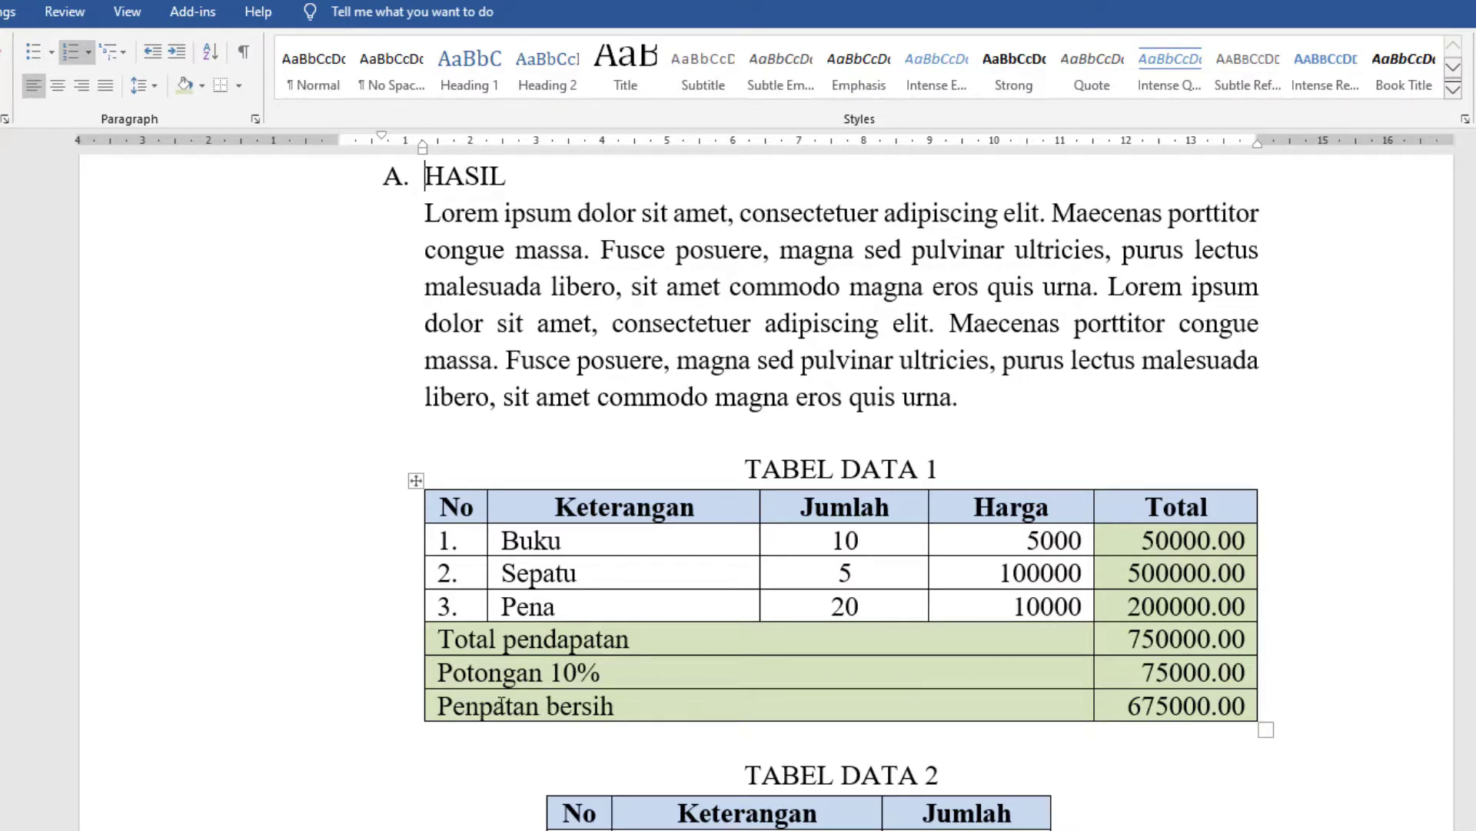
# Correct the misspelled label in the last row of TABEL DATA 1 so it reads "Pendapatan bersih".
pyautogui.click(493, 703)
pyautogui.press('BackSpace')
pyautogui.write('da')
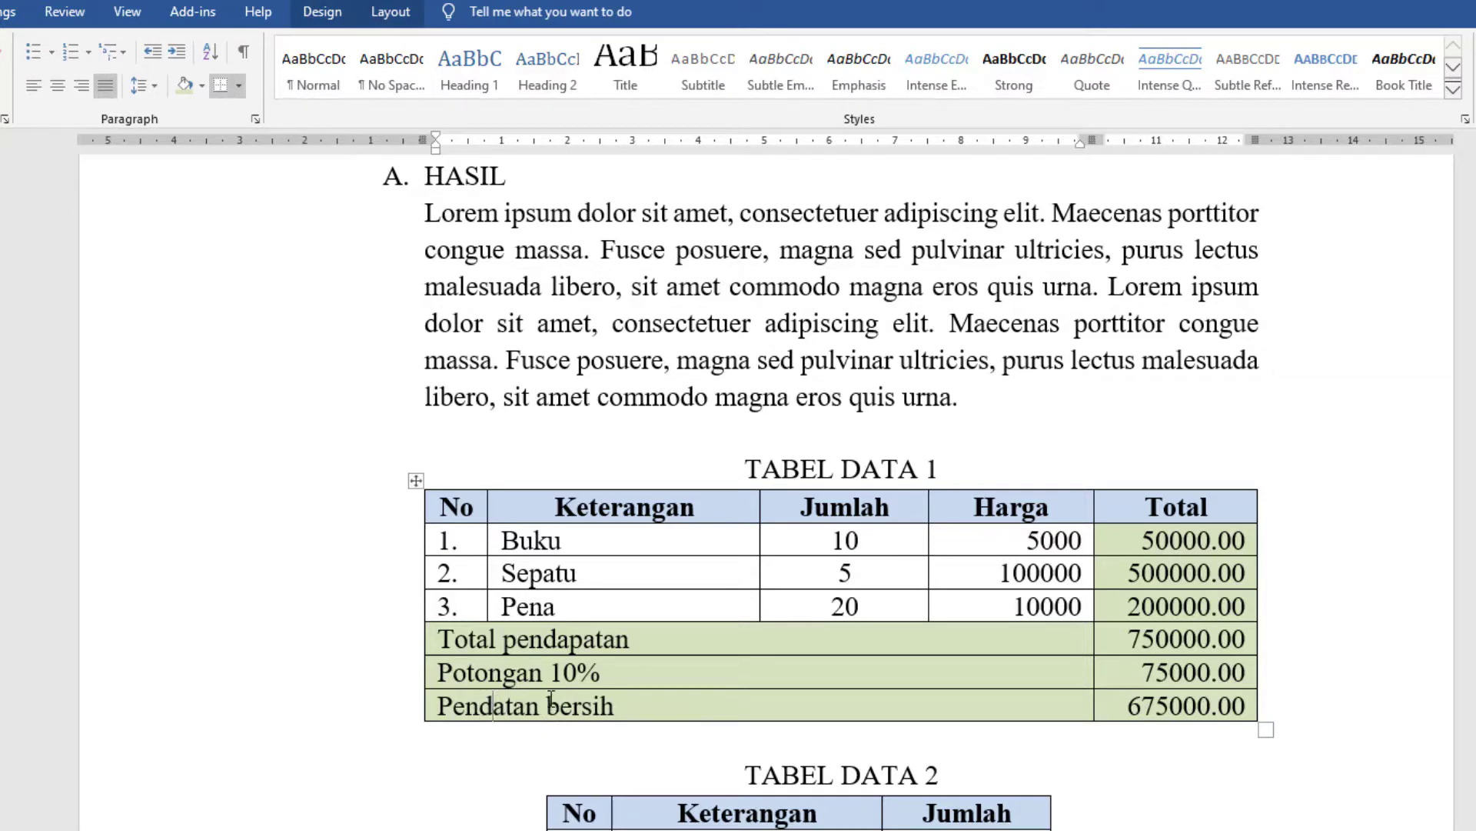
pyautogui.write('p')
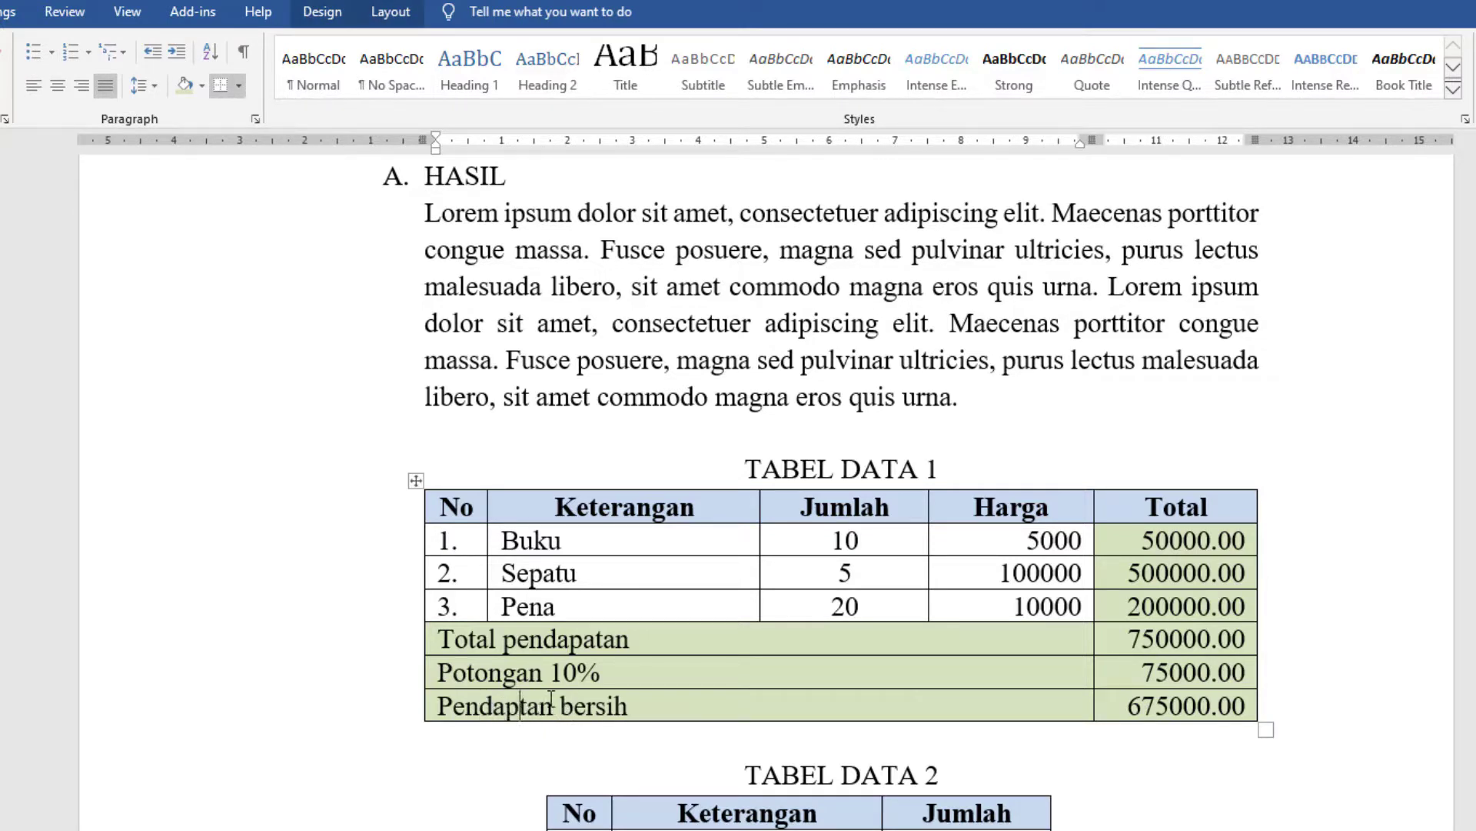
pyautogui.write('a')
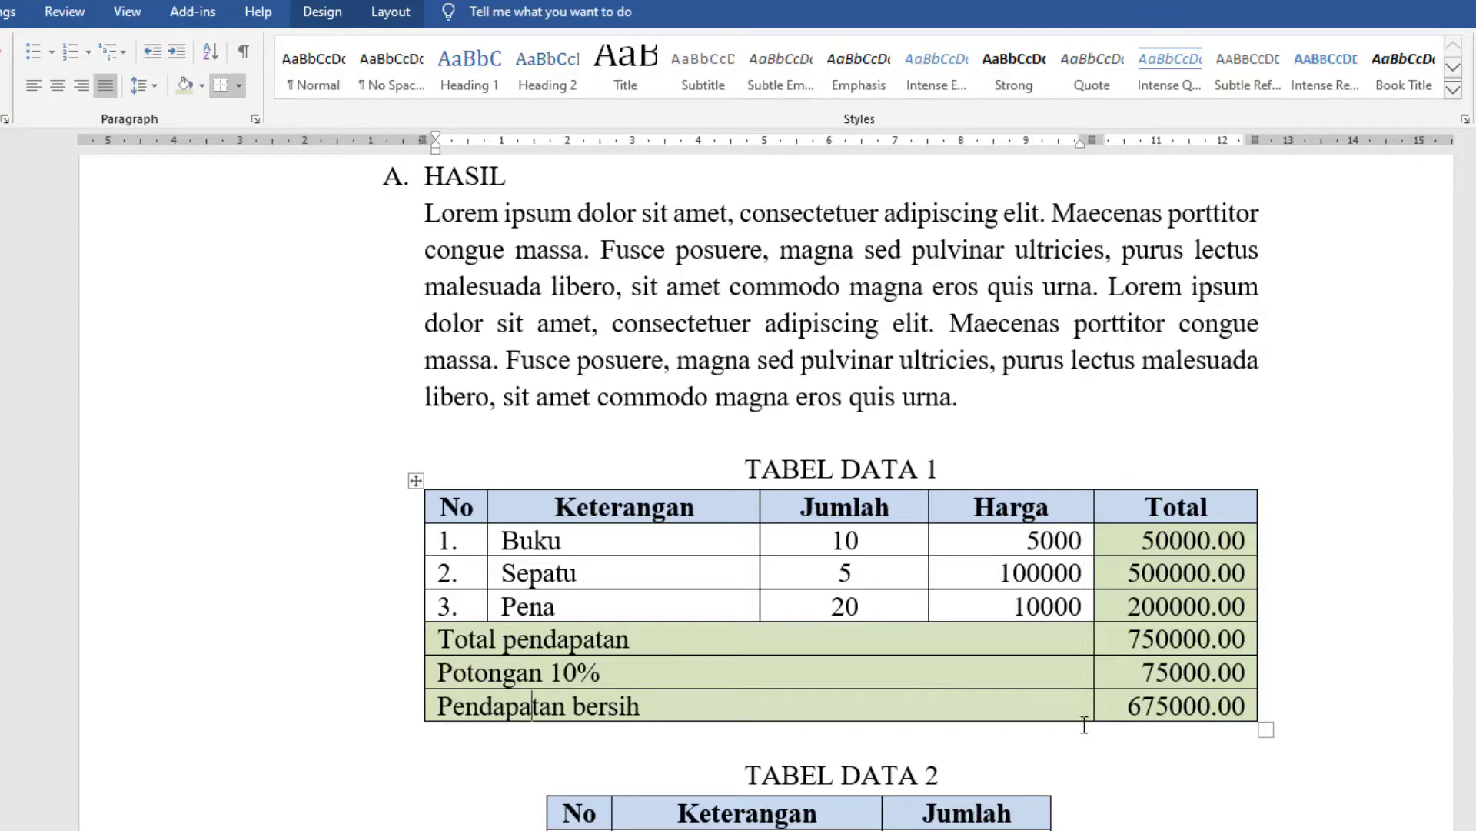
# Copy the whole TABEL DATA 1 table and paste it on a new blank line above the TABEL DATA 2 title.
pyautogui.scroll(-5, 1121, 662)
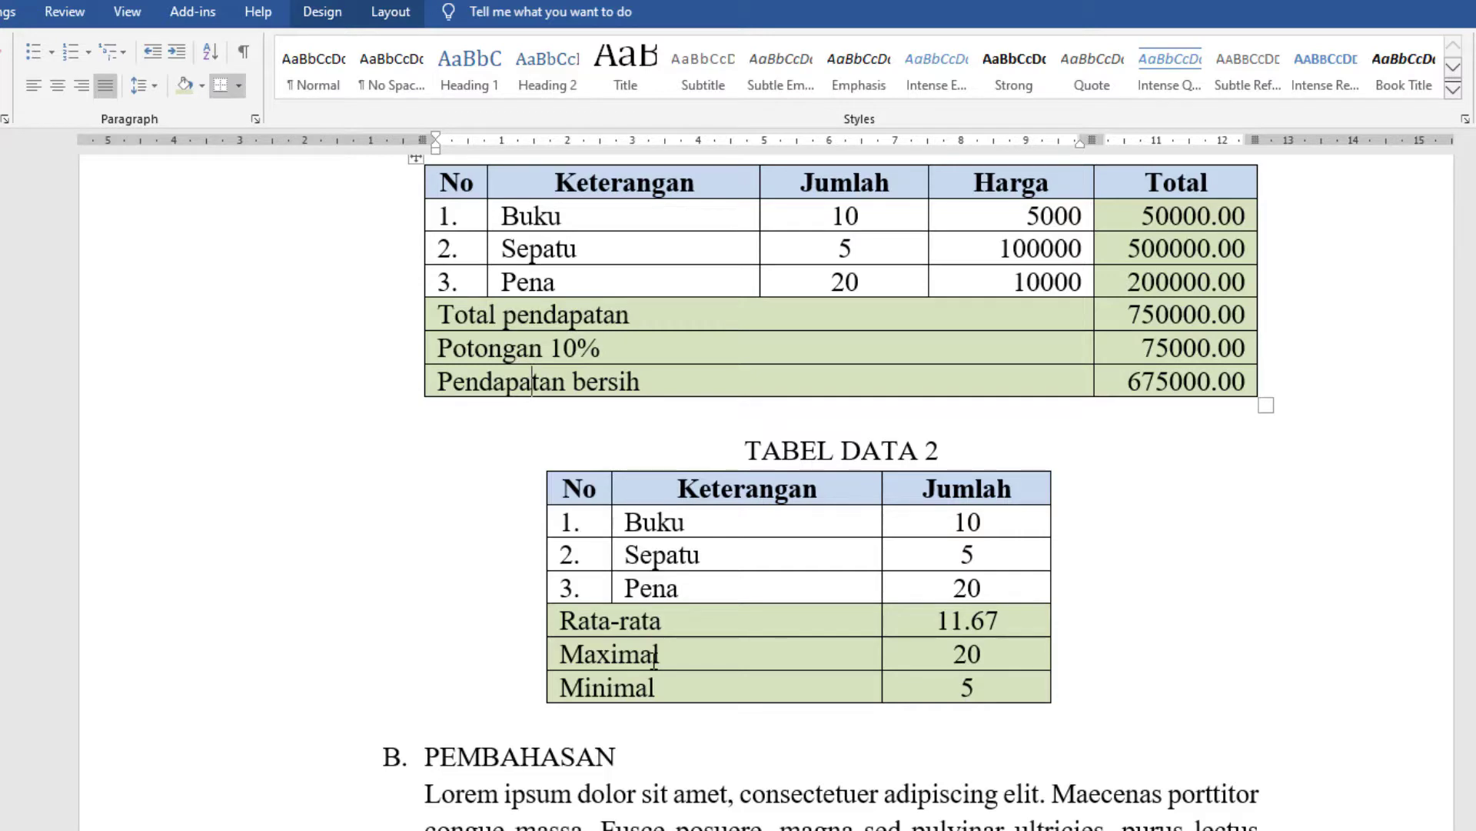
pyautogui.scroll(2, 814, 577)
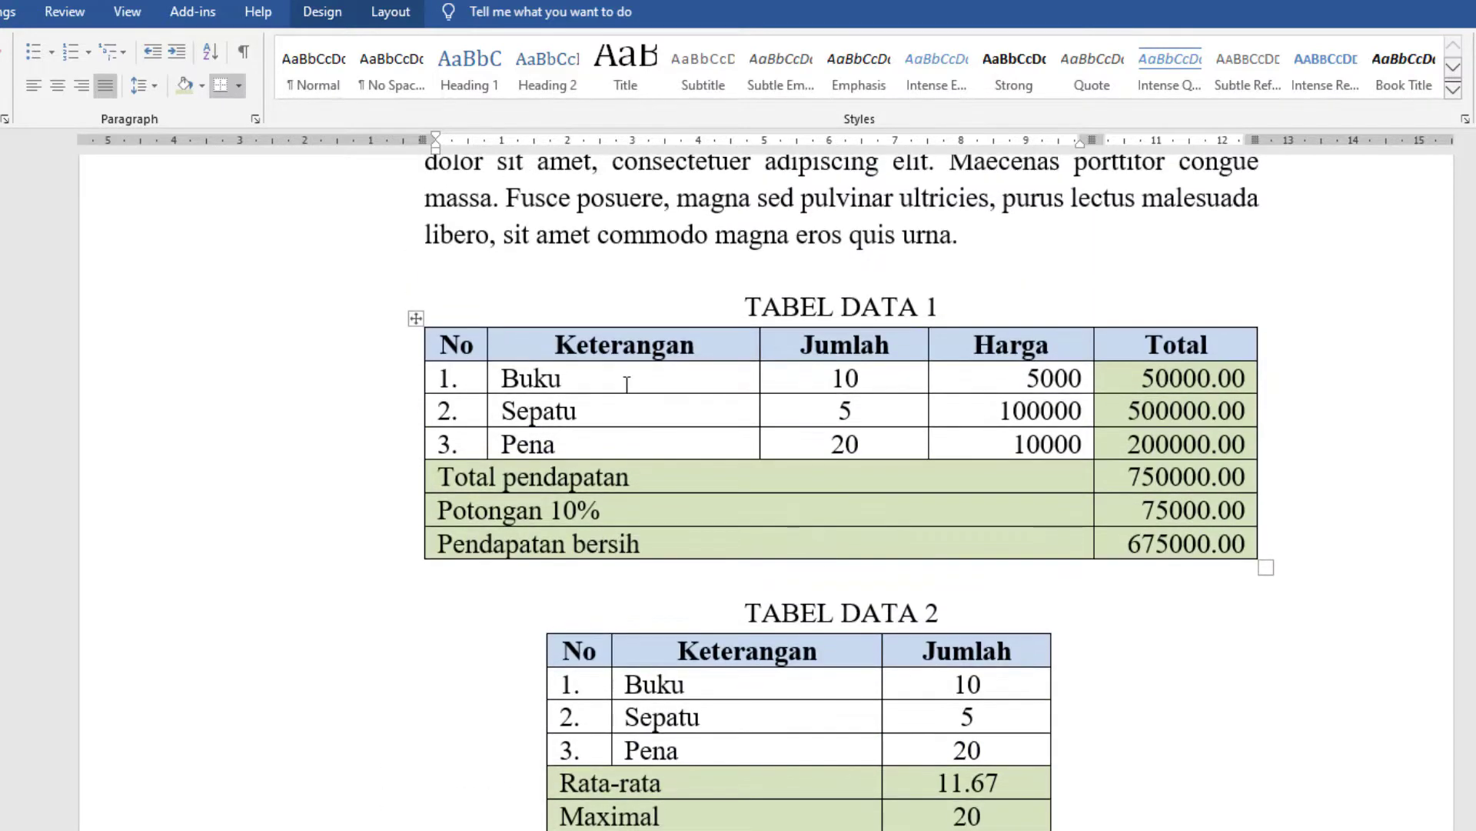
pyautogui.click(415, 319)
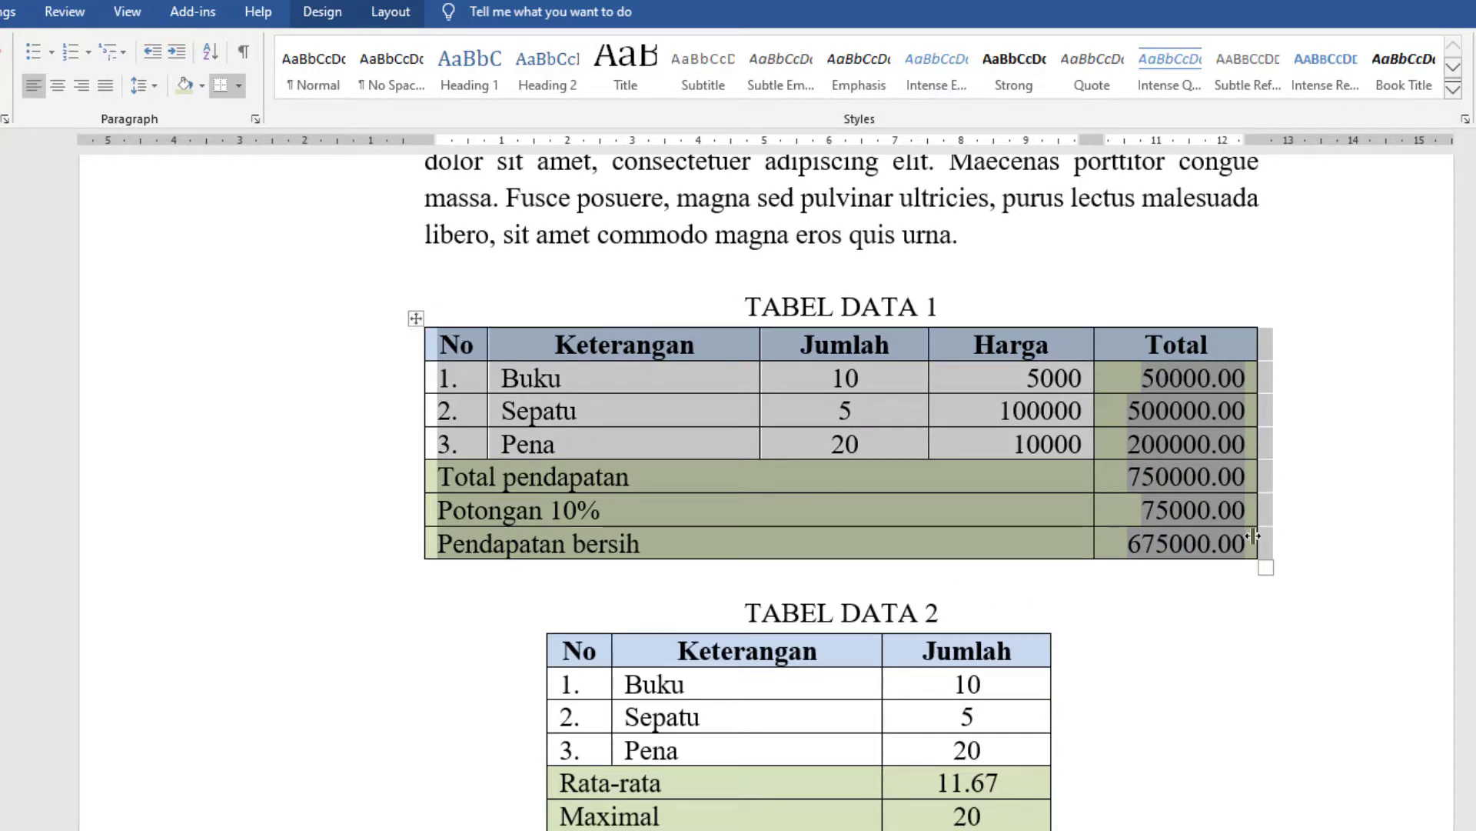
pyautogui.click(1307, 566)
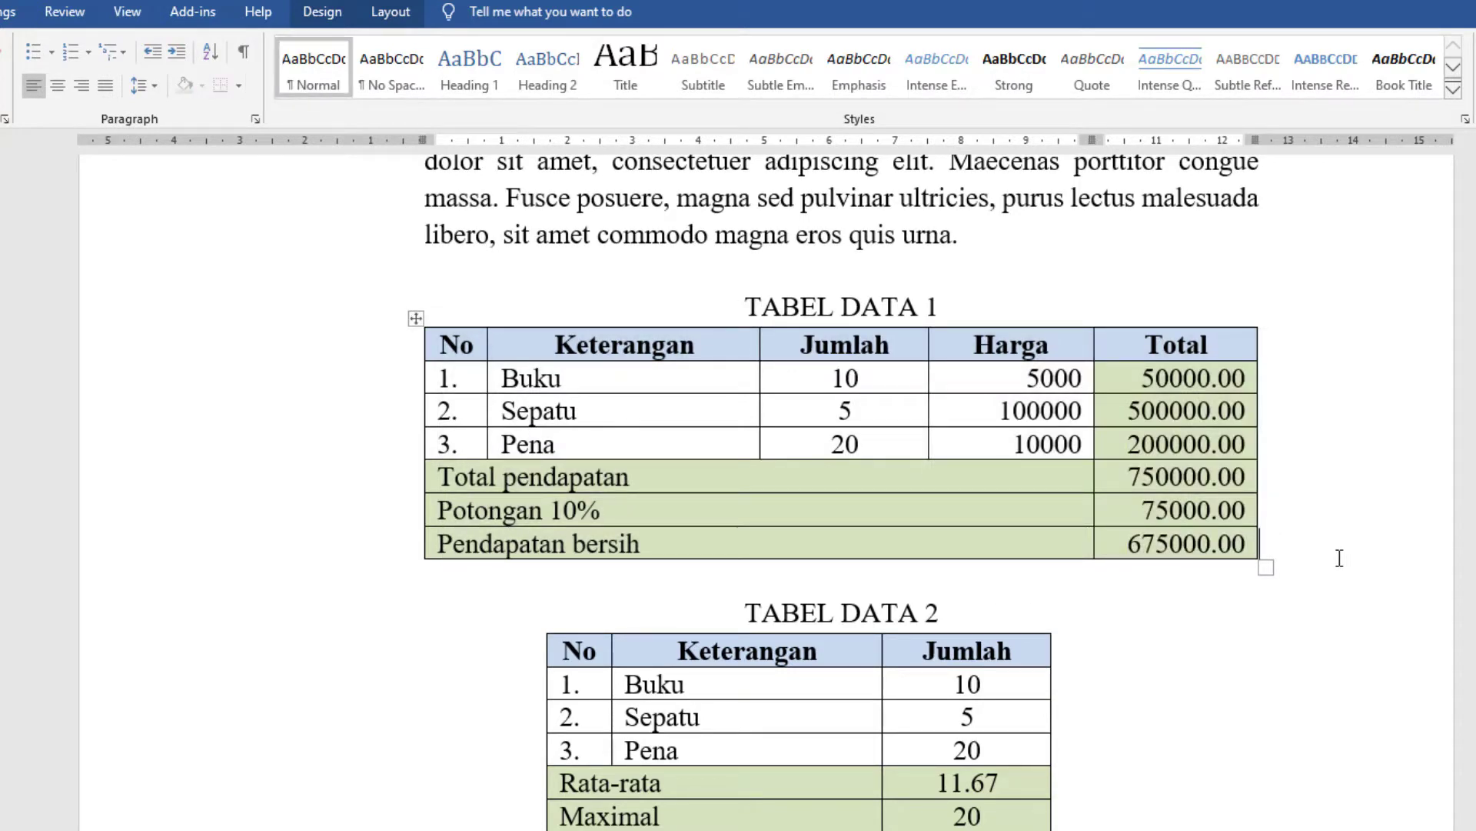
pyautogui.click(711, 602)
pyautogui.press('Return')
pyautogui.press('Return')
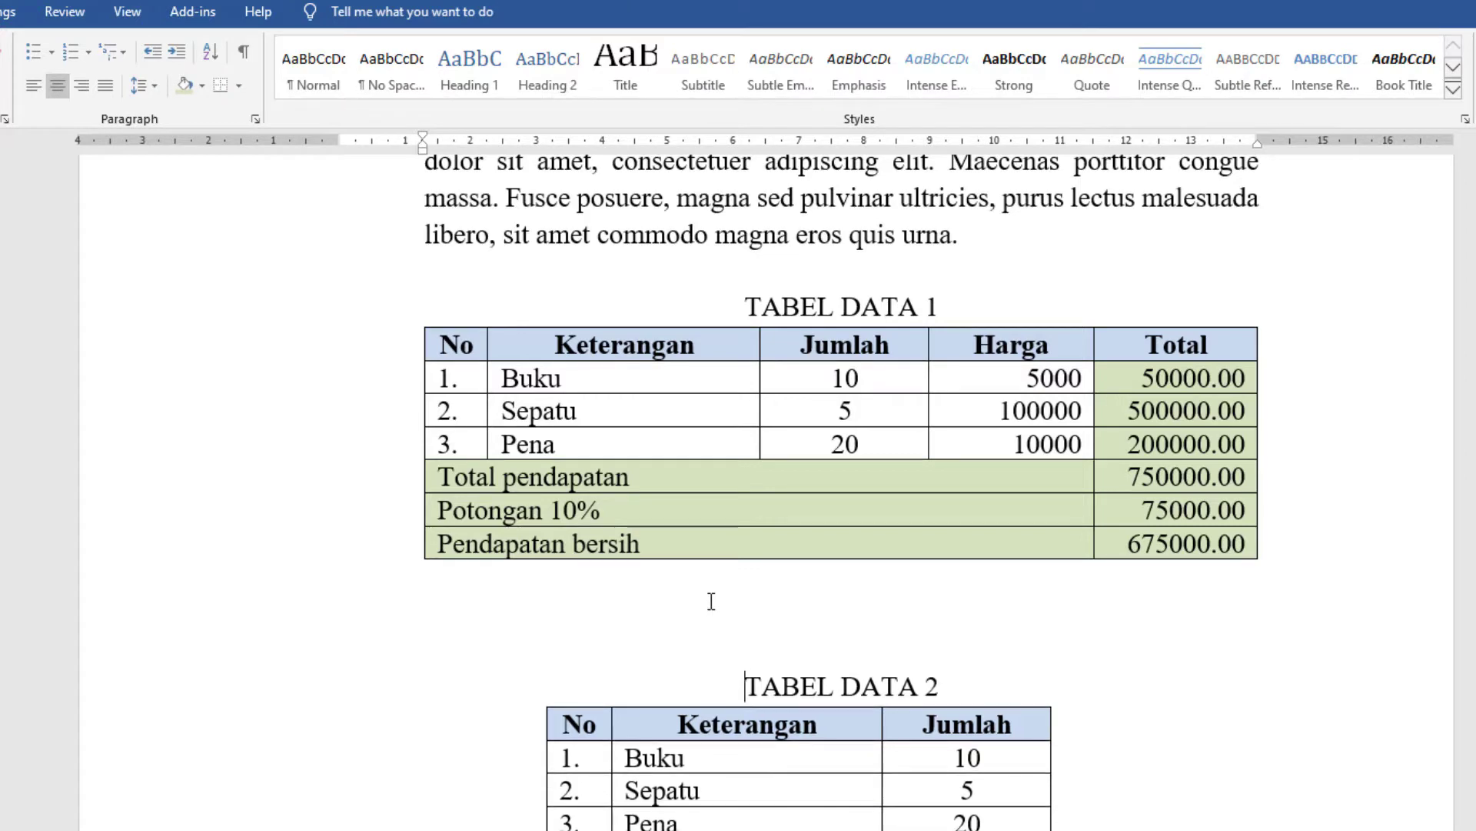
pyautogui.click(797, 609)
pyautogui.hotkey('ctrl', 'v')
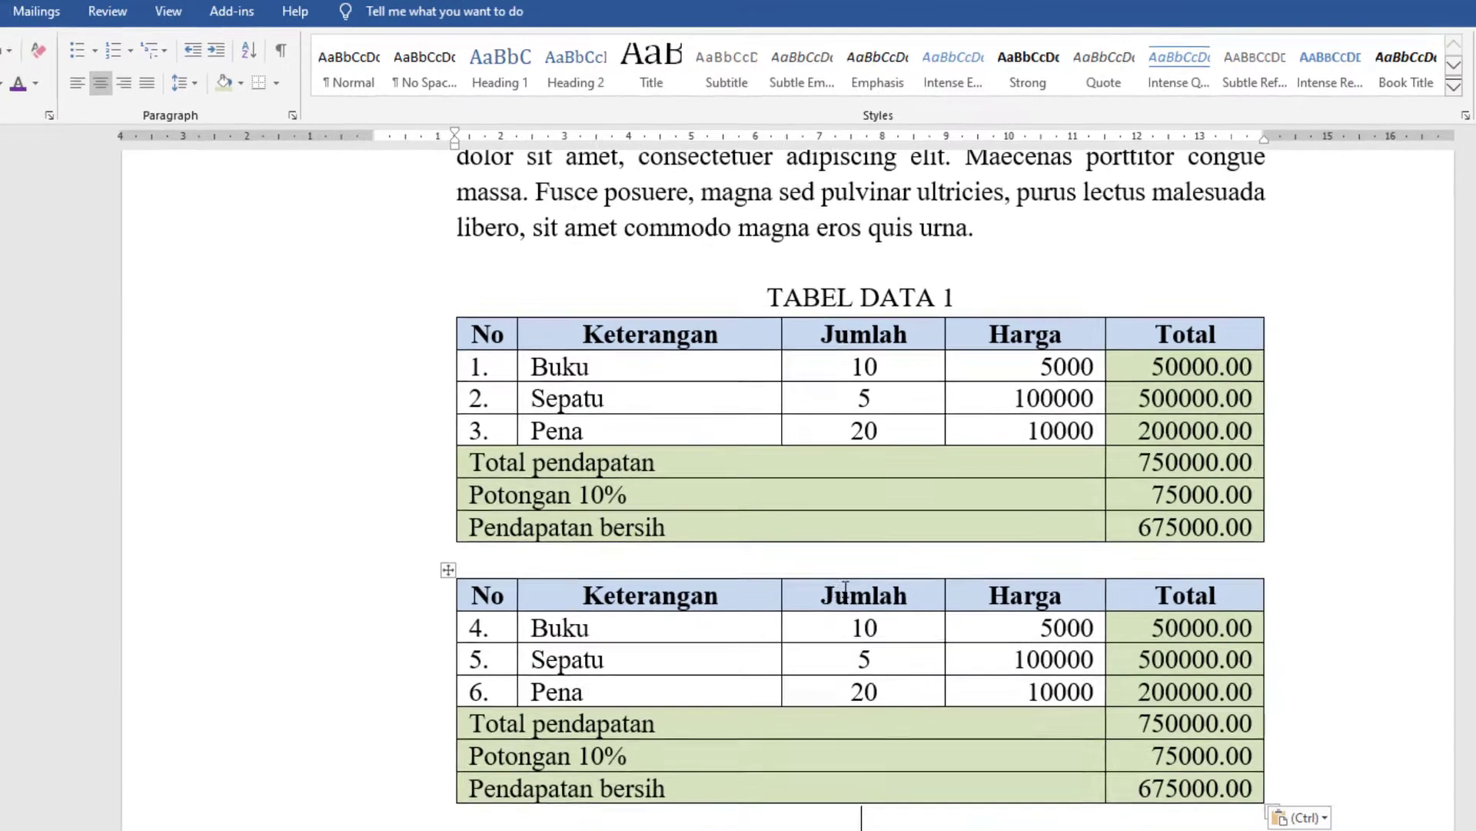
# Clear all values below the Total header in the copied table, from the Buku row through Pendapatan bersih.
pyautogui.moveTo(1190, 555); pyautogui.dragTo(1226, 706)
pyautogui.press('Left')
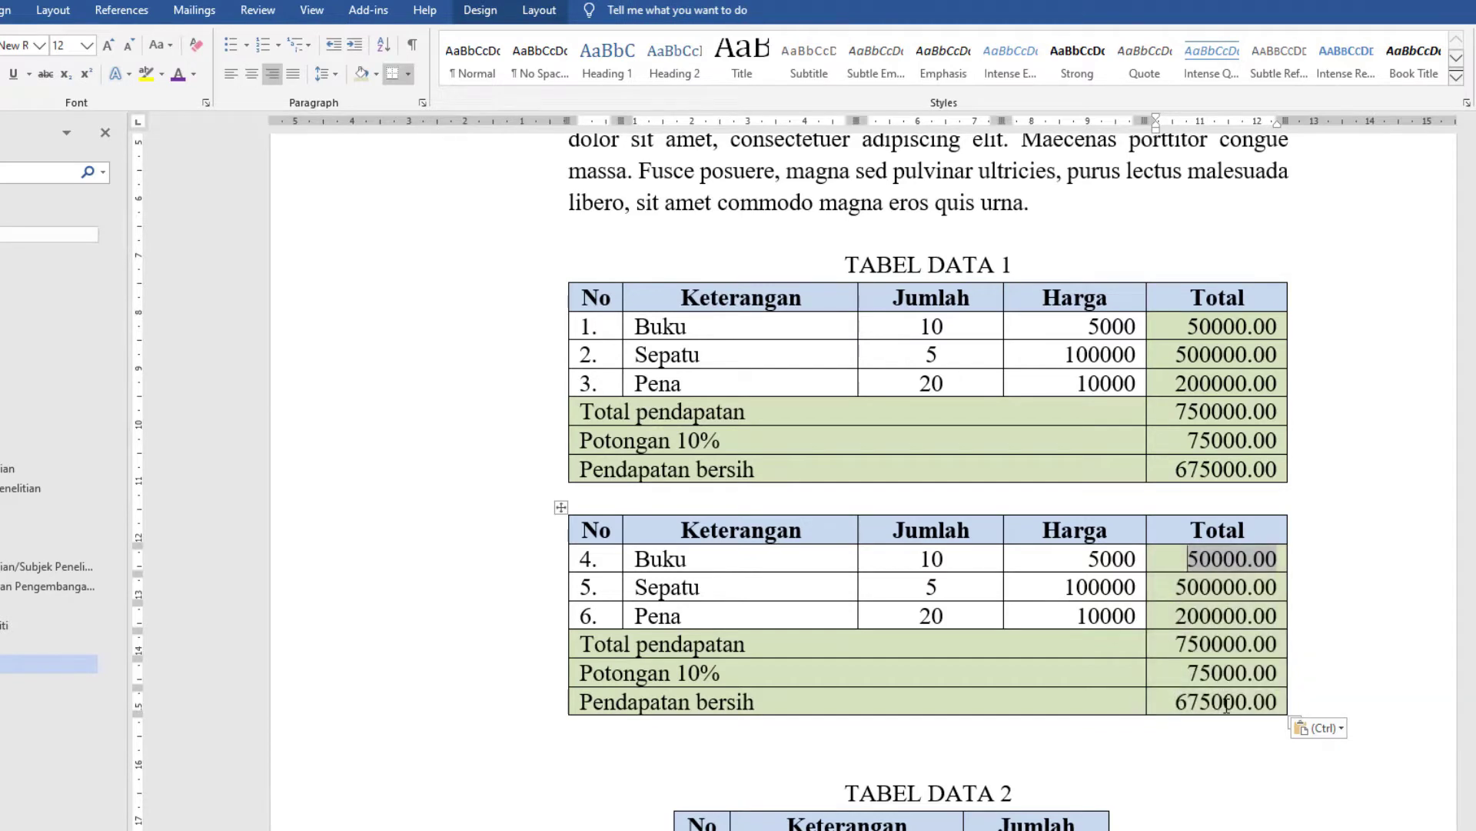
pyautogui.click(1226, 703)
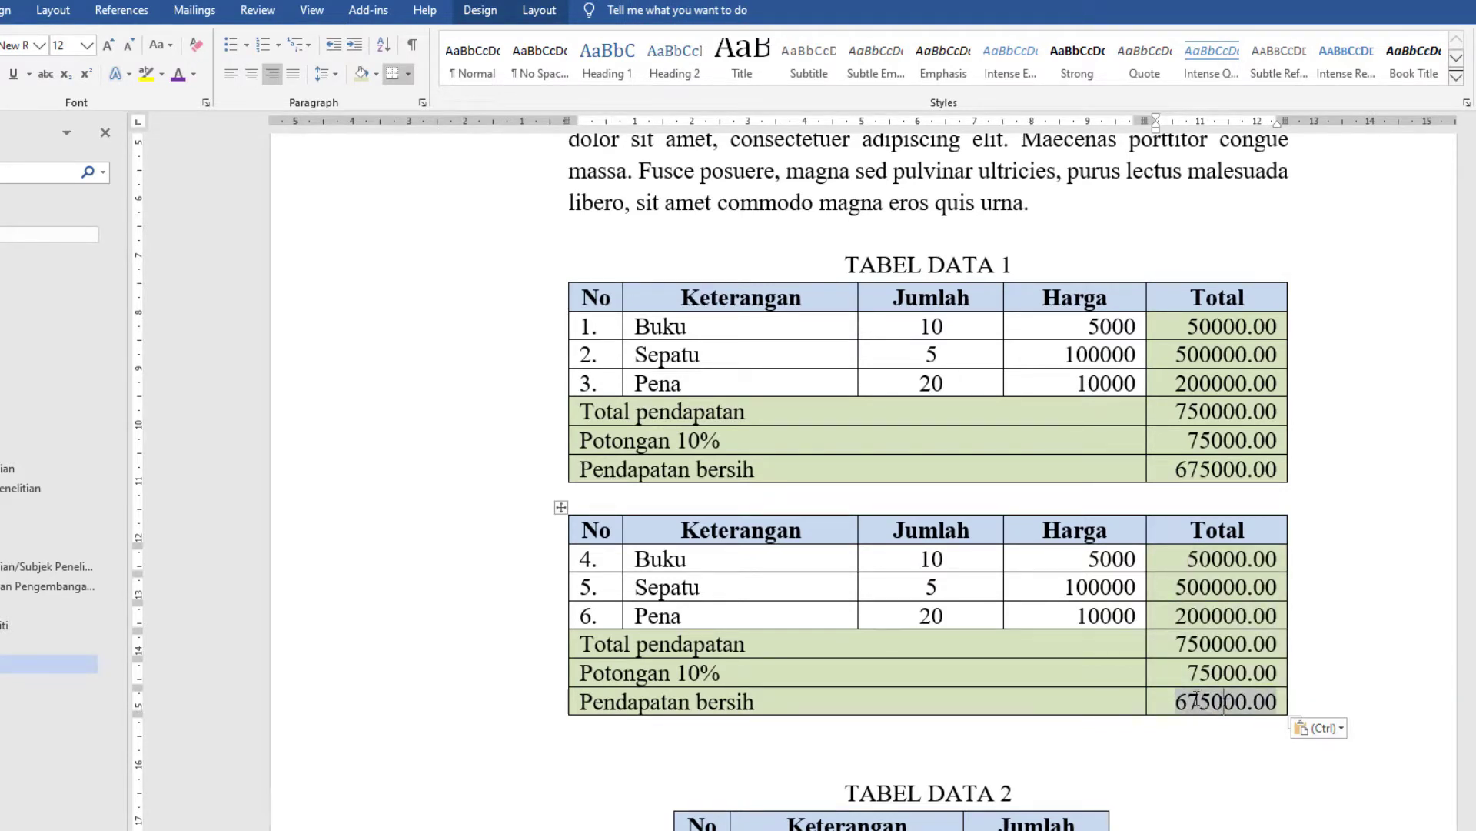
pyautogui.moveTo(1194, 561); pyautogui.dragTo(1247, 706)
pyautogui.press('Delete')
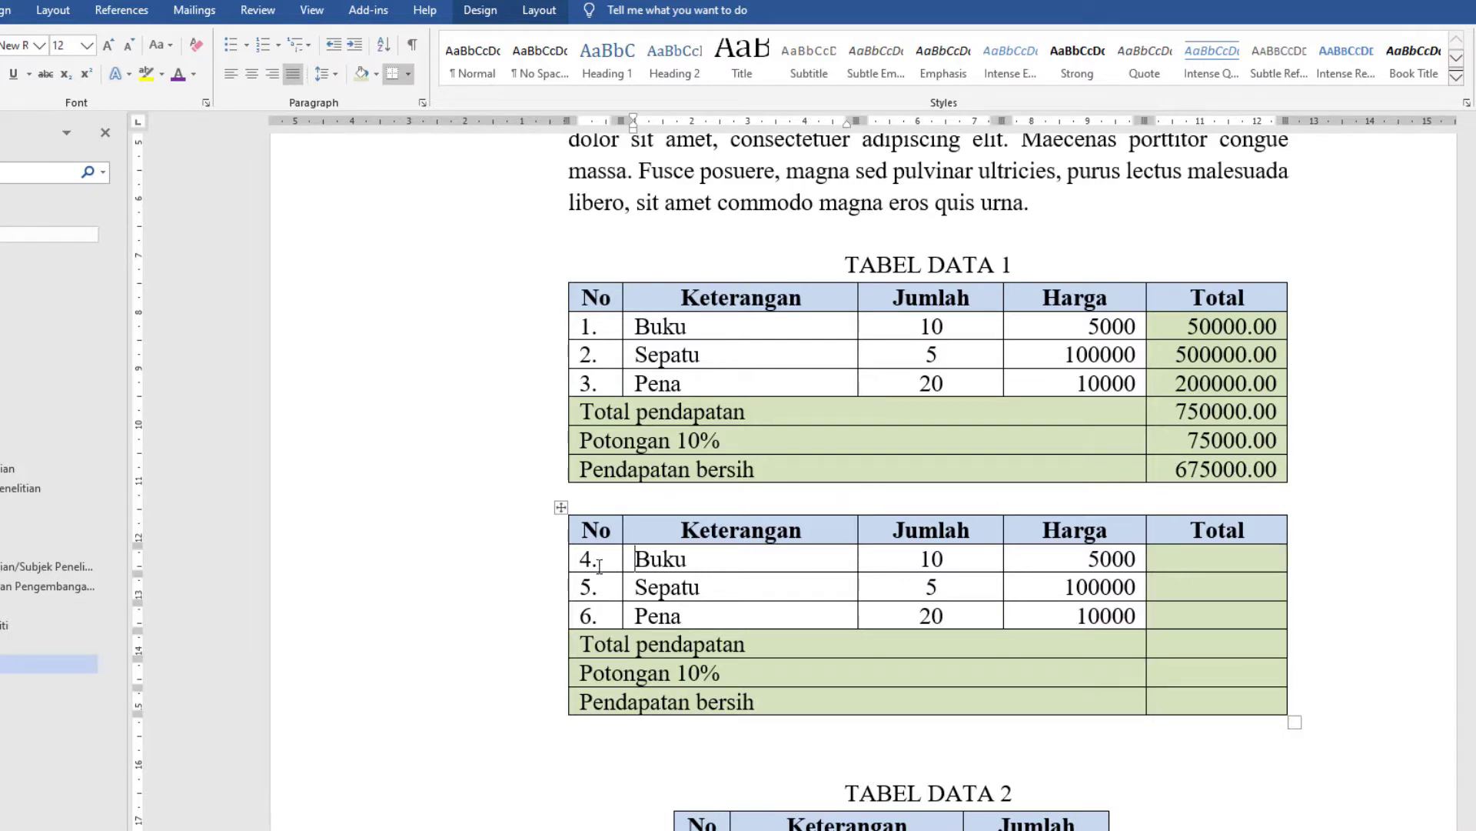
# Insert the formula =PRODUCT(LEFT) with number format 0.00 in the Buku row's Total cell of the copied table.
pyautogui.click(1222, 562)
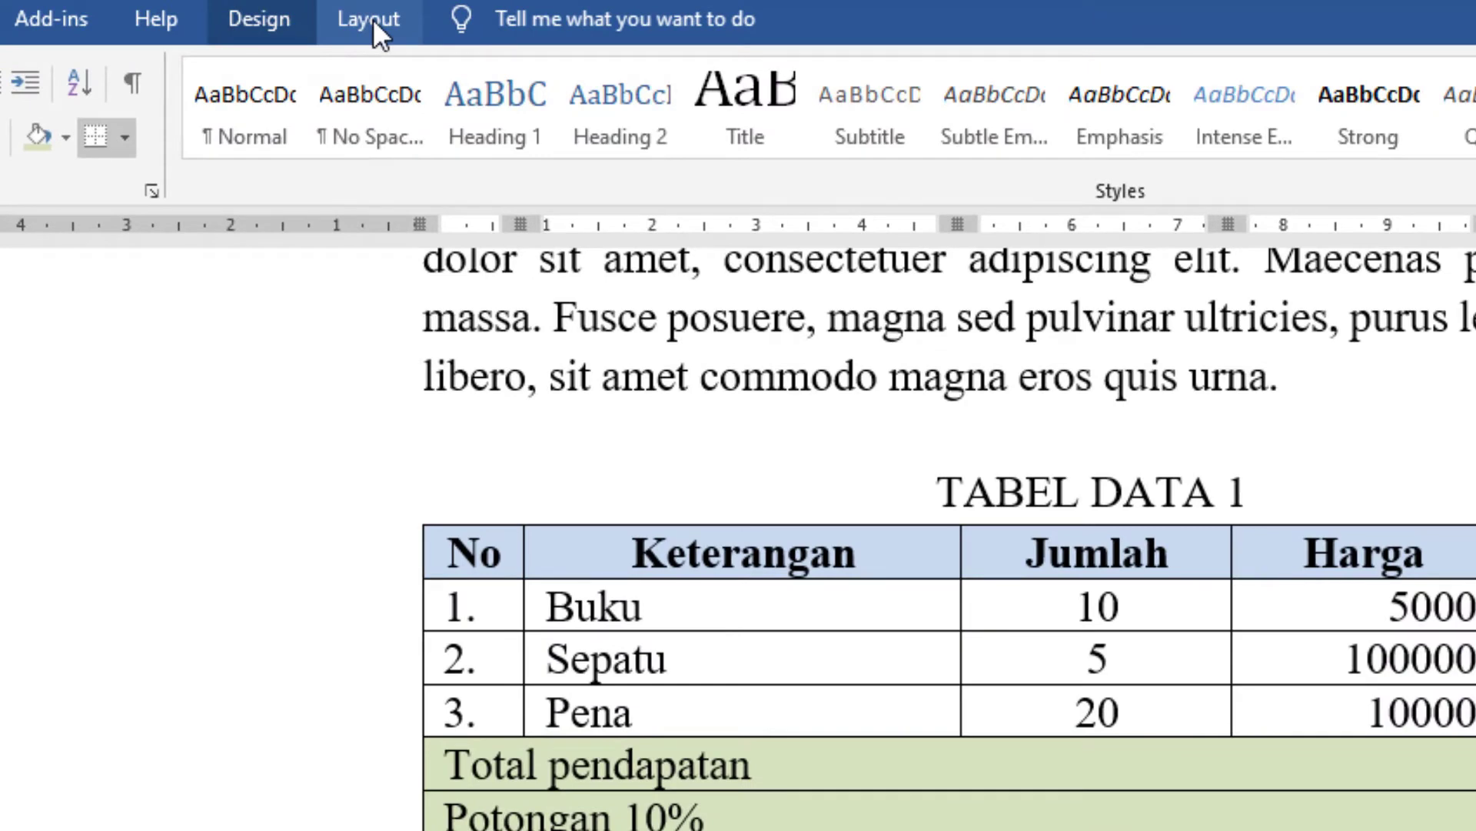
pyautogui.click(374, 21)
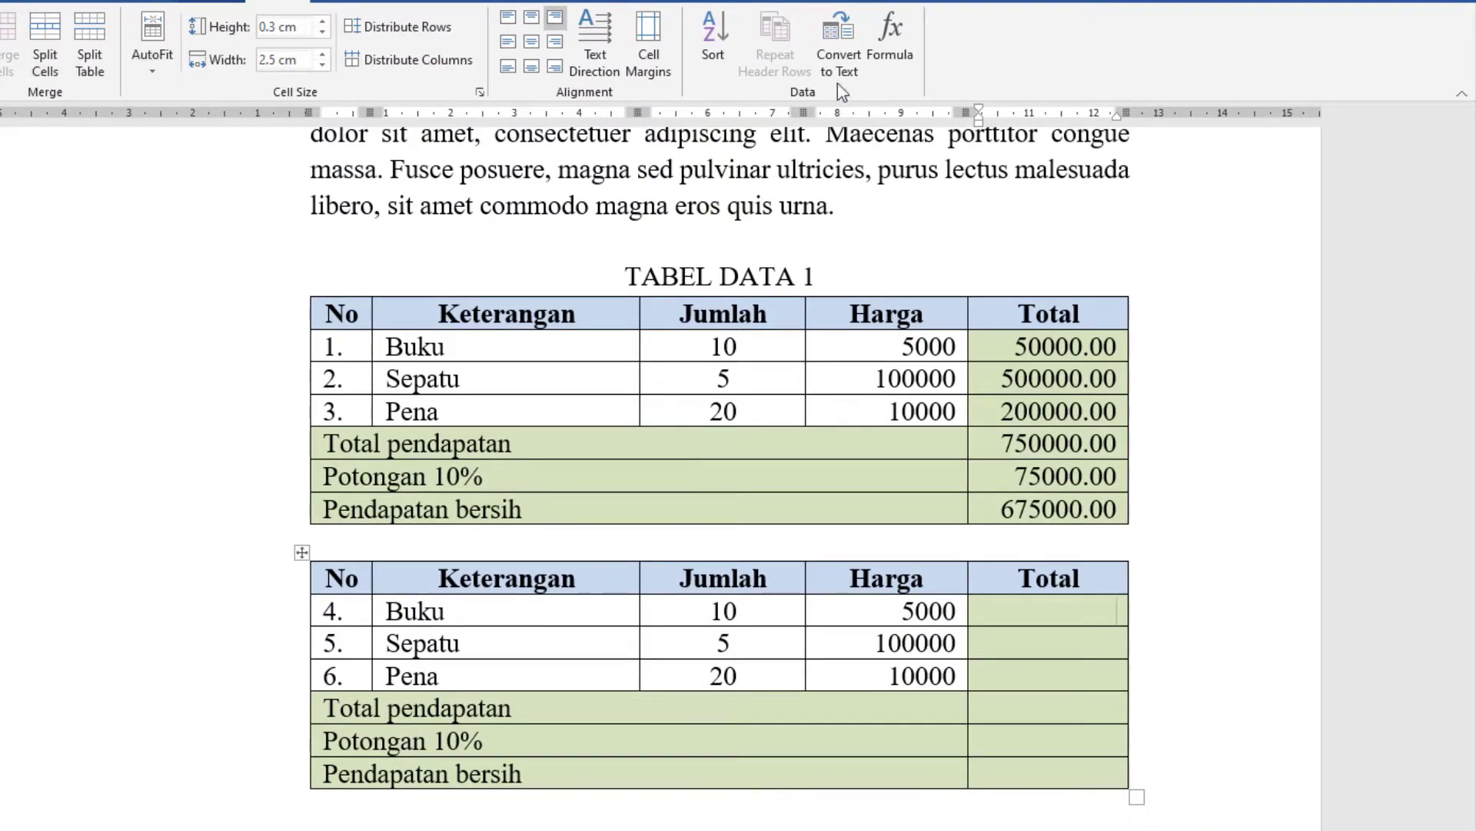
pyautogui.click(900, 48)
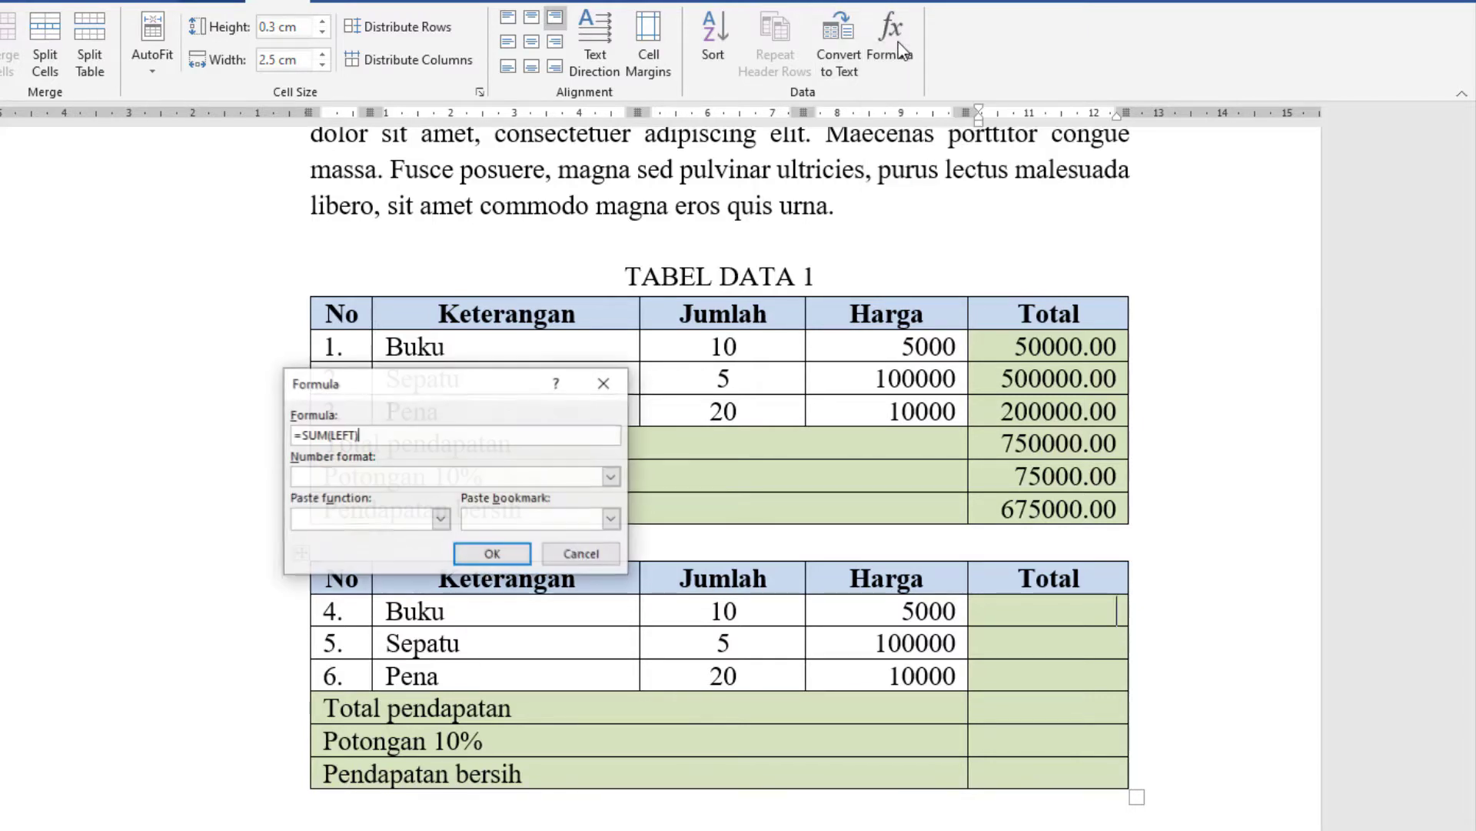
pyautogui.moveTo(483, 384); pyautogui.dragTo(1187, 663)
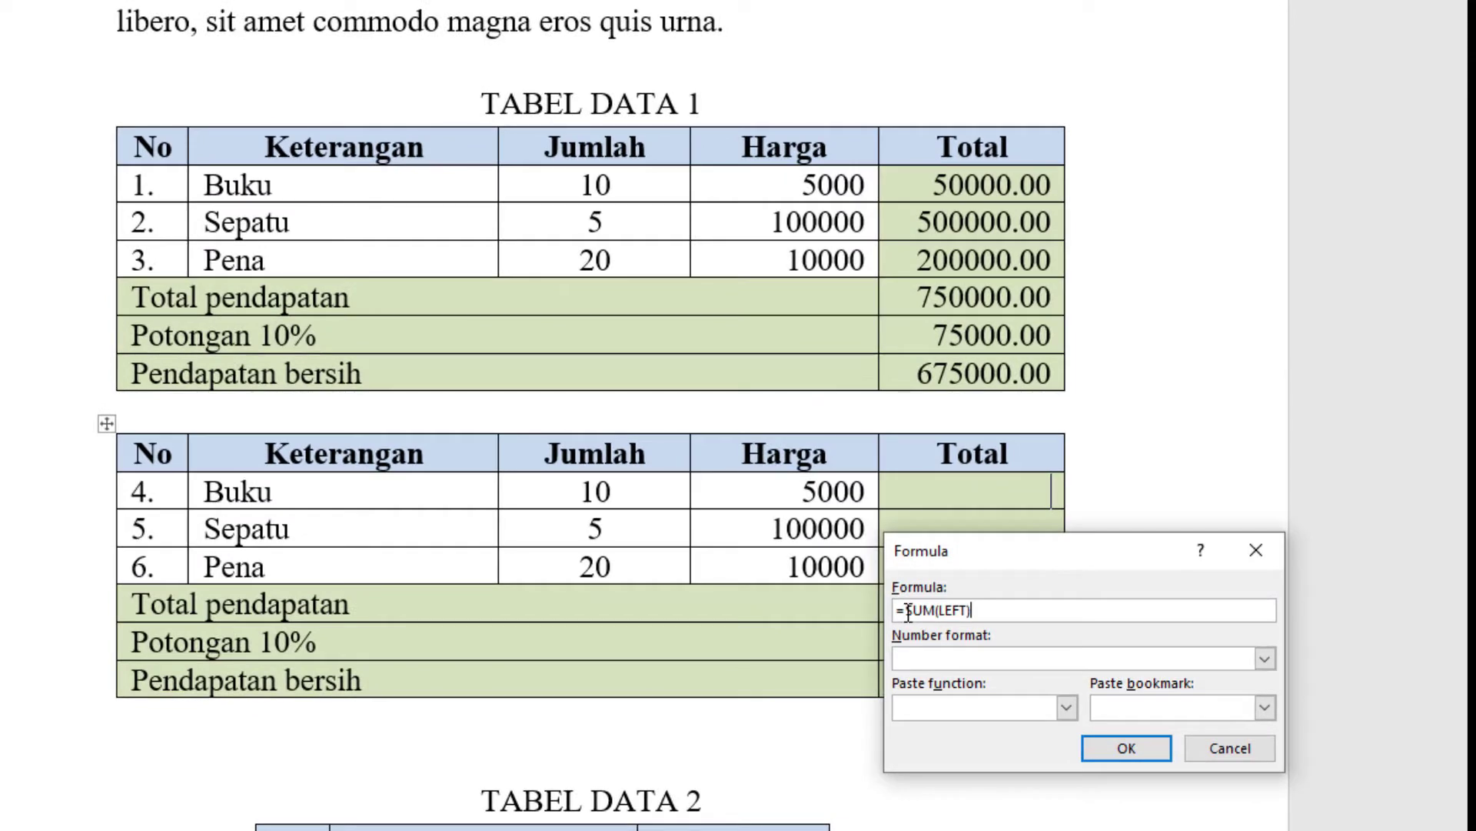
pyautogui.moveTo(907, 610); pyautogui.dragTo(935, 610)
pyautogui.write('PROD')
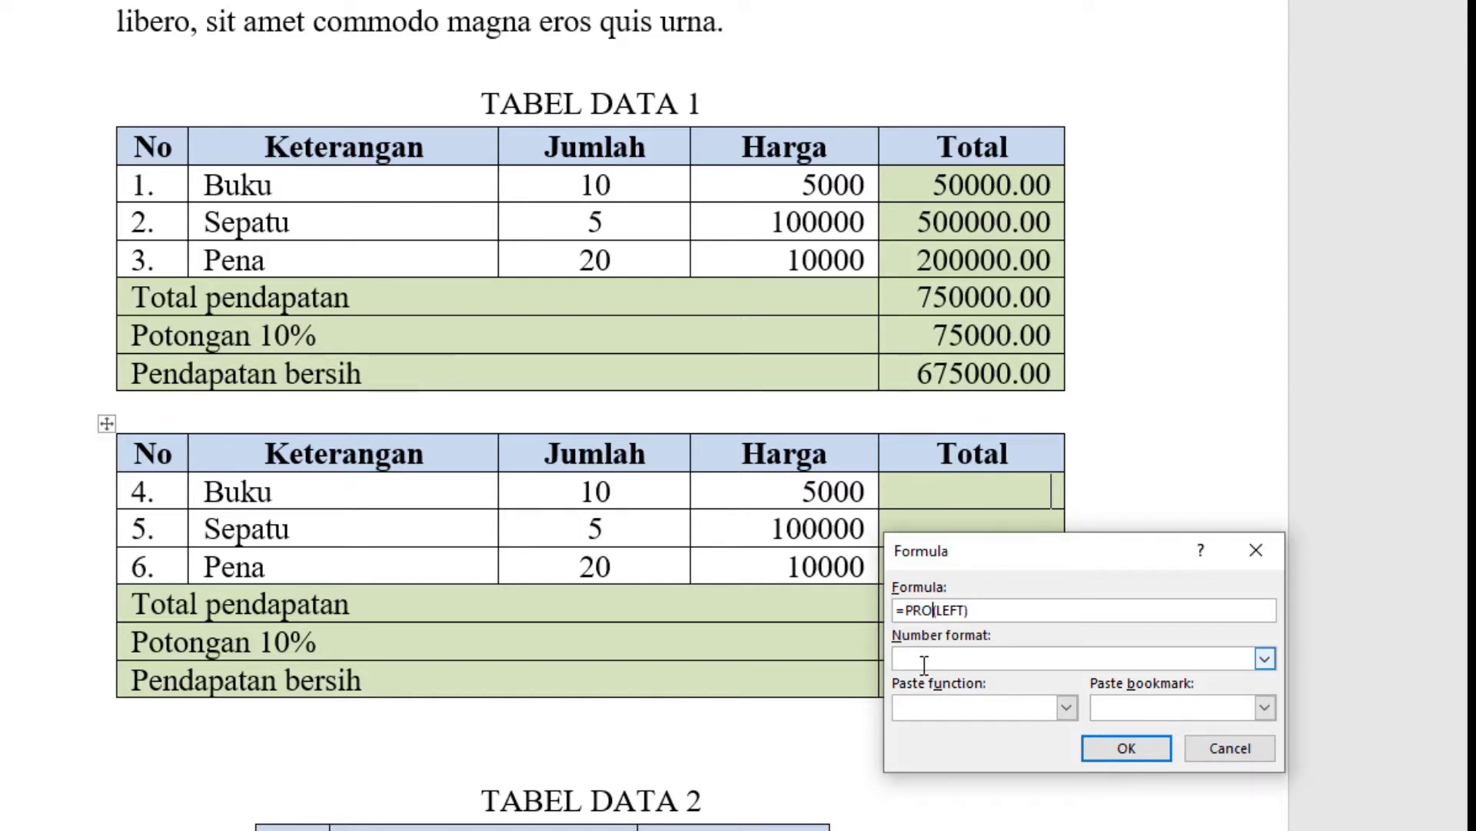
pyautogui.write('UCT')
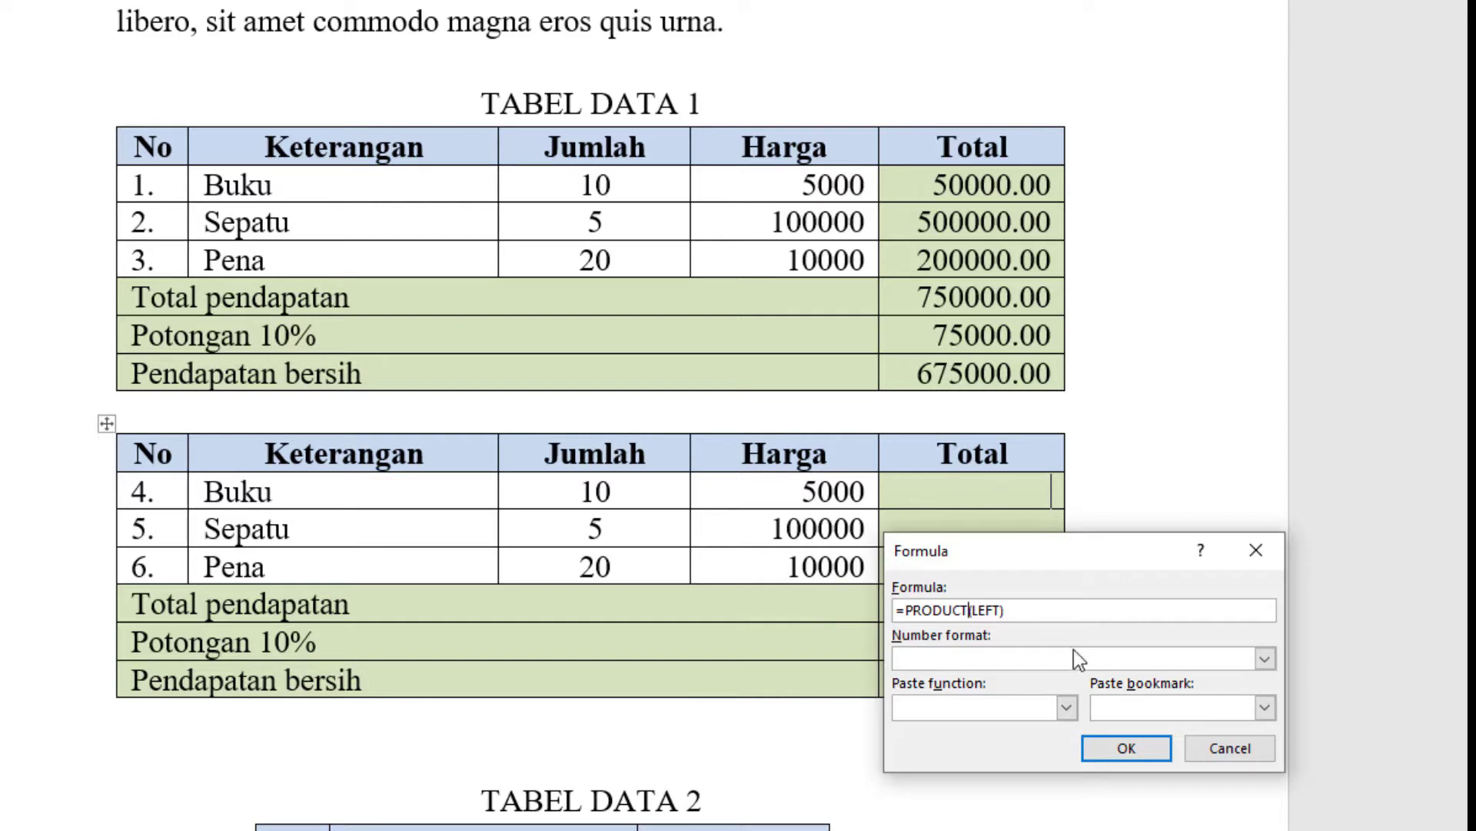
pyautogui.click(1265, 659)
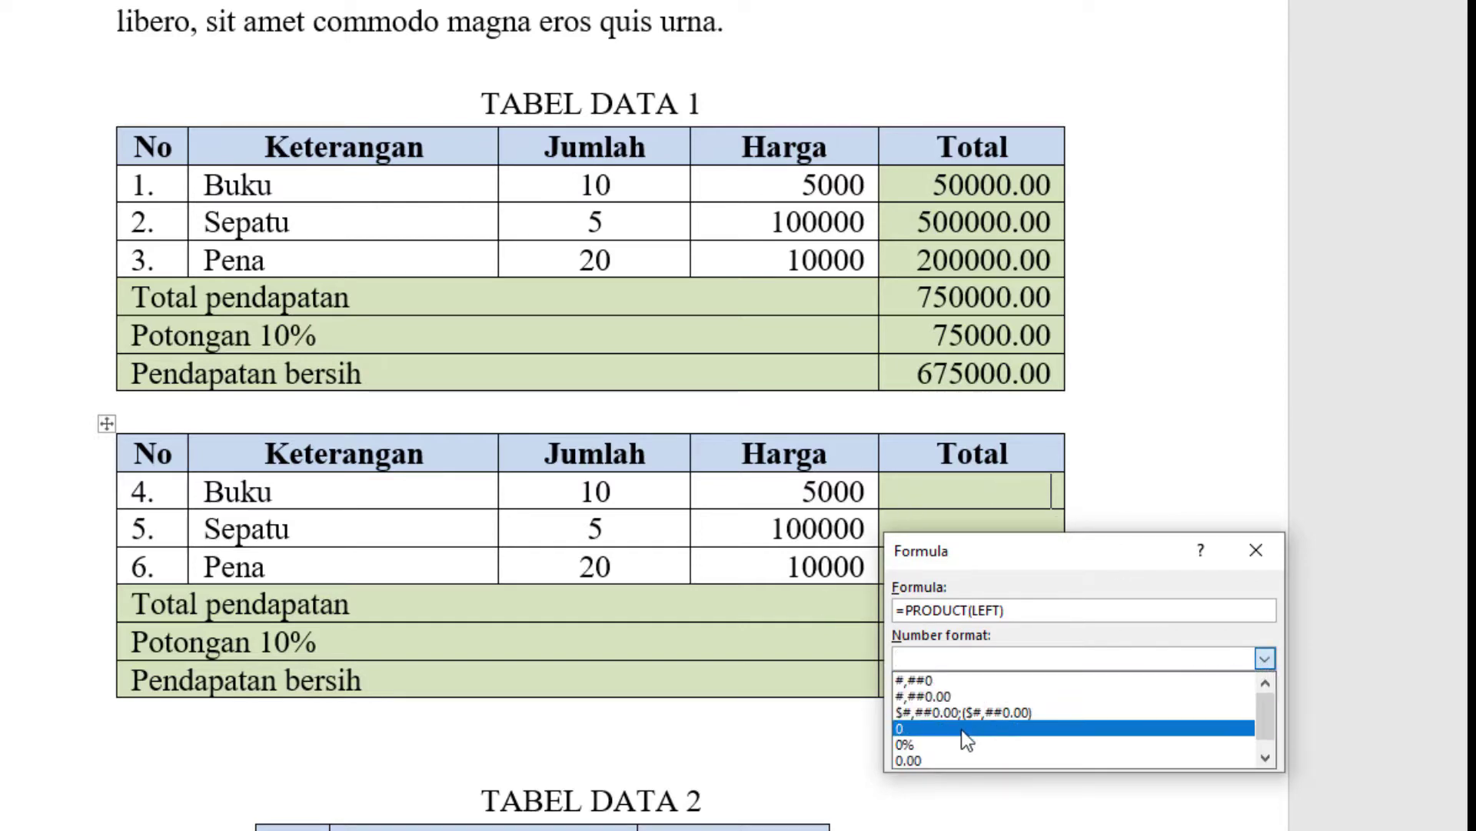
pyautogui.click(930, 759)
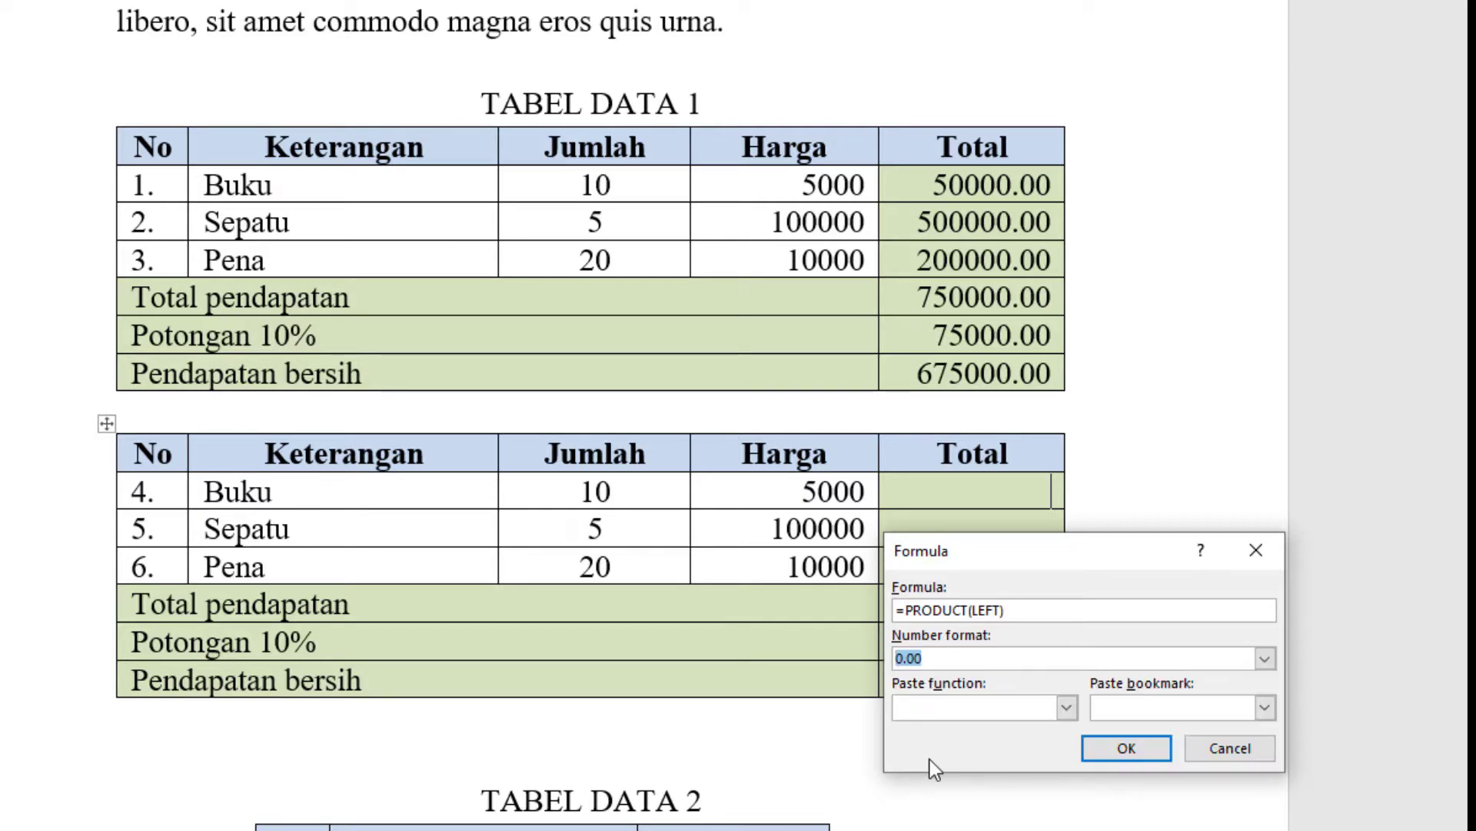
pyautogui.click(1120, 753)
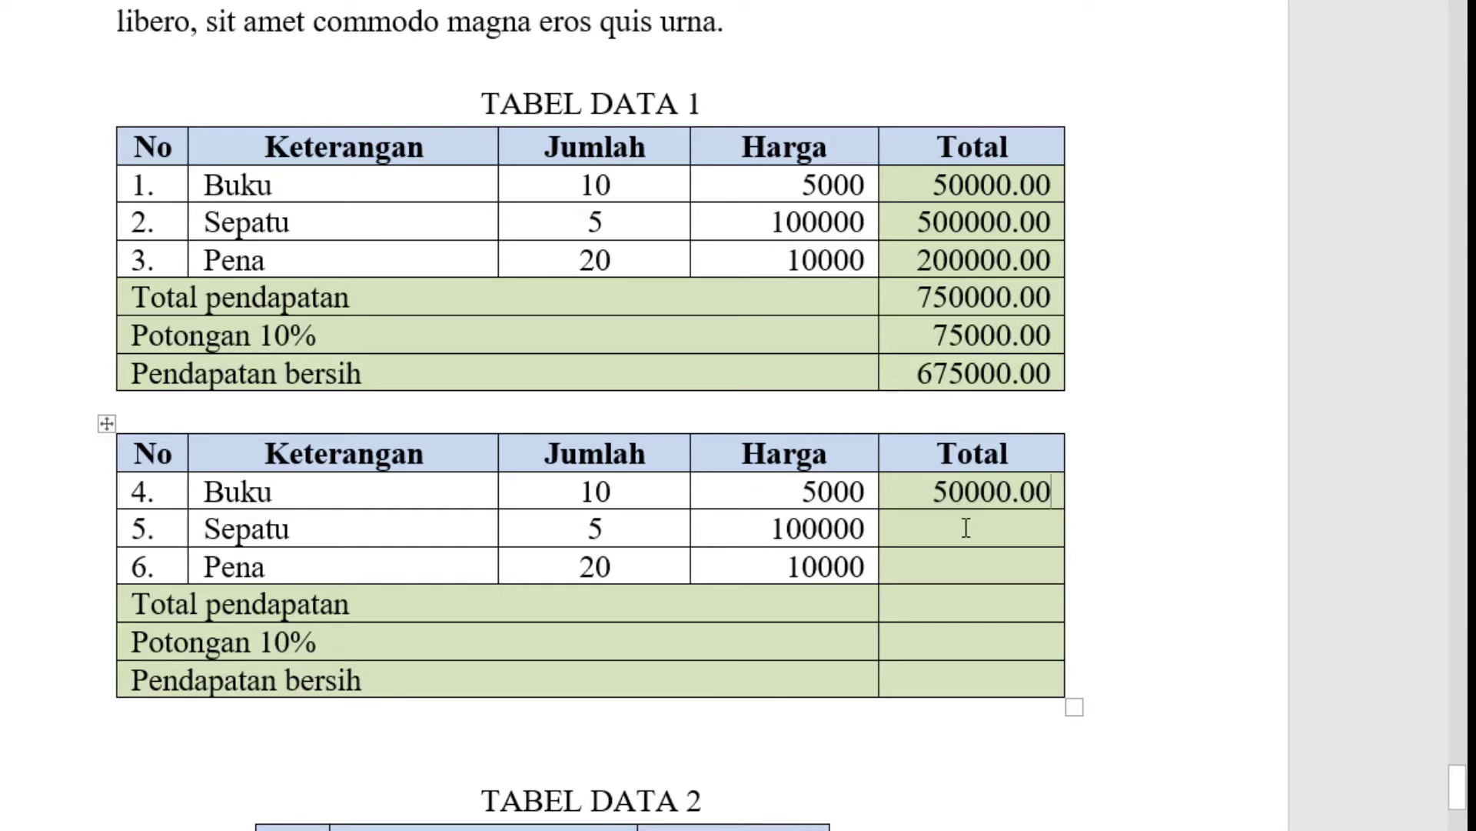
# Repeat the product formula in the Total cells of the Sepatu and Pena rows of the copied table.
pyautogui.click(1003, 526)
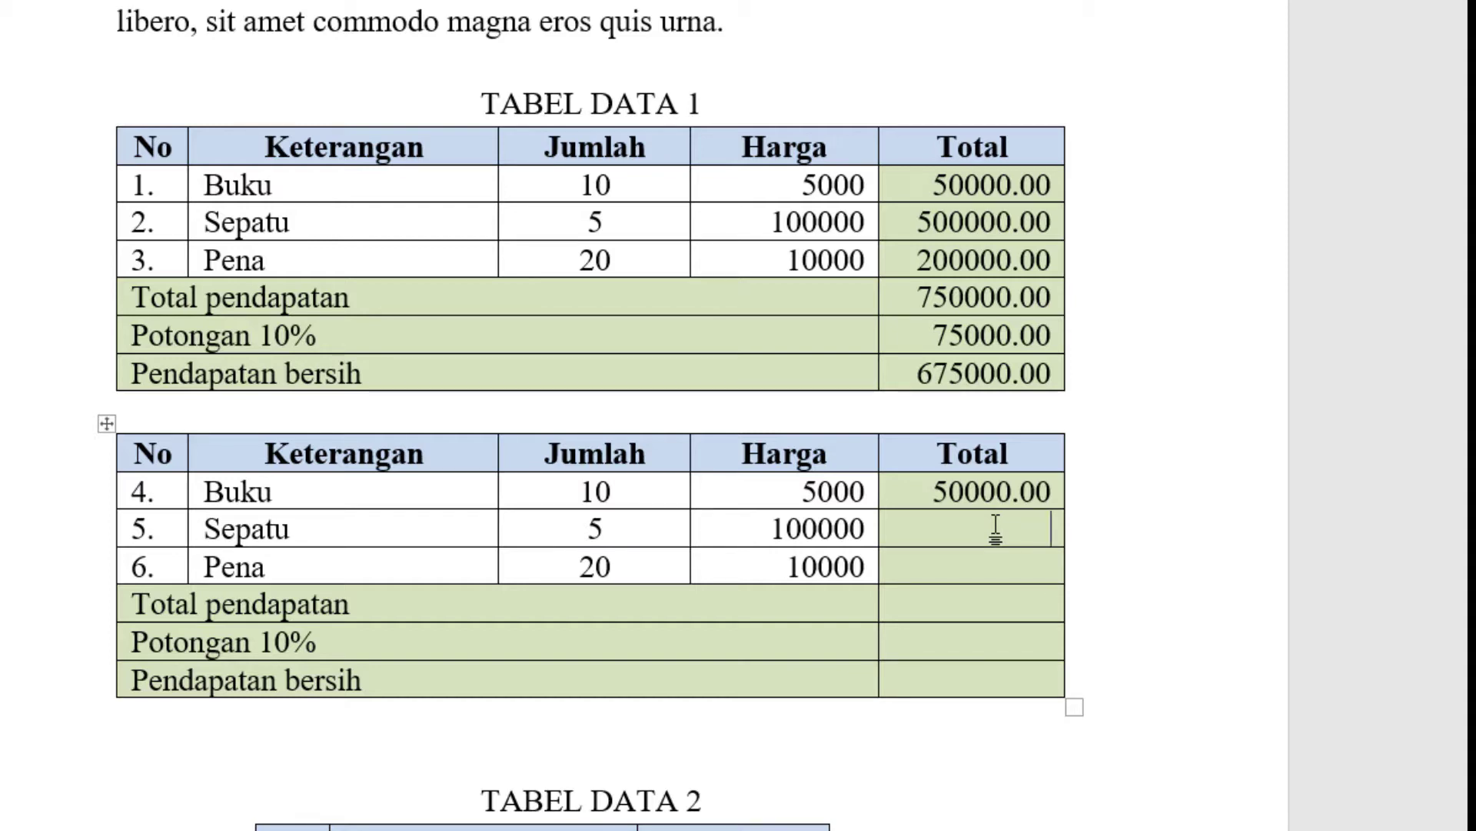
pyautogui.press('super+p')
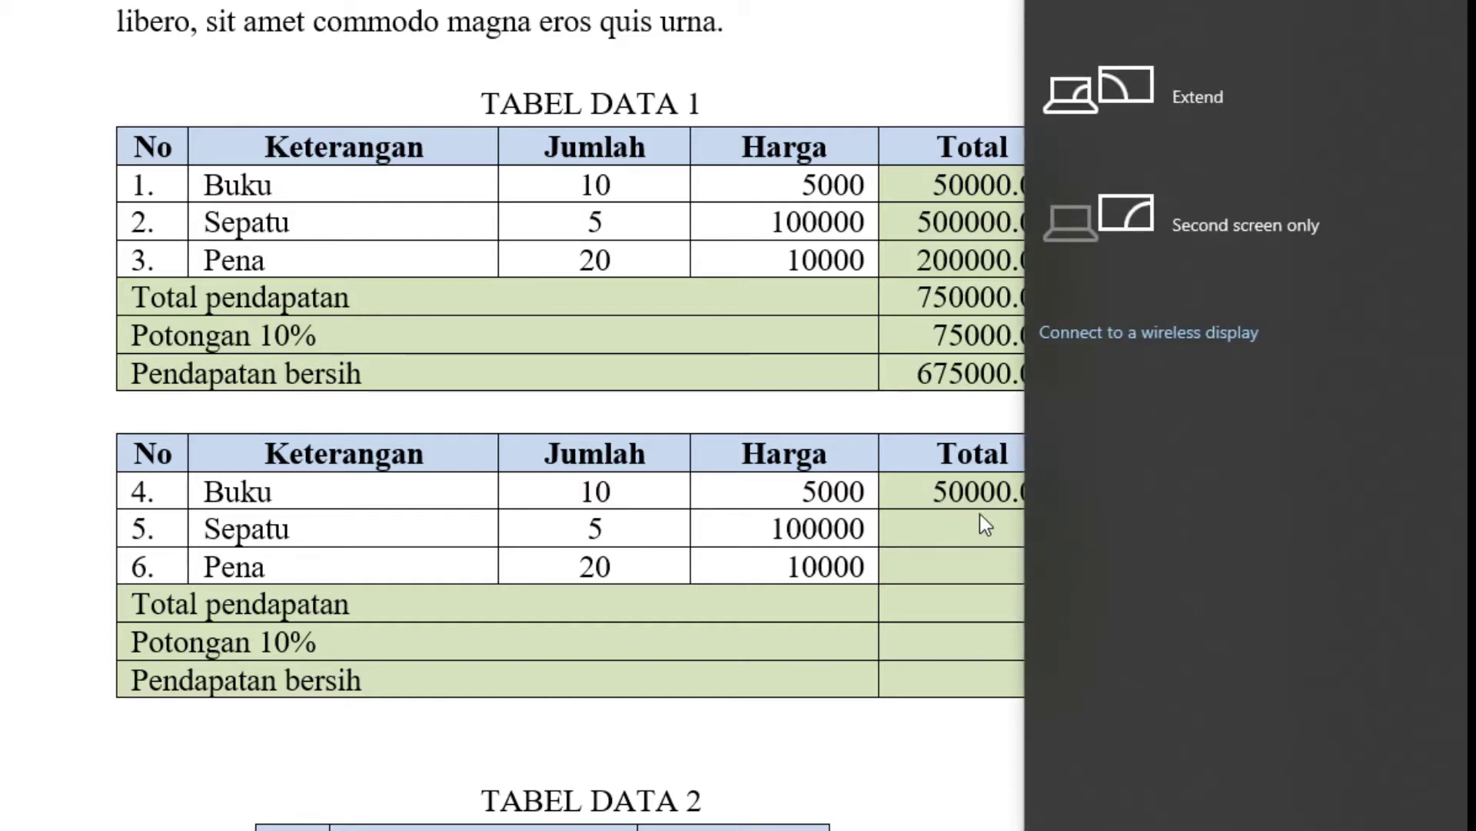
pyautogui.press('Escape')
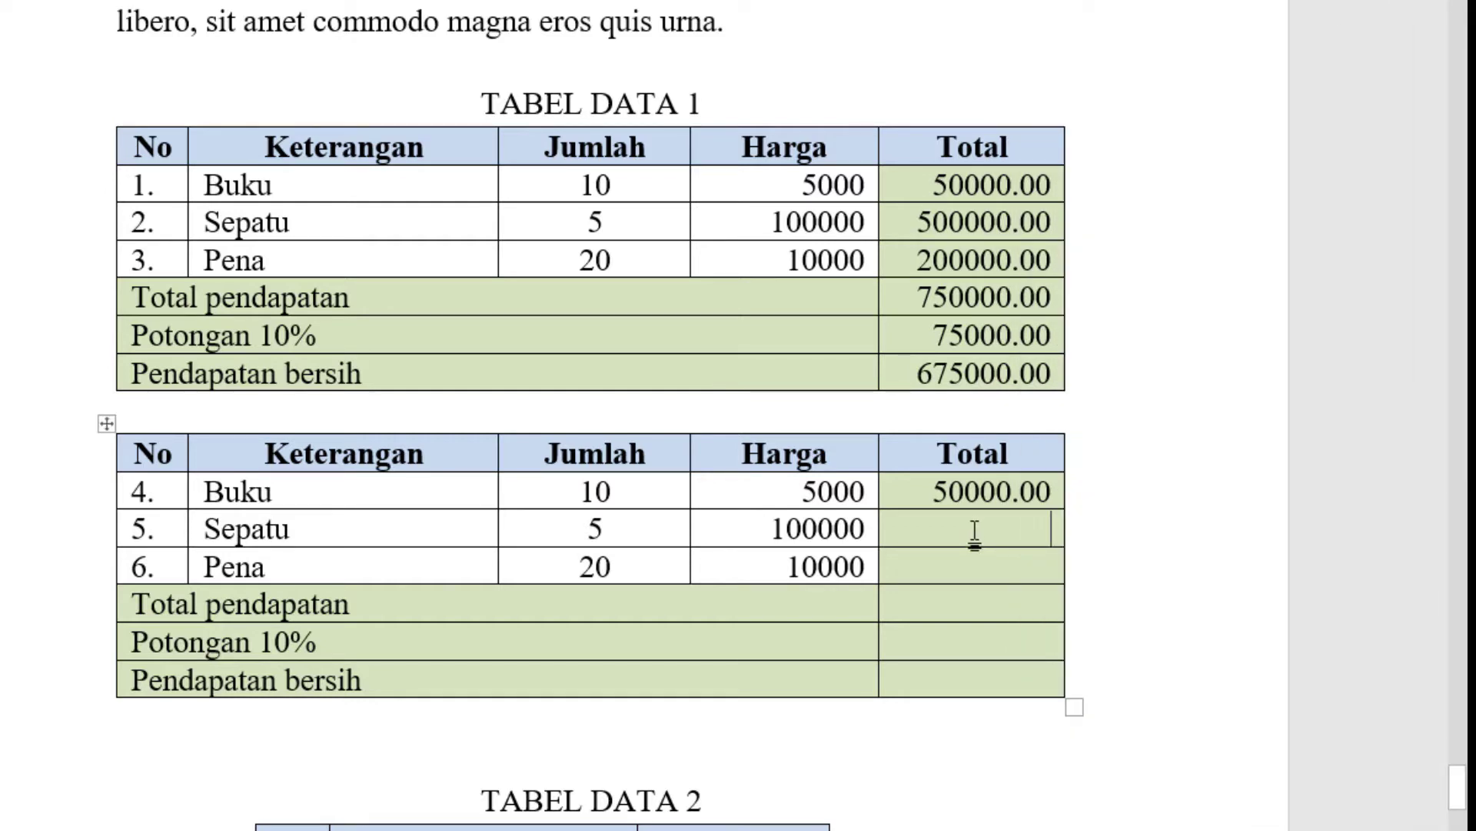
pyautogui.press('F4')
pyautogui.click(945, 559)
pyautogui.press('F4')
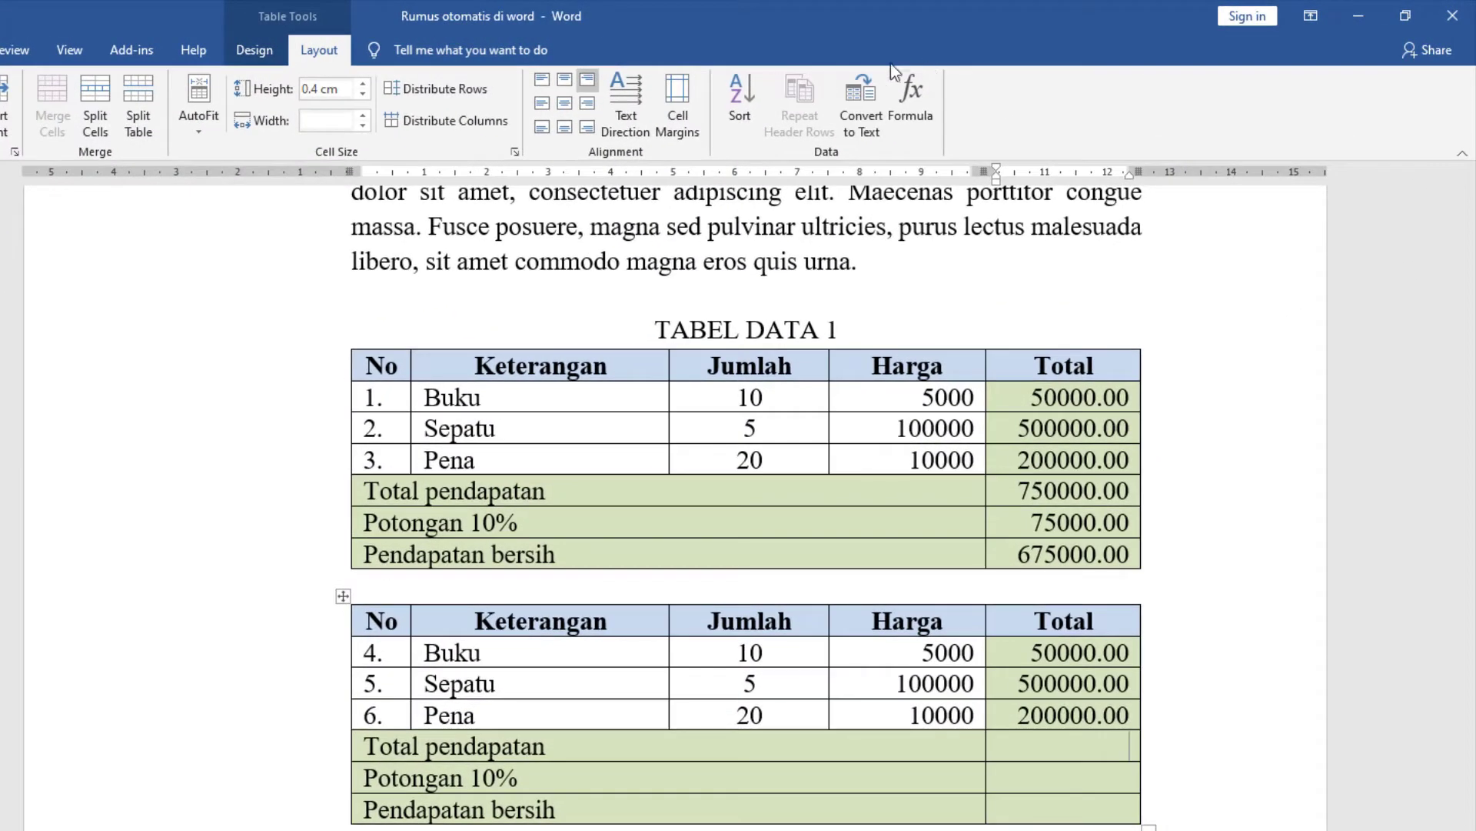
# Insert the formula =SUM(ABOVE) with number format 0.00 in the Total pendapatan cell of the copied table.
pyautogui.click(924, 109)
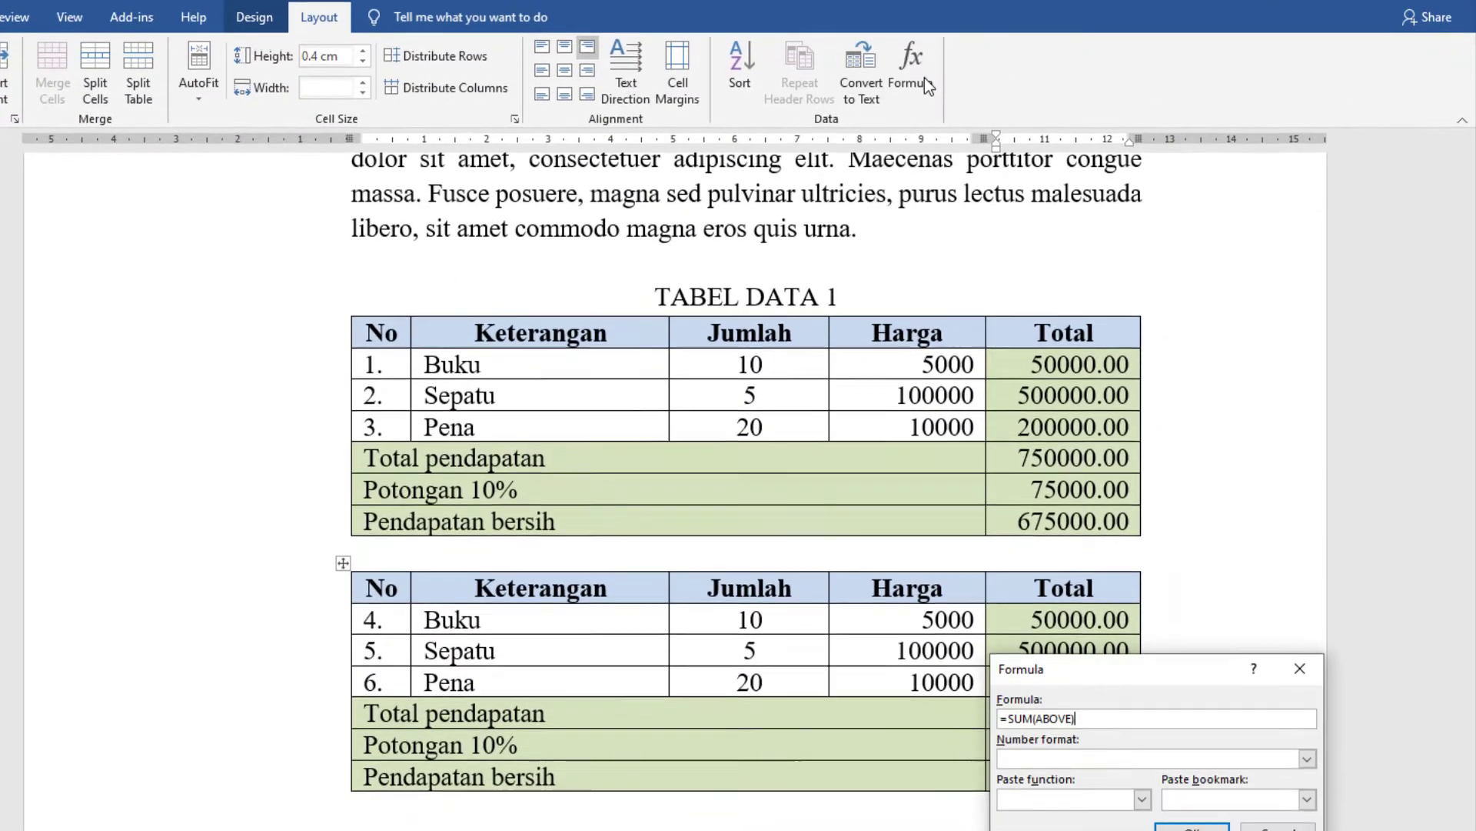
pyautogui.moveTo(1164, 562); pyautogui.dragTo(1044, 648)
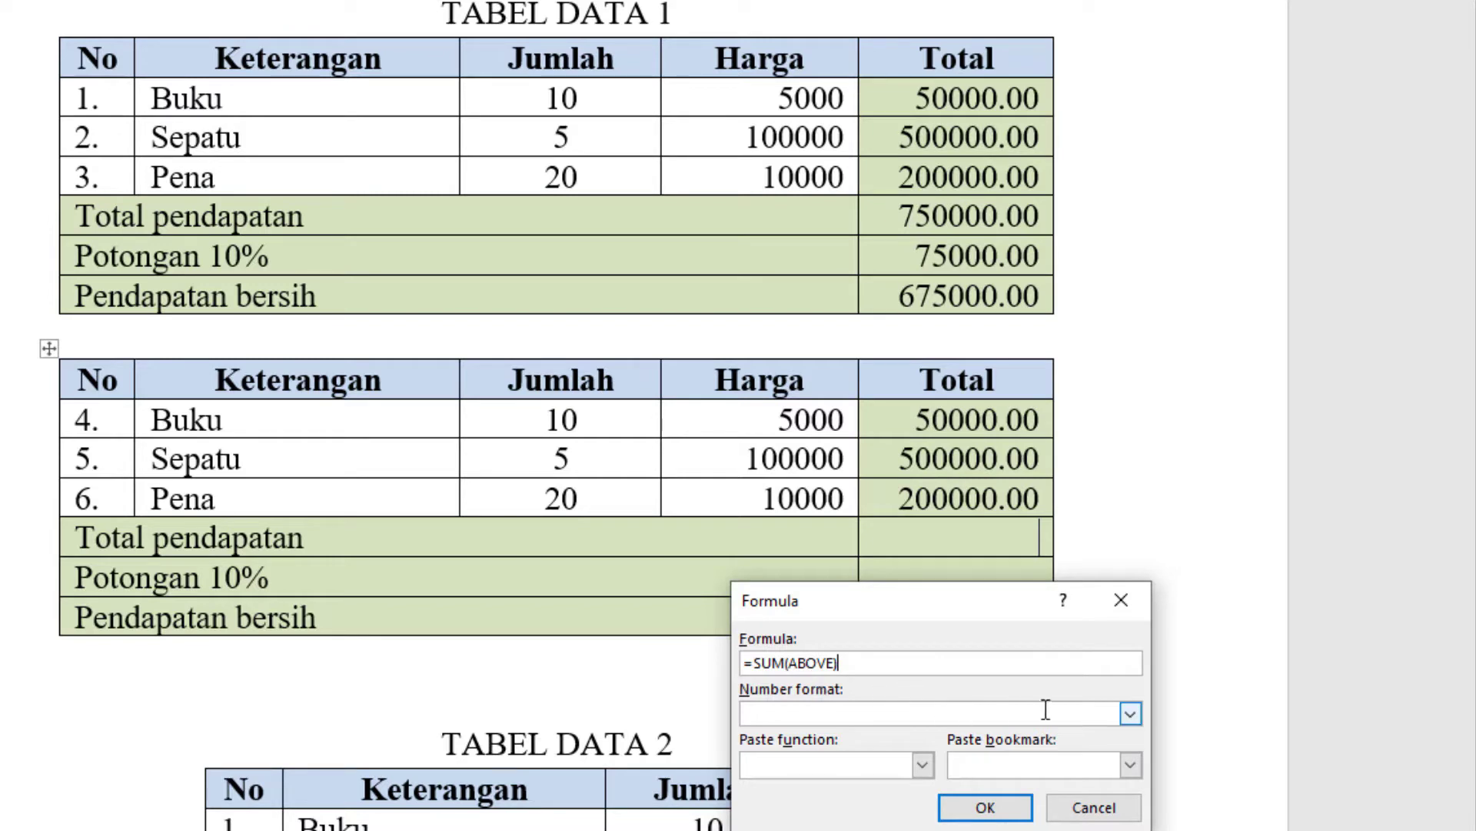
pyautogui.click(1130, 714)
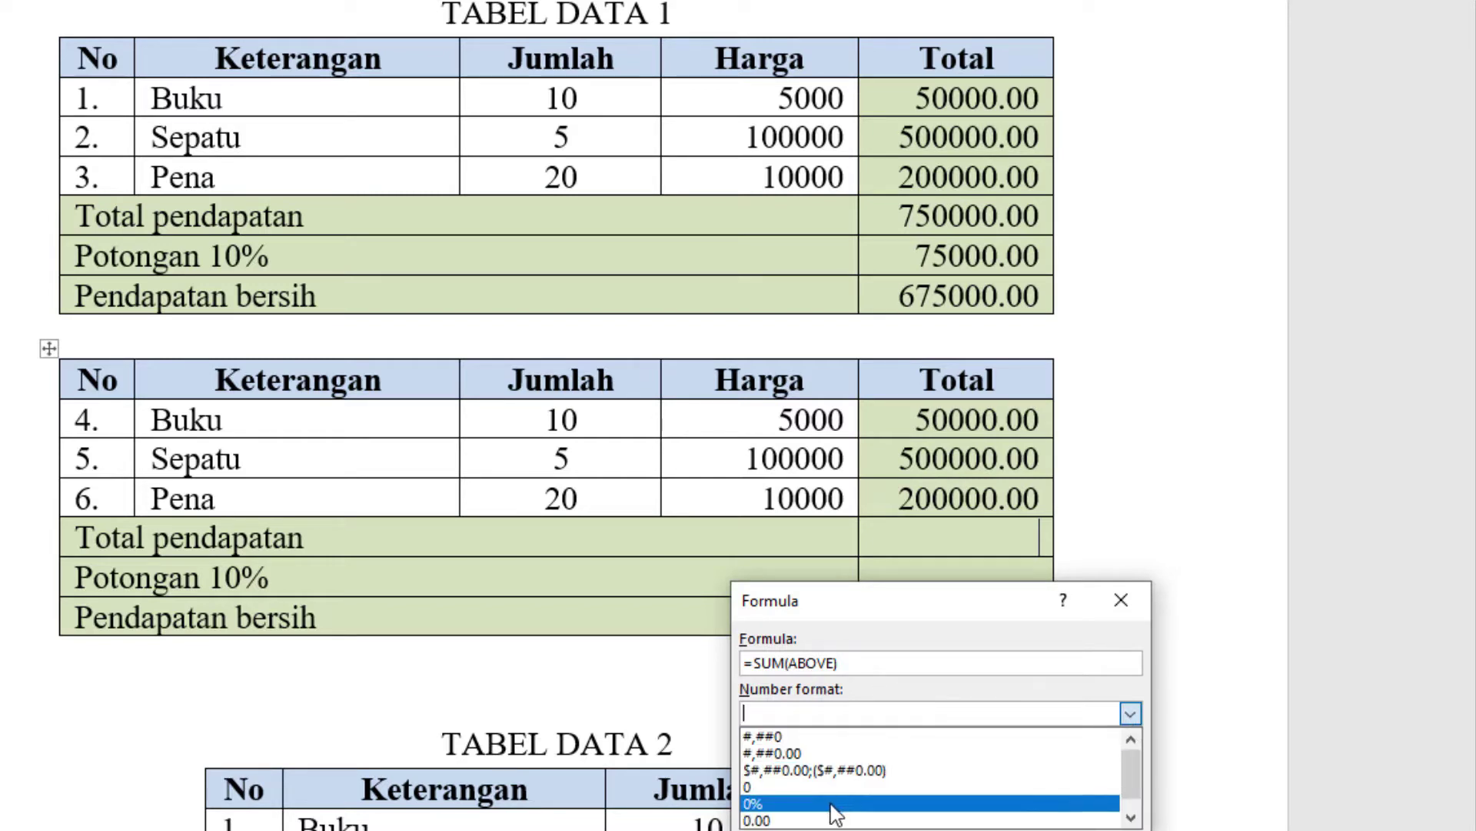
pyautogui.click(803, 821)
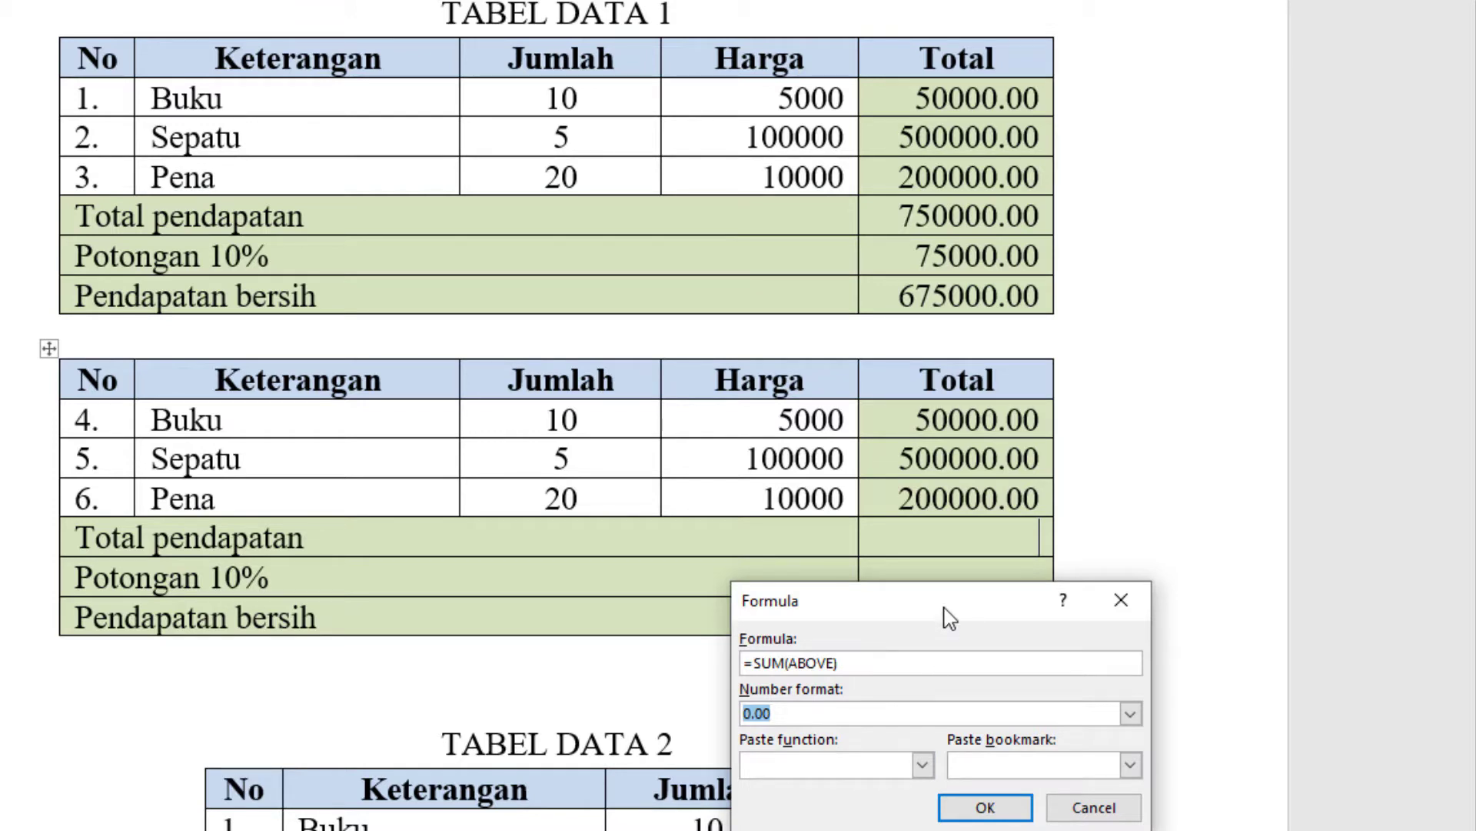
pyautogui.moveTo(946, 613); pyautogui.dragTo(947, 608)
pyautogui.click(986, 802)
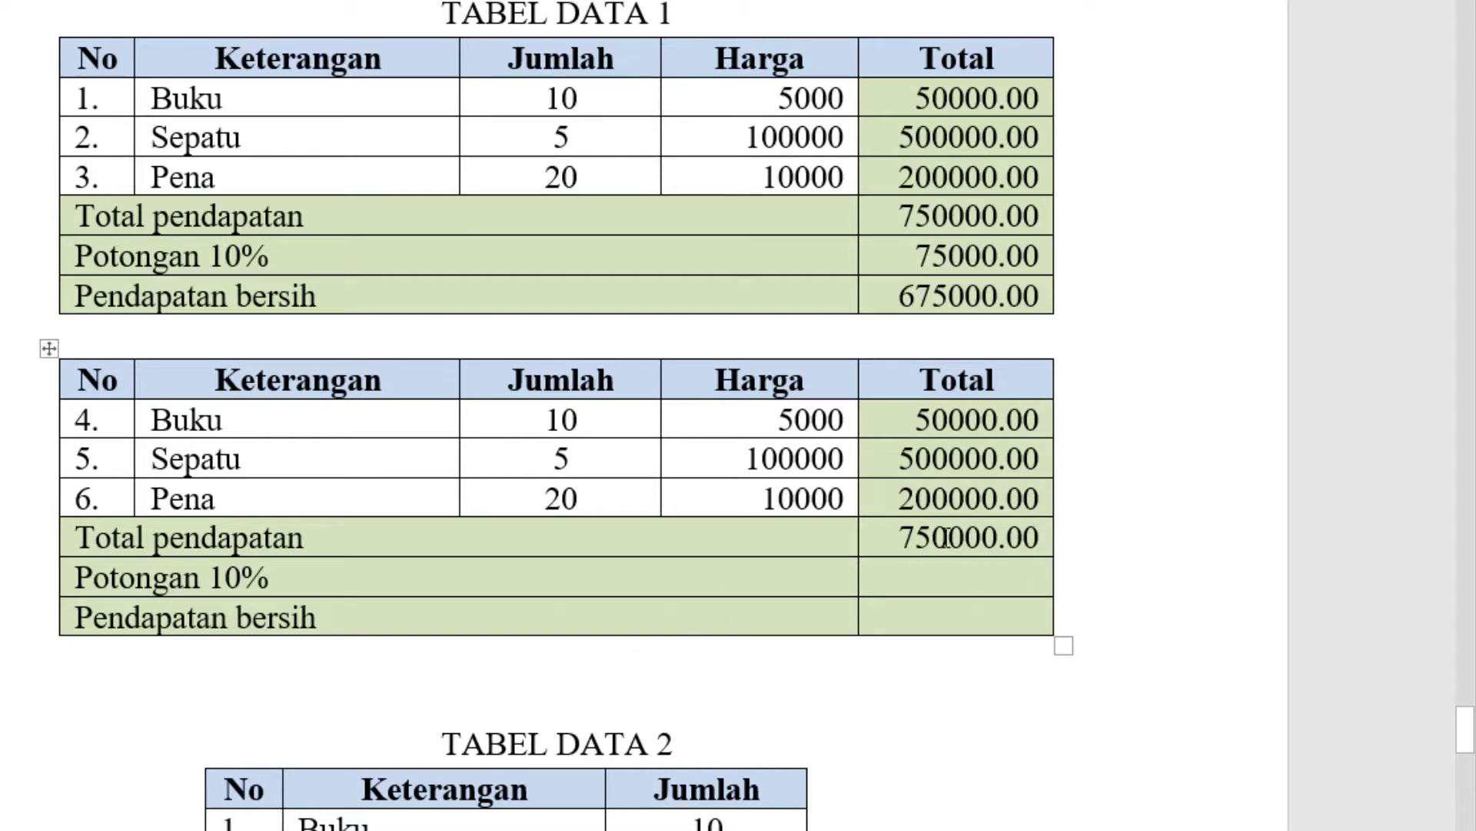
# Insert the formula =B5*(10/100) with number format 0.00 in the Potongan 10% cell of the copied table.
pyautogui.click(999, 578)
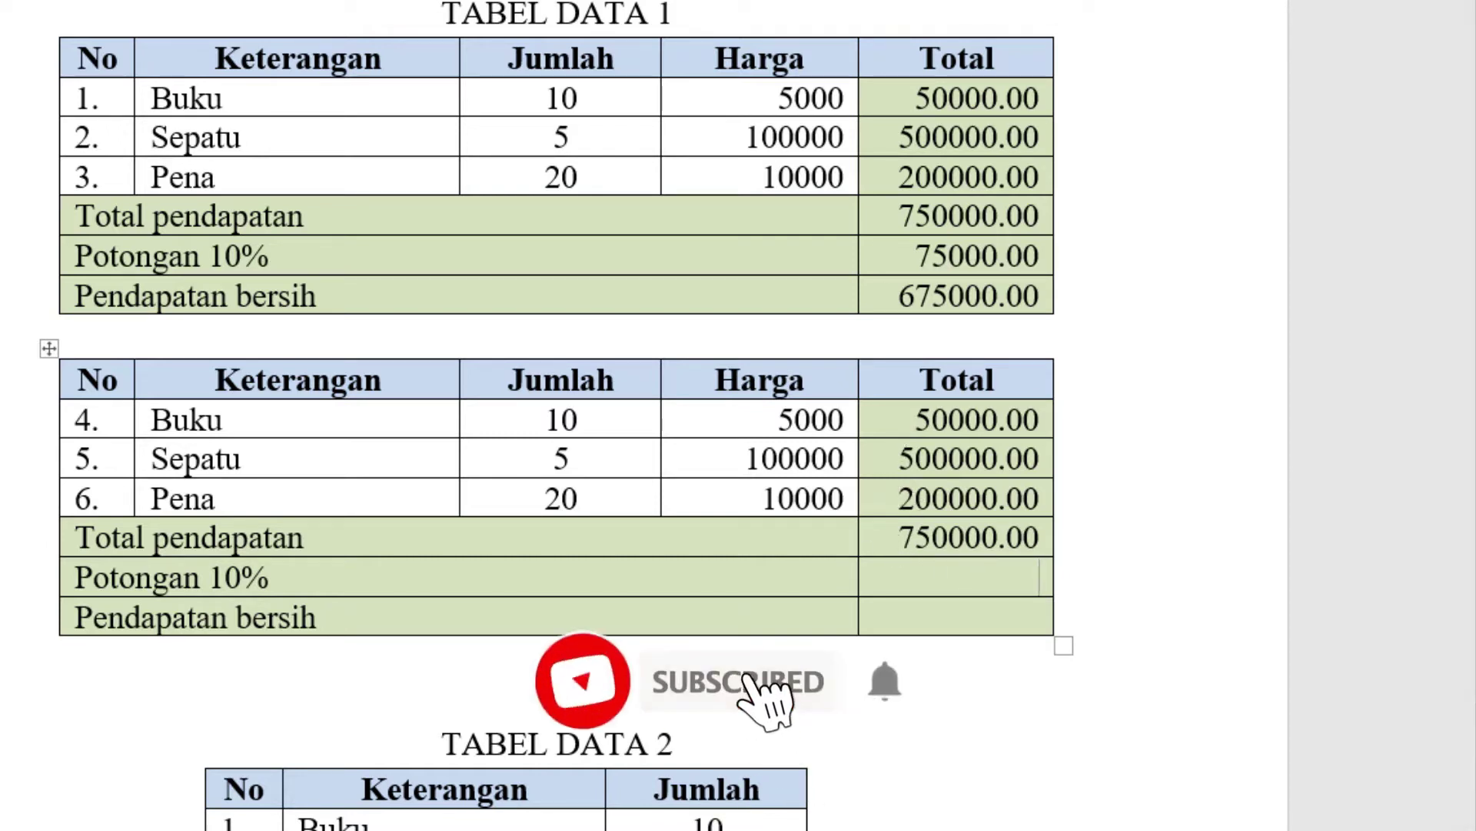
pyautogui.moveTo(1005, 610); pyautogui.dragTo(1027, 730)
pyautogui.moveTo(881, 762); pyautogui.dragTo(793, 762)
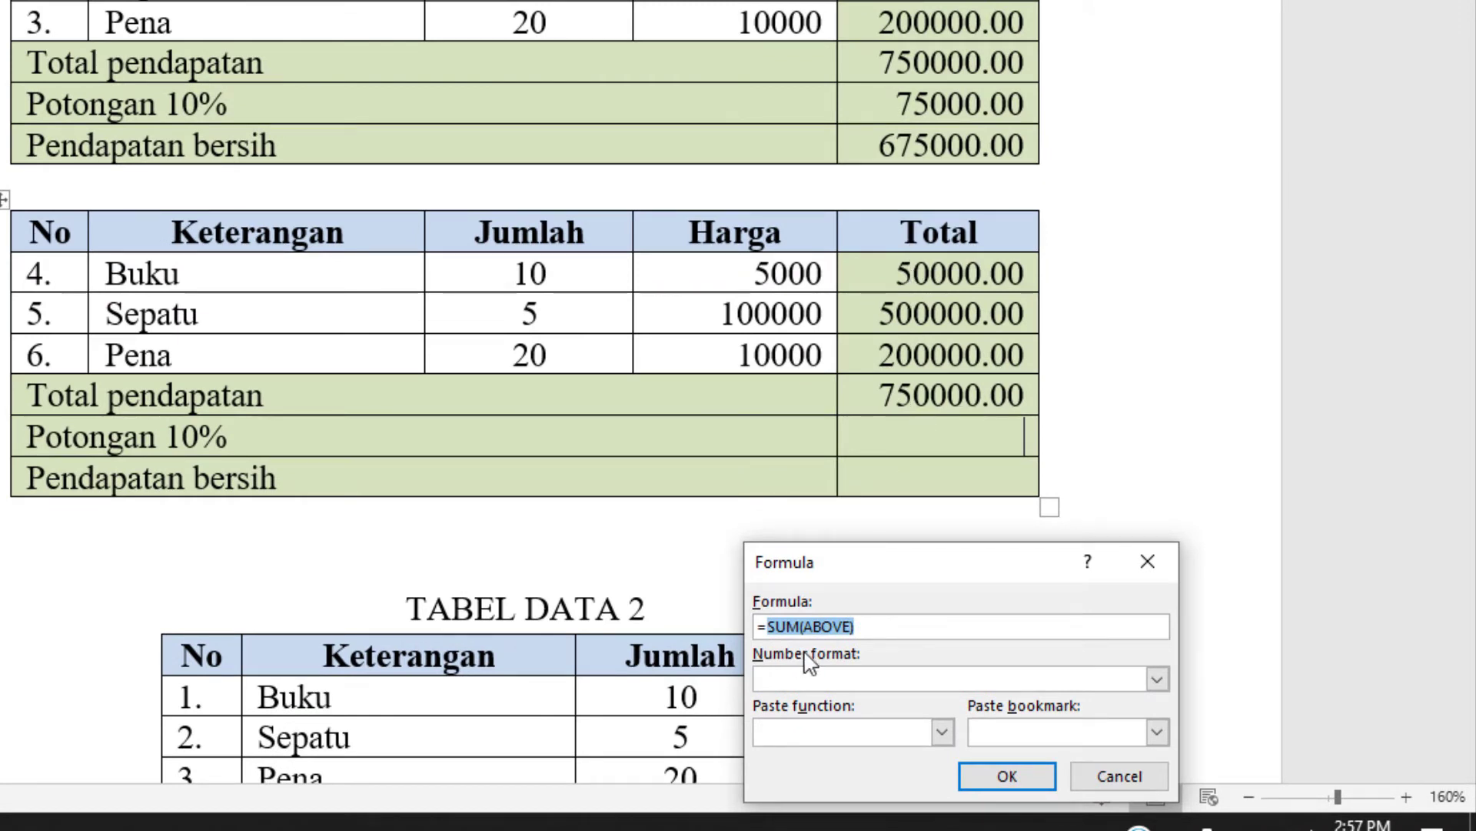
pyautogui.write('B5*(10/100')
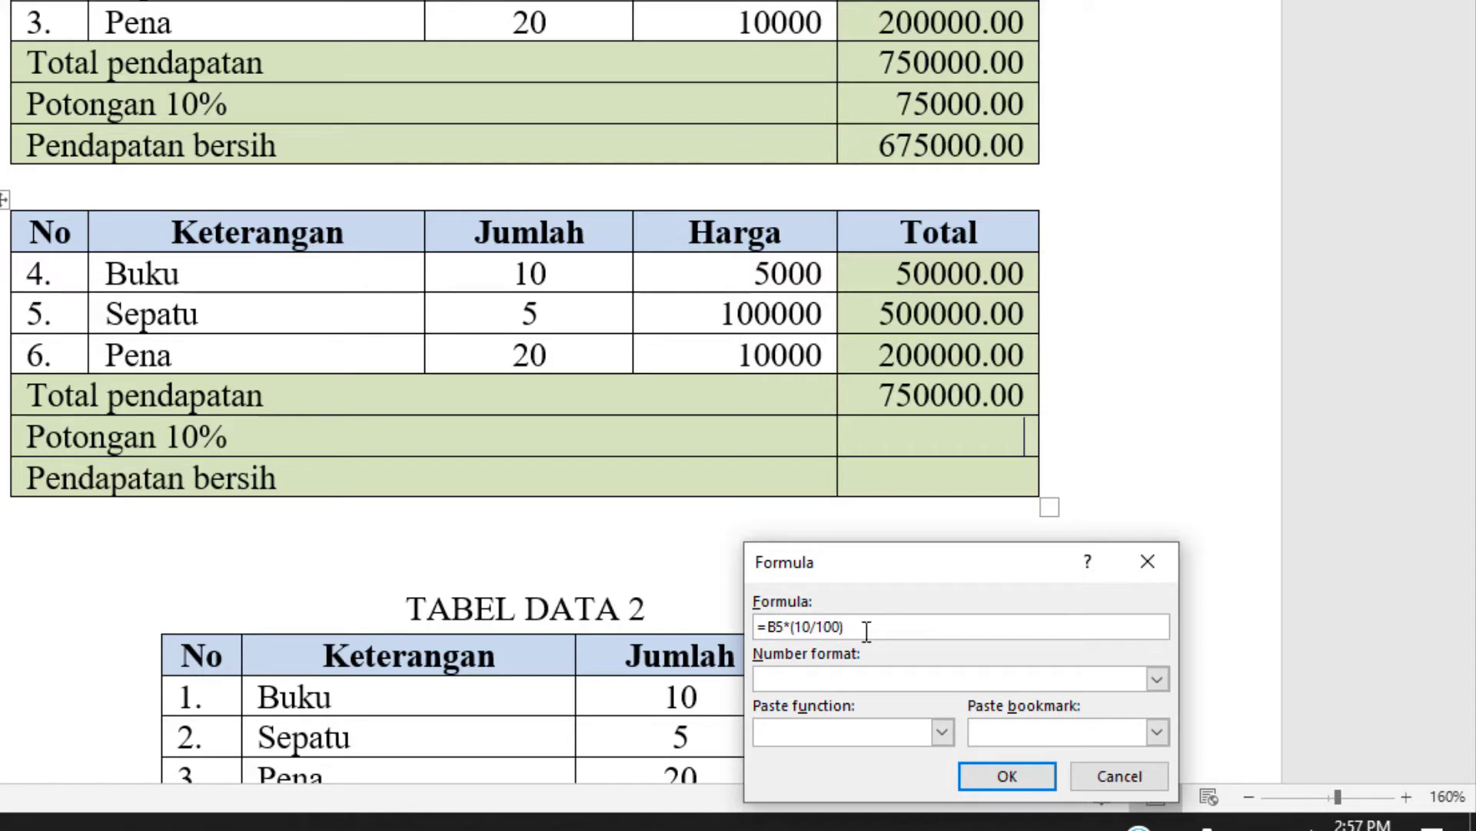
pyautogui.moveTo(867, 578); pyautogui.dragTo(171, 230)
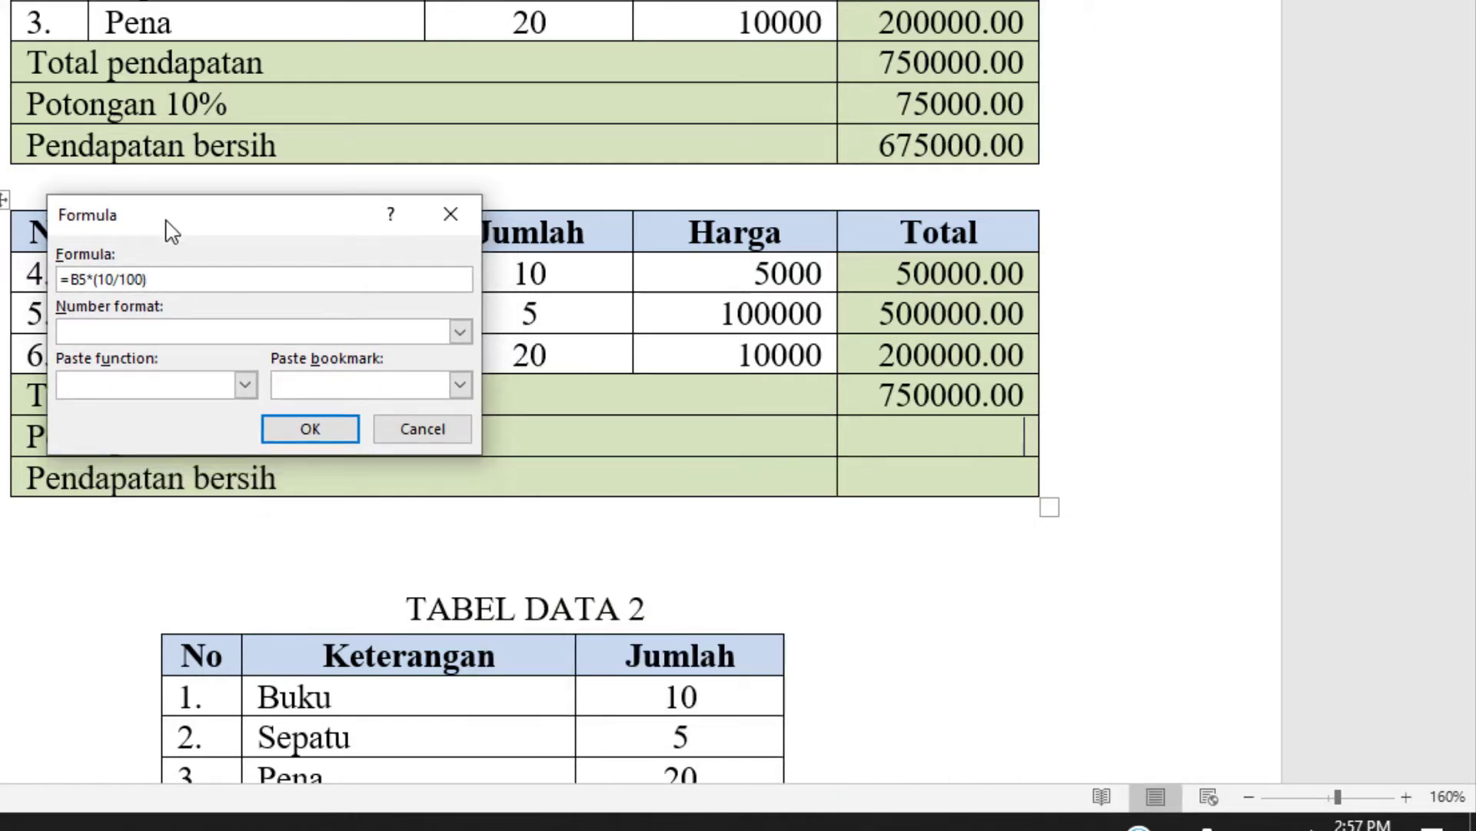
pyautogui.click(460, 331)
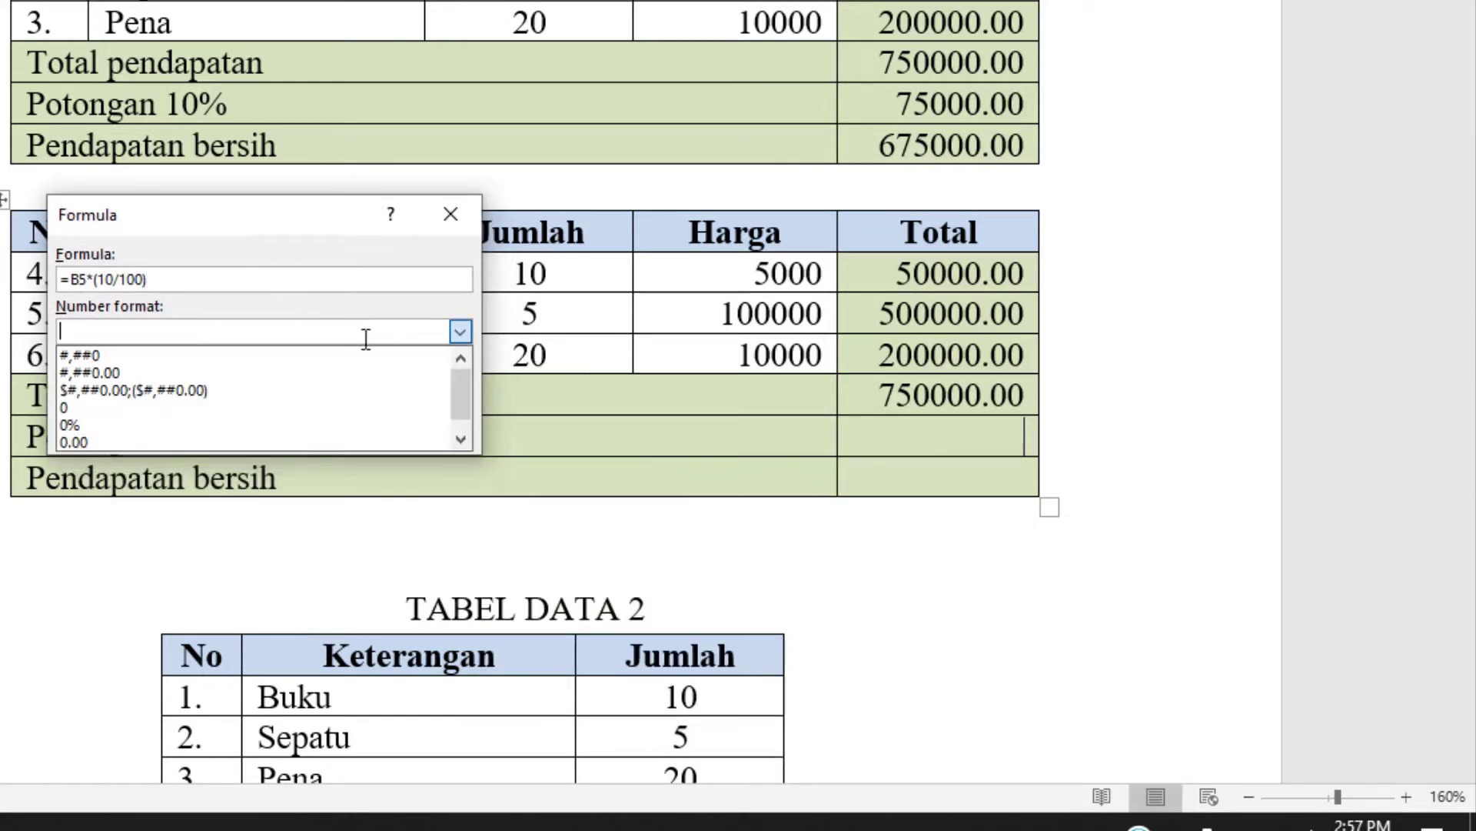
pyautogui.click(110, 435)
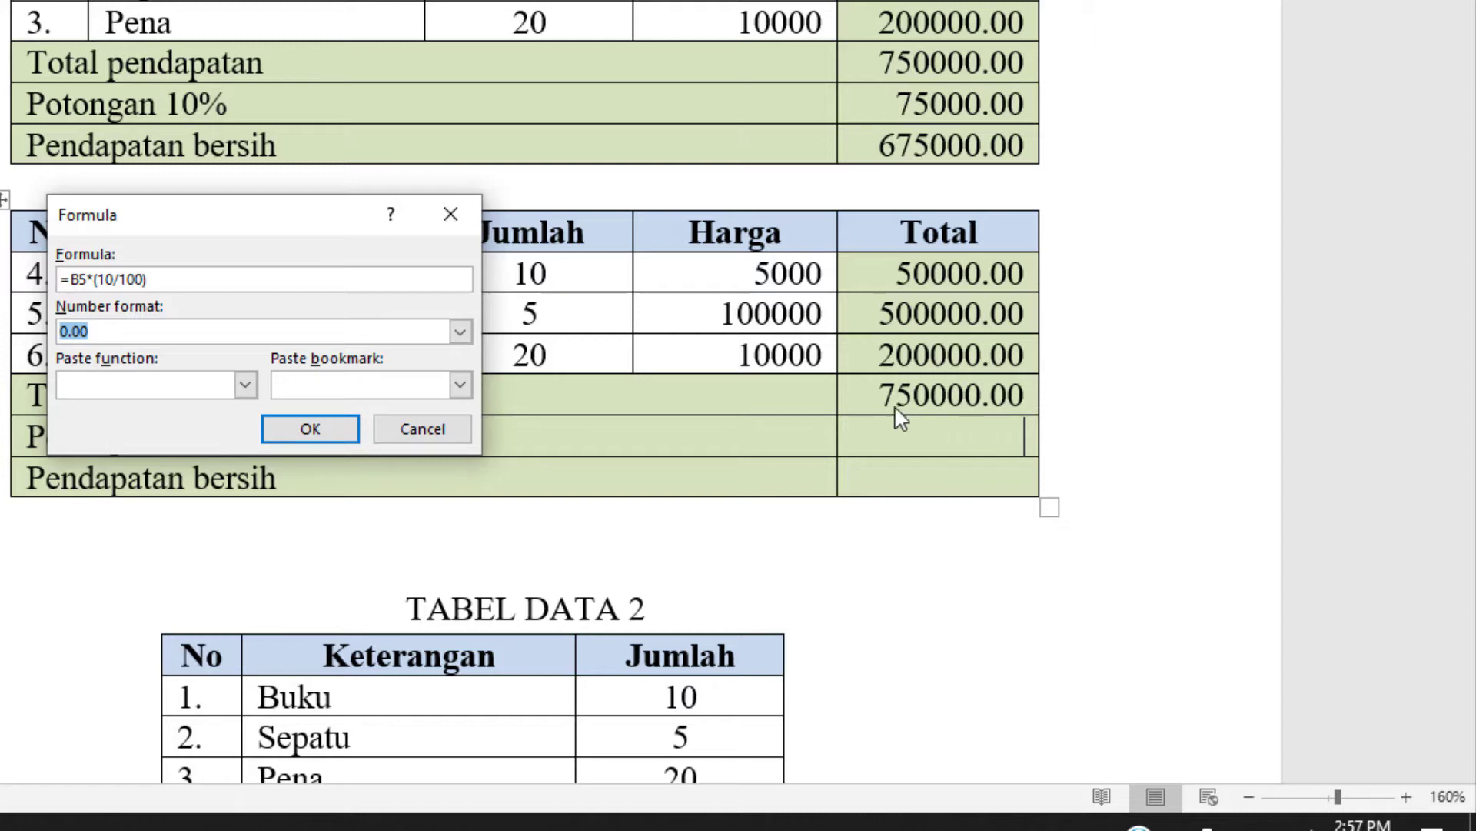
pyautogui.moveTo(198, 218); pyautogui.dragTo(341, 228)
pyautogui.click(449, 440)
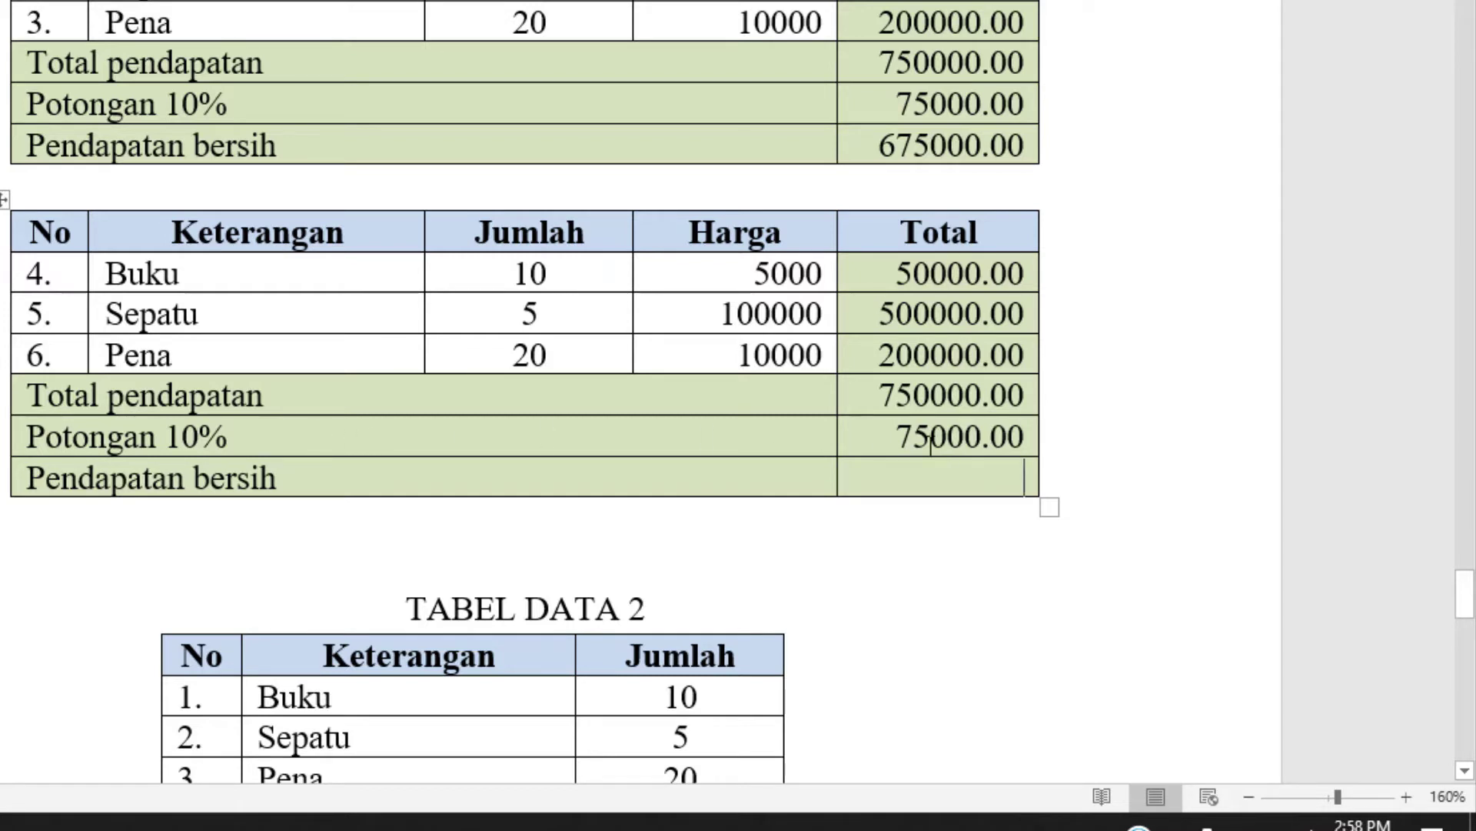
# Insert a formula with number format 0.00 in the copied table's Pendapatan bersih cell, subtracting the Potongan 10% cell from Total pendapatan.
pyautogui.doubleClick(888, 395)
pyautogui.click(914, 439)
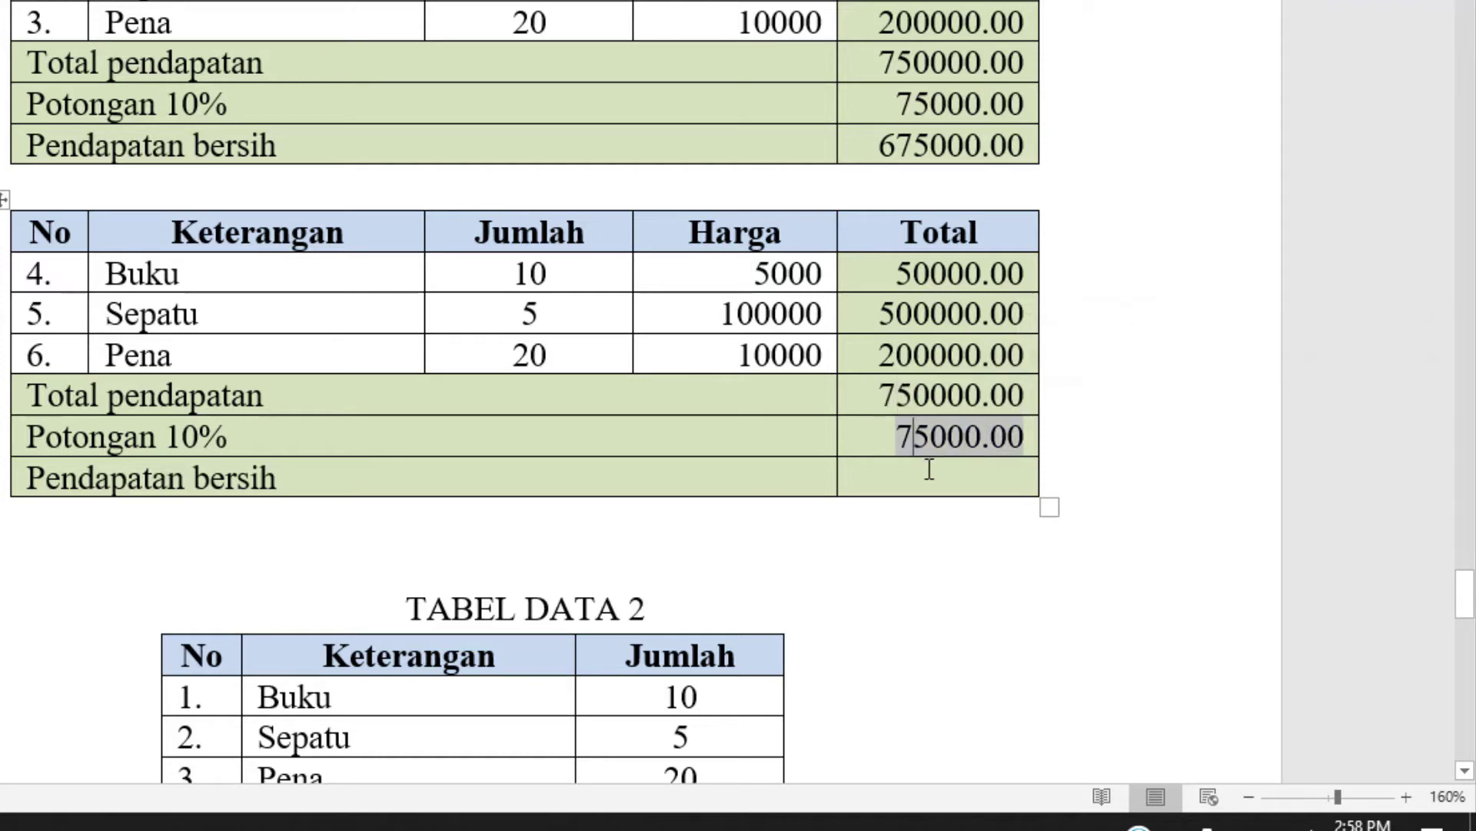
pyautogui.click(935, 479)
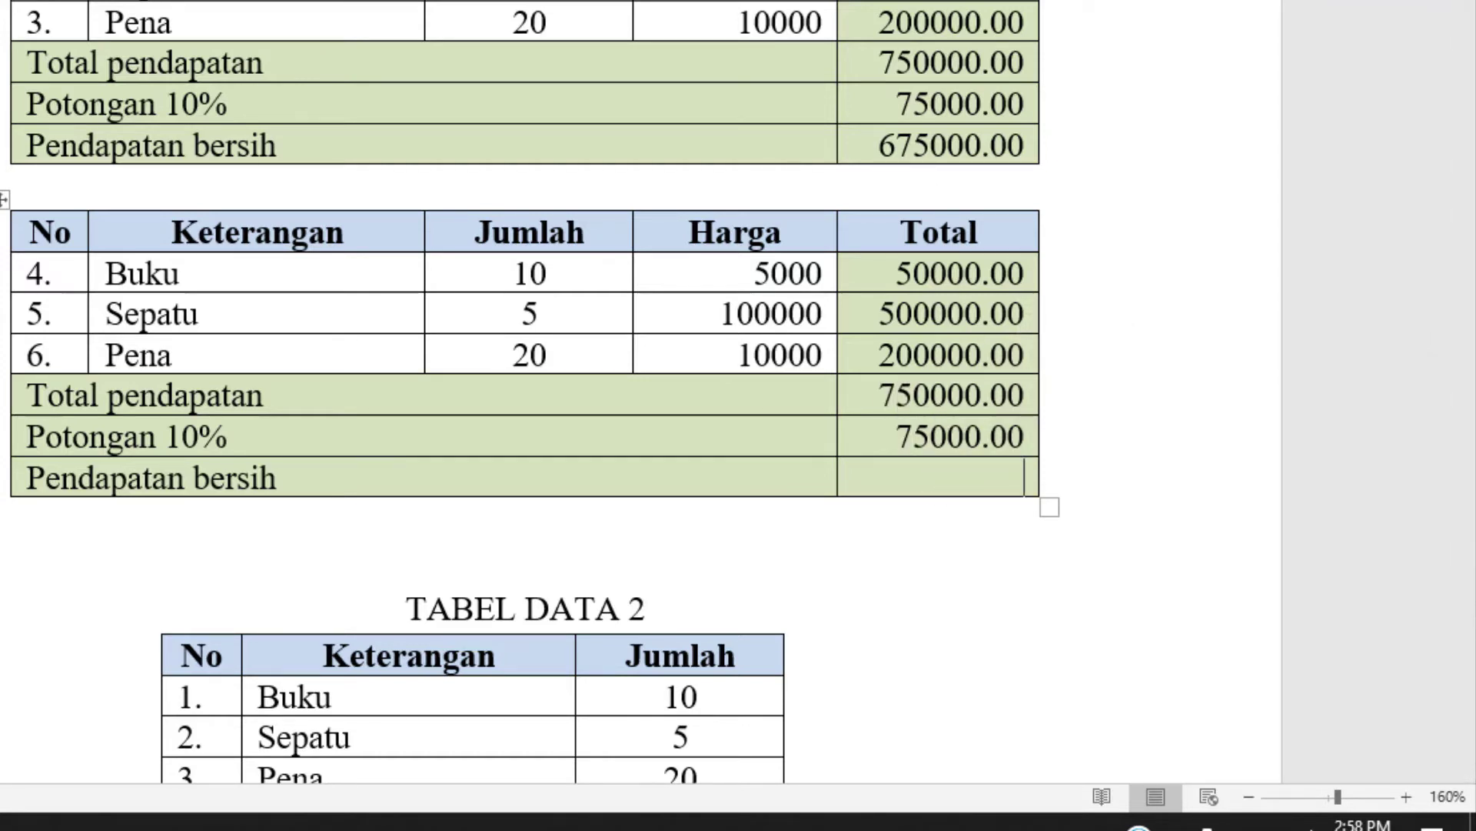
pyautogui.click(565, 2)
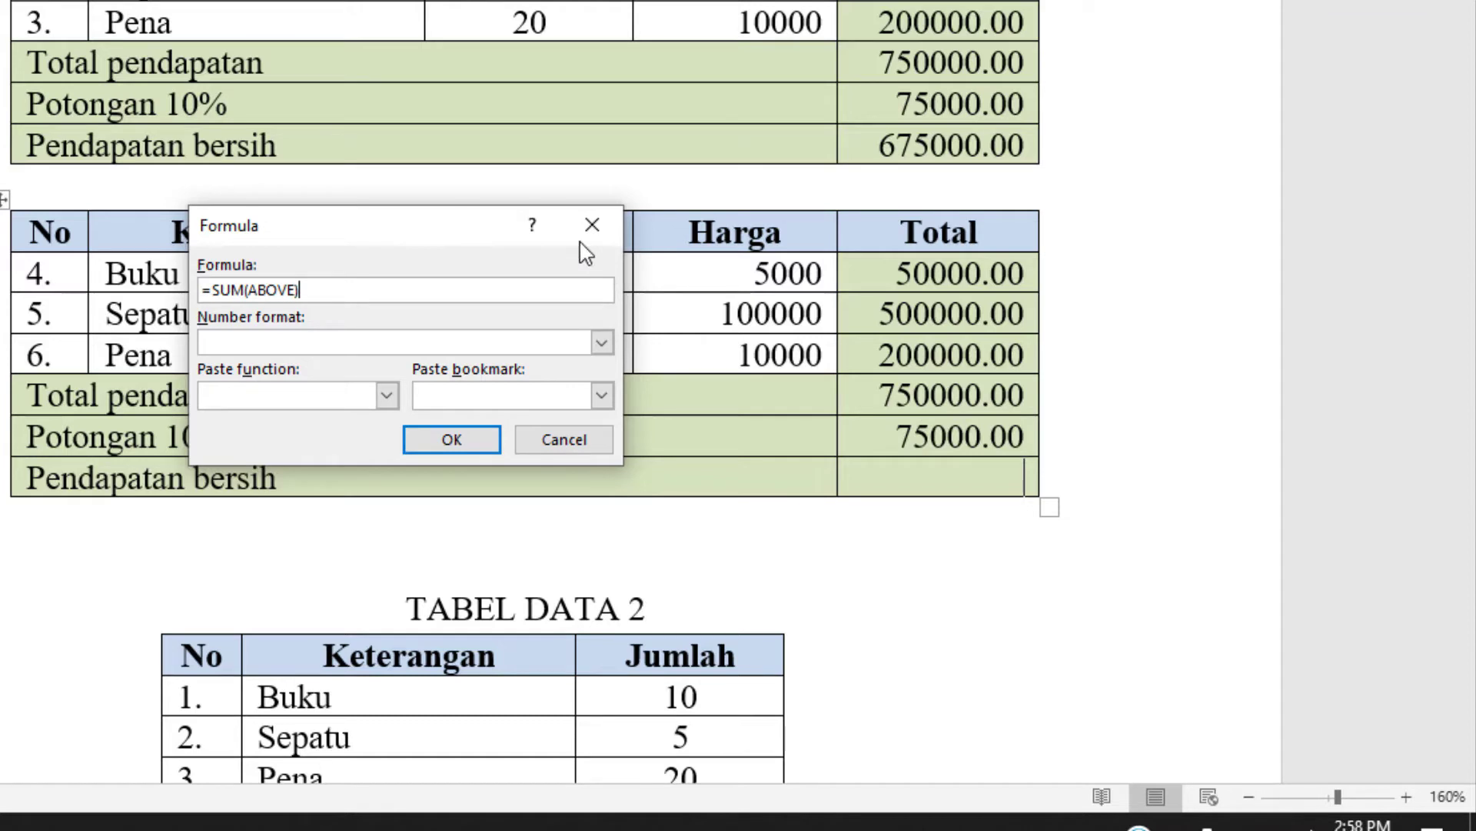
pyautogui.moveTo(462, 230); pyautogui.dragTo(362, 411)
pyautogui.moveTo(411, 464); pyautogui.dragTo(684, 126)
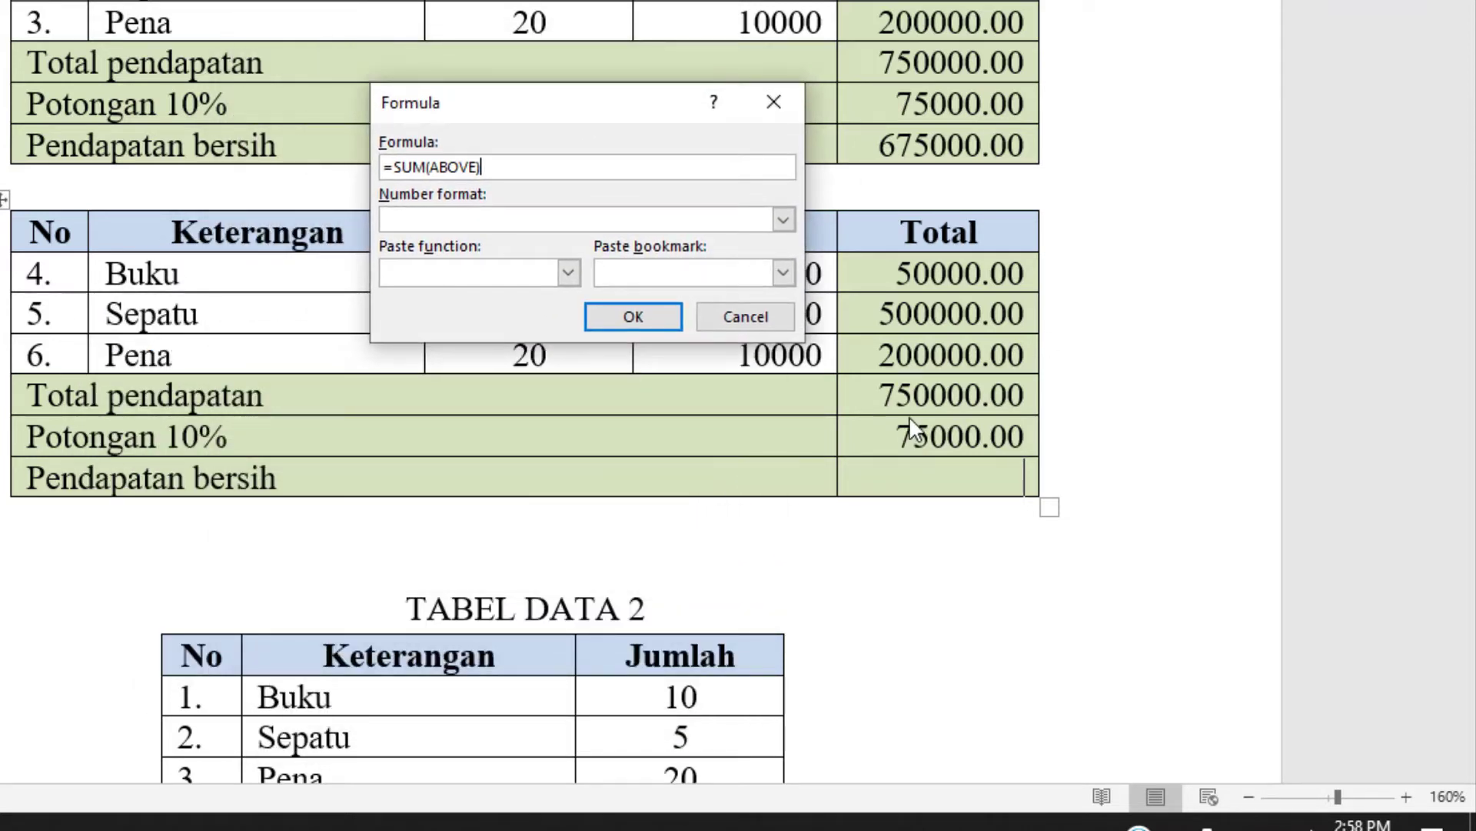
pyautogui.moveTo(484, 167); pyautogui.dragTo(392, 167)
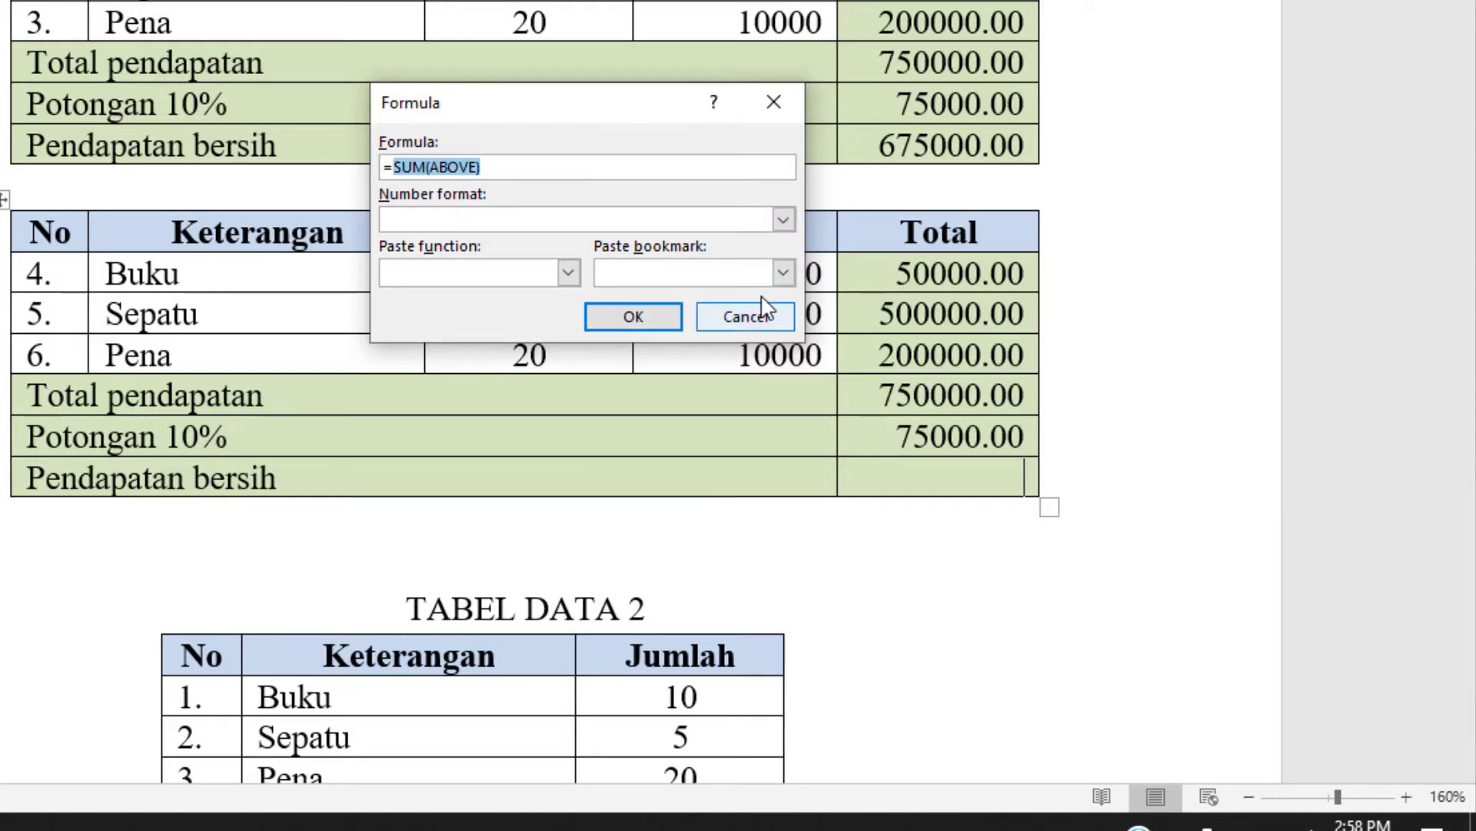
pyautogui.write('b')
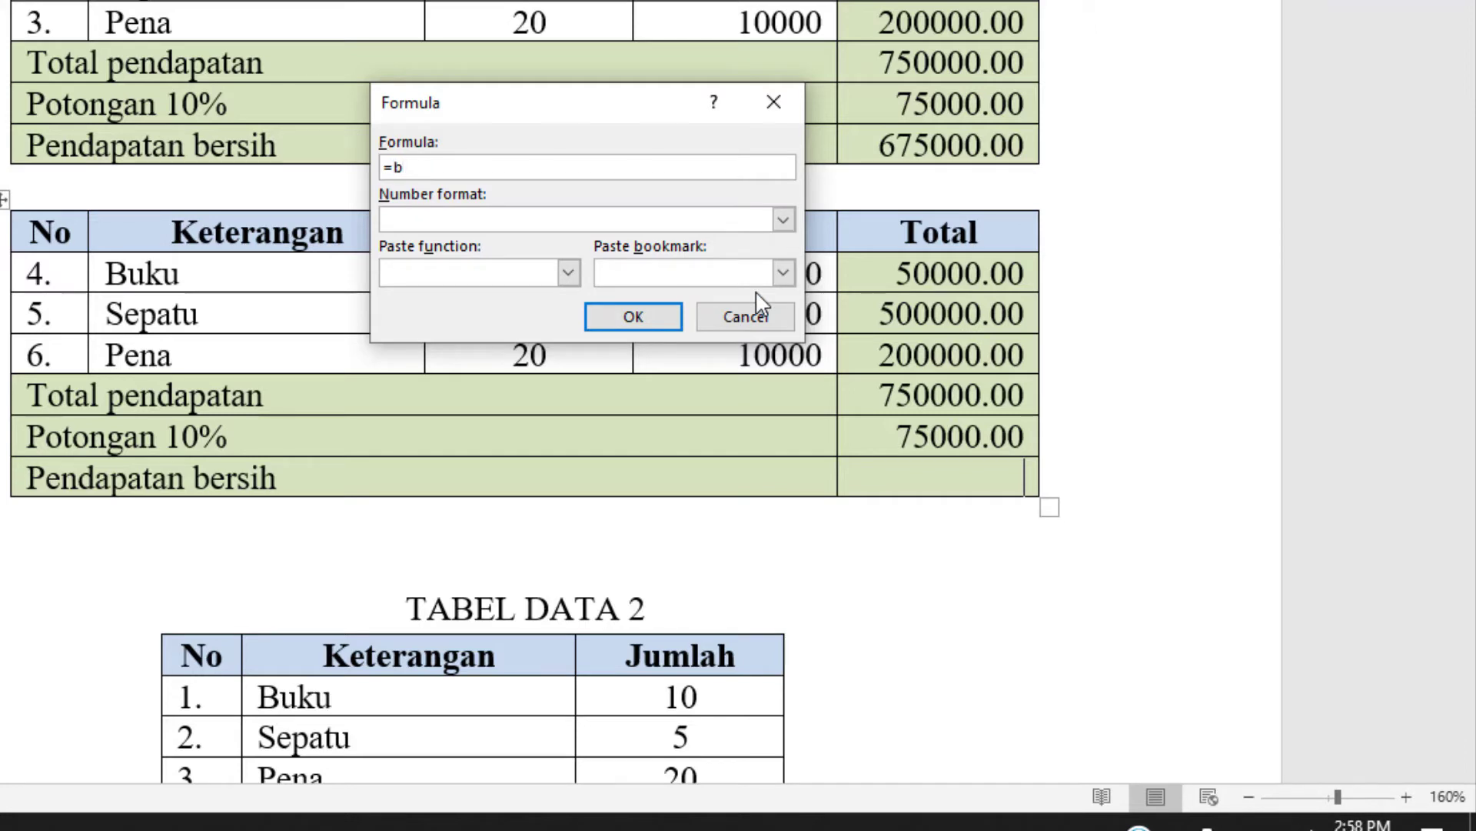
pyautogui.write('5')
pyautogui.press('BackSpace')
pyautogui.press('BackSpace')
pyautogui.write('B')
pyautogui.click(782, 220)
pyautogui.click(430, 326)
pyautogui.click(655, 321)
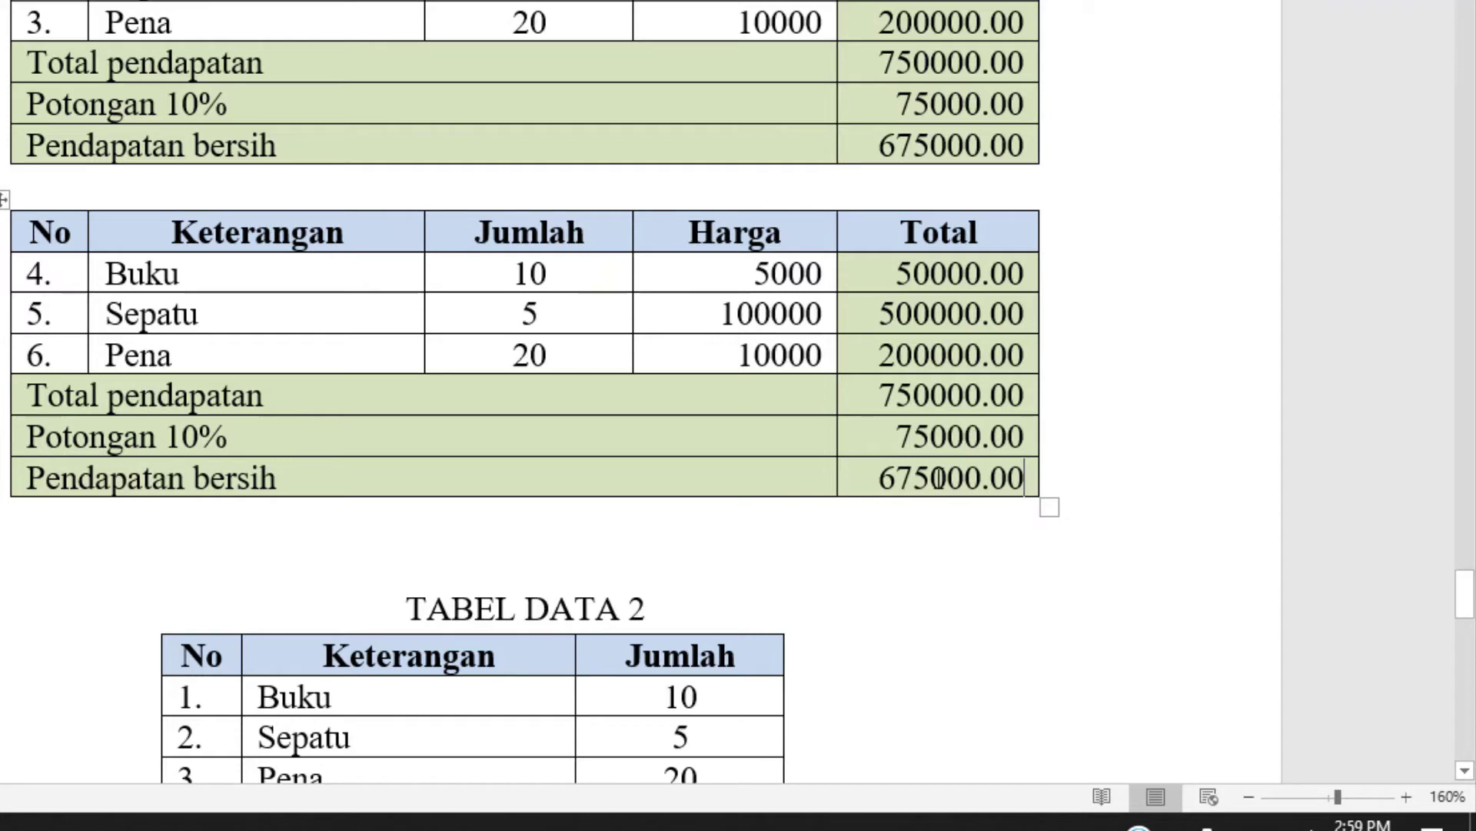
# Copy the whole TABEL DATA 2 table and paste the duplicate below it, separated by a blank line.
pyautogui.scroll(-1, 923, 346)
pyautogui.scroll(4, 844, 160)
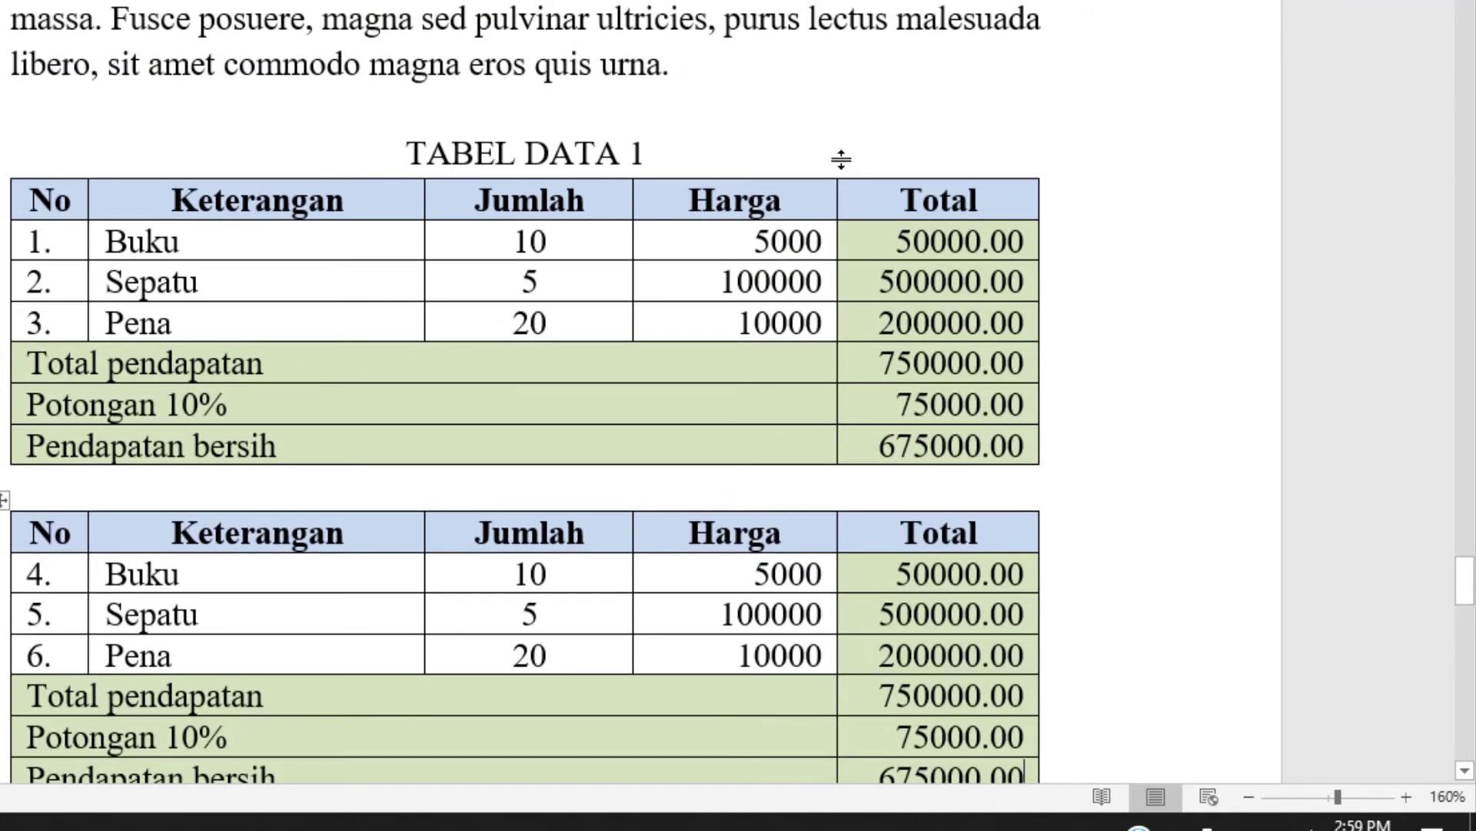
pyautogui.scroll(-2, 843, 160)
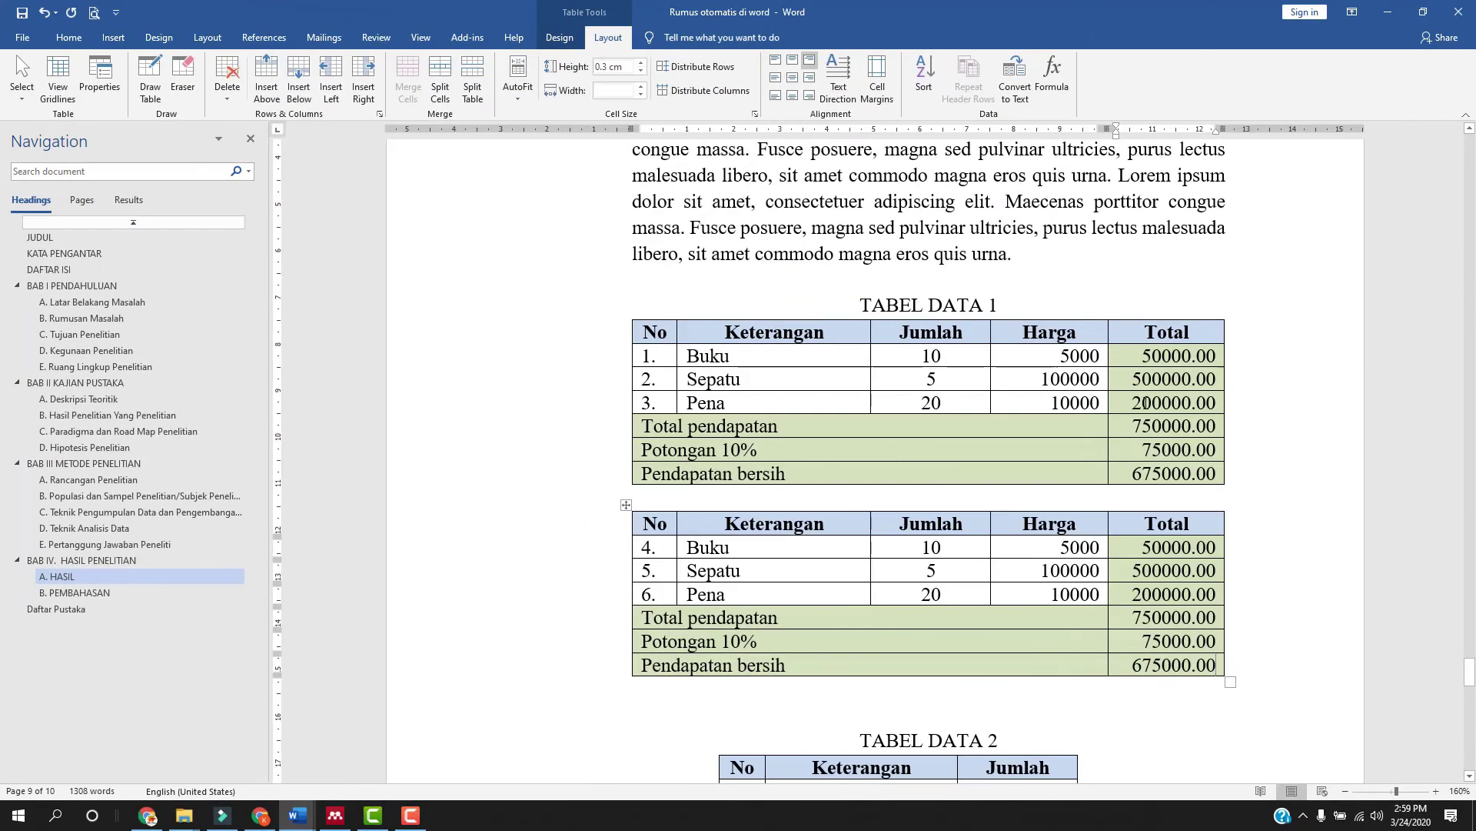
pyautogui.scroll(-3, 1145, 403)
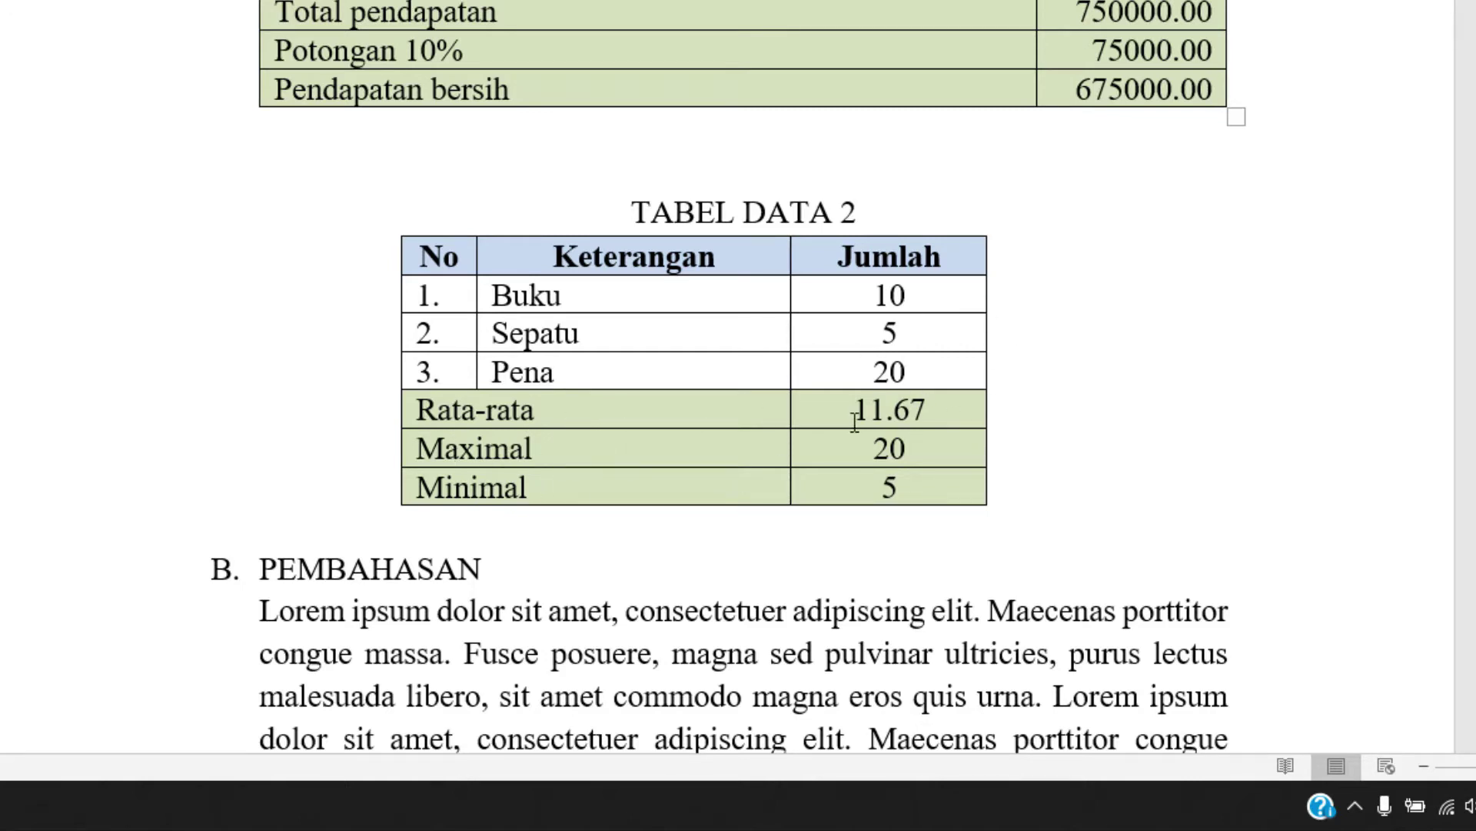
pyautogui.click(390, 224)
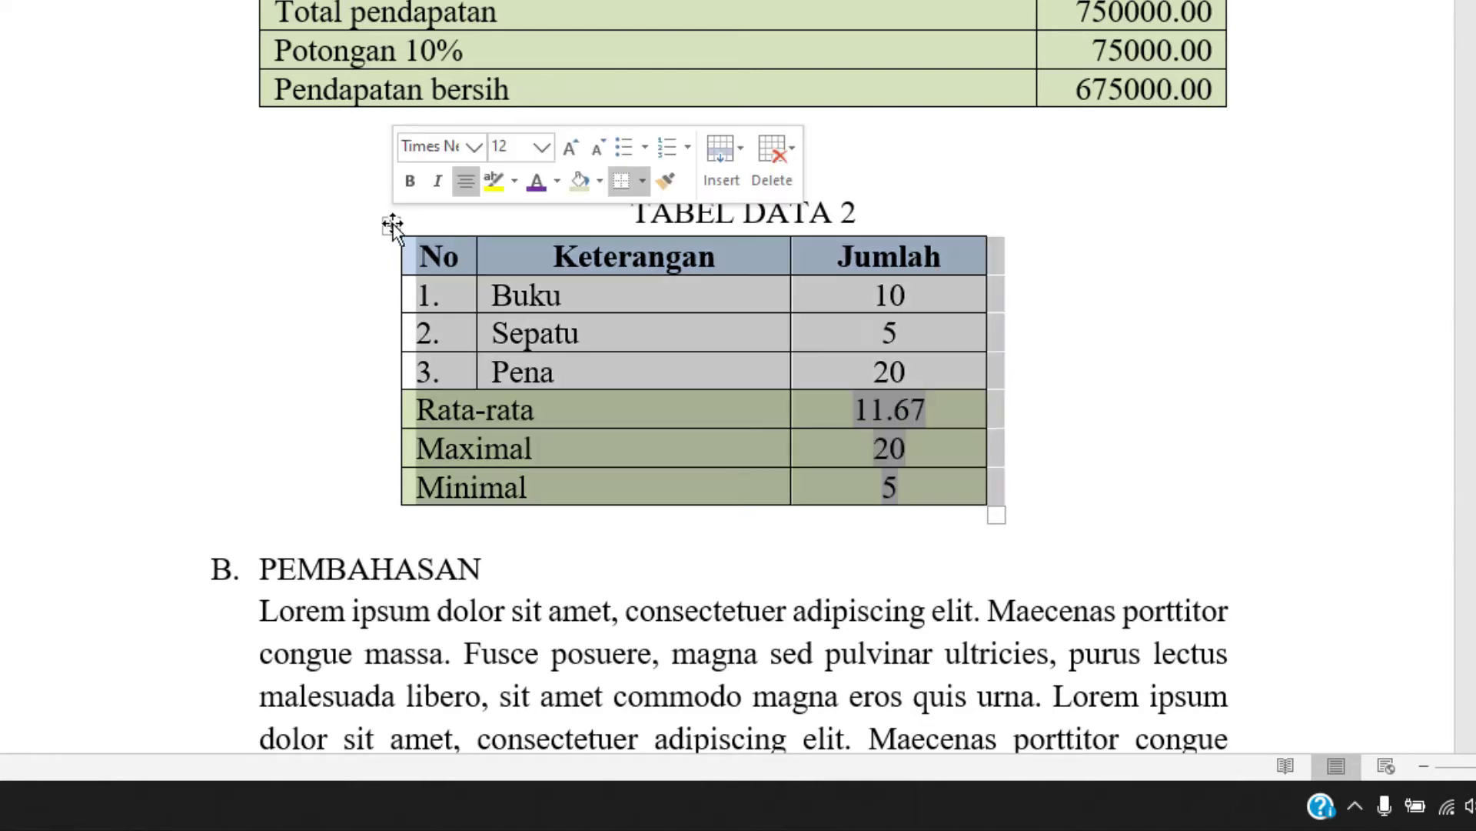
pyautogui.click(1180, 498)
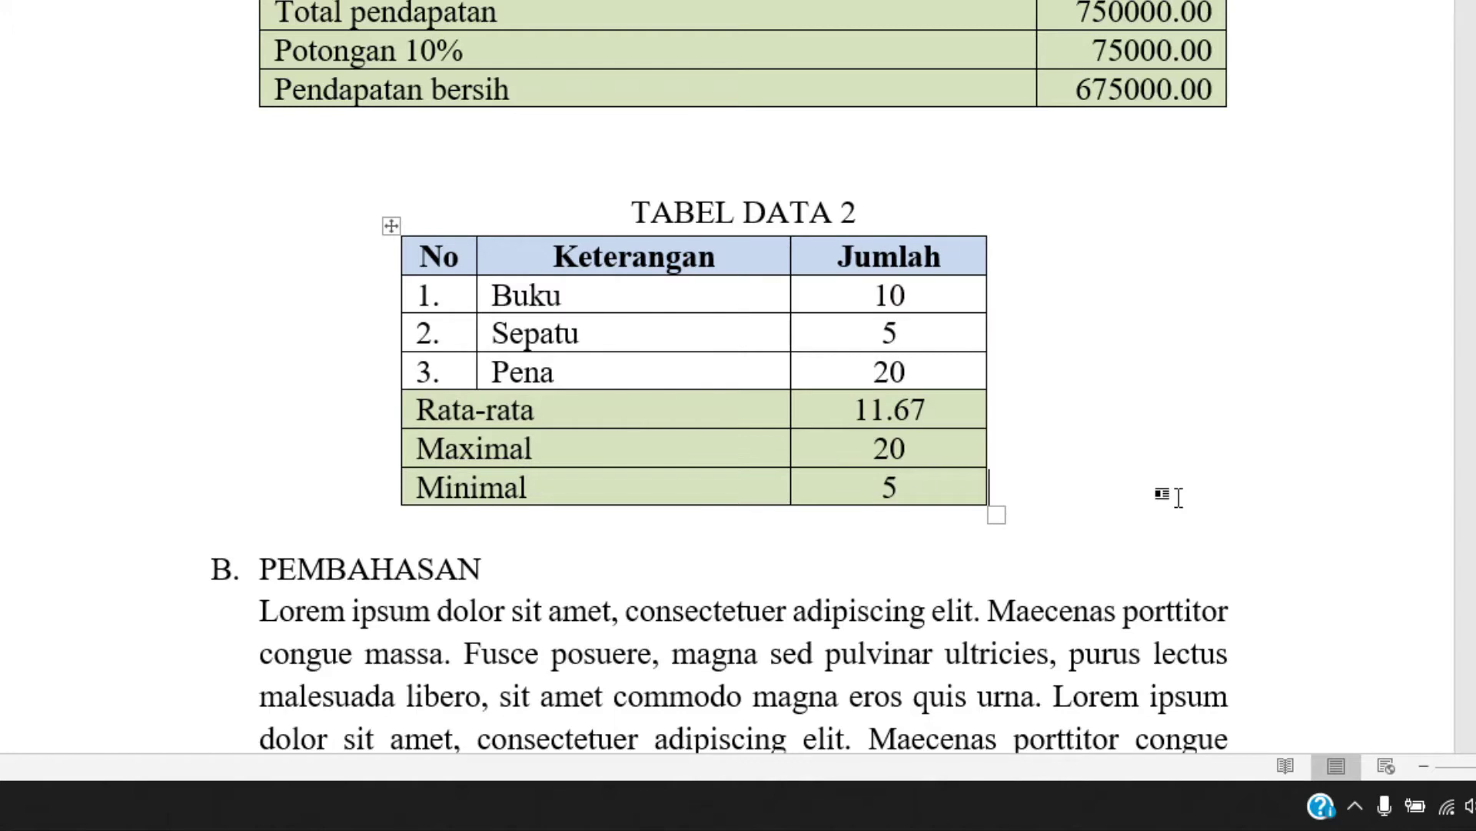
pyautogui.press('Return')
pyautogui.hotkey('ctrl', 'z')
pyautogui.press('Return')
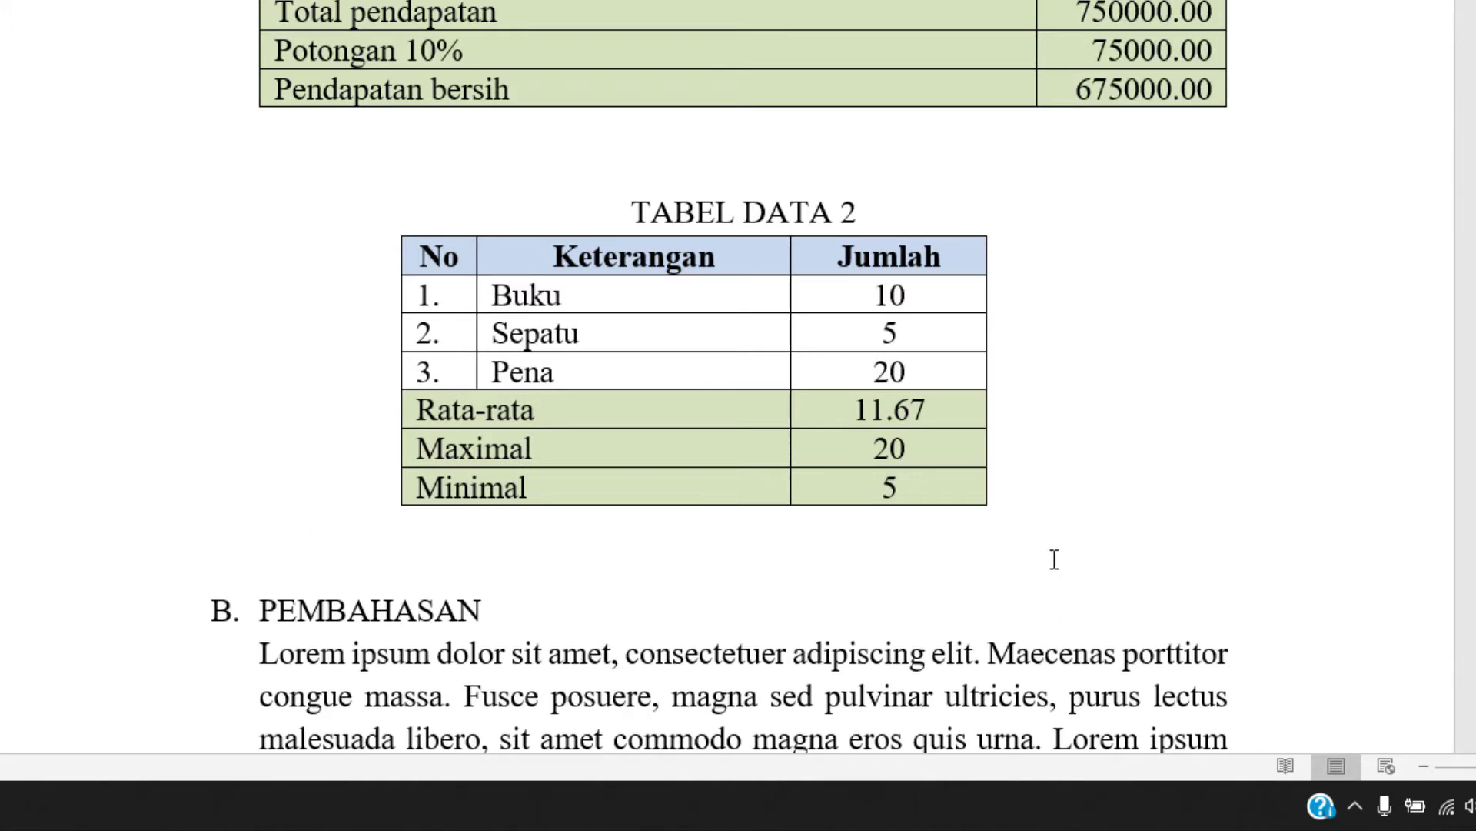
pyautogui.hotkey('ctrl', 'v')
# Delete one blank line above the TABEL DATA 2 caption and the blank line above the TABEL DATA 1 caption.
pyautogui.scroll(10, 827, 428)
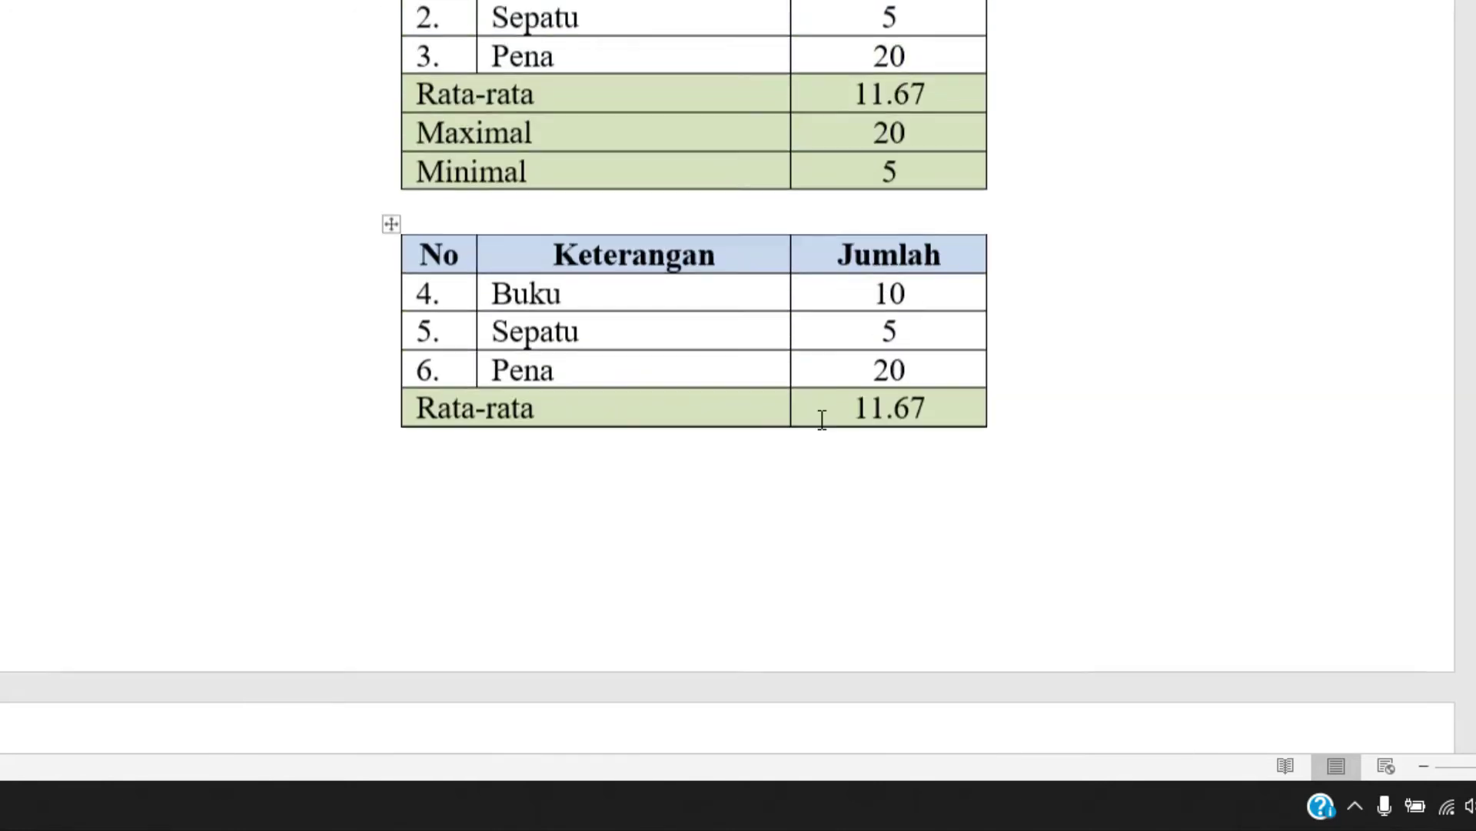
pyautogui.click(670, 231)
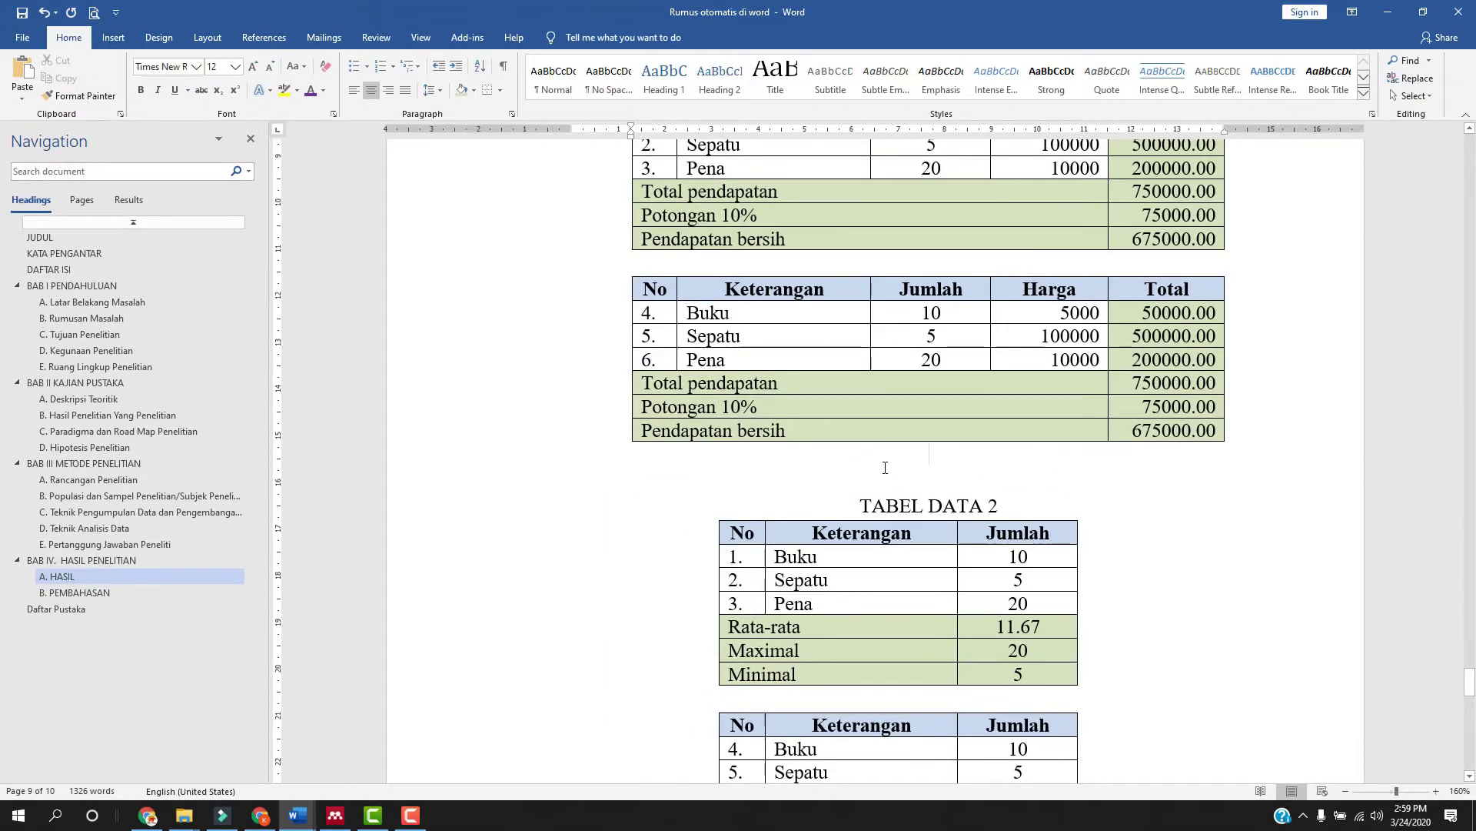
pyautogui.press('Delete')
pyautogui.scroll(-5, 878, 544)
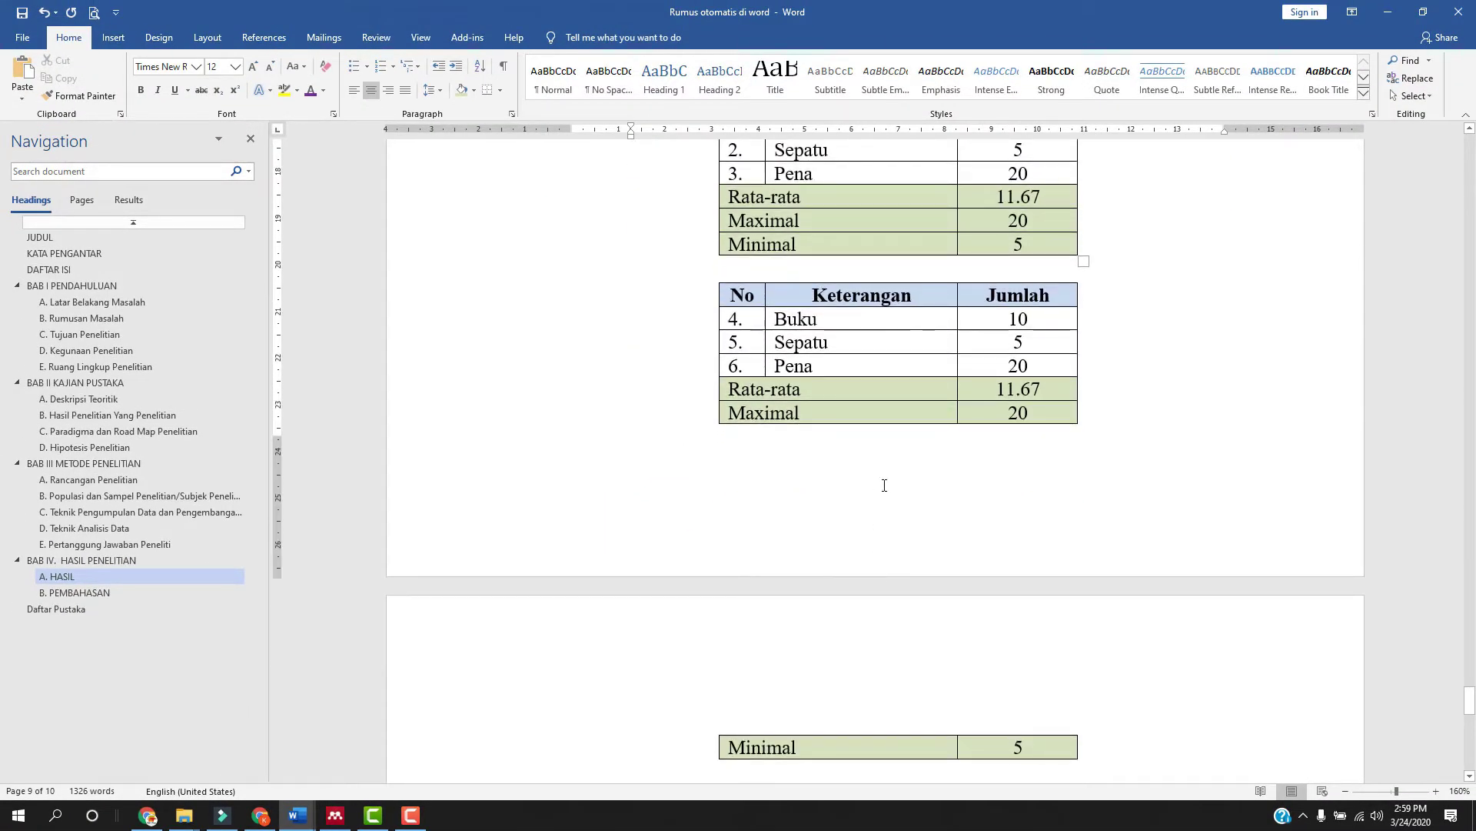
pyautogui.scroll(10, 880, 490)
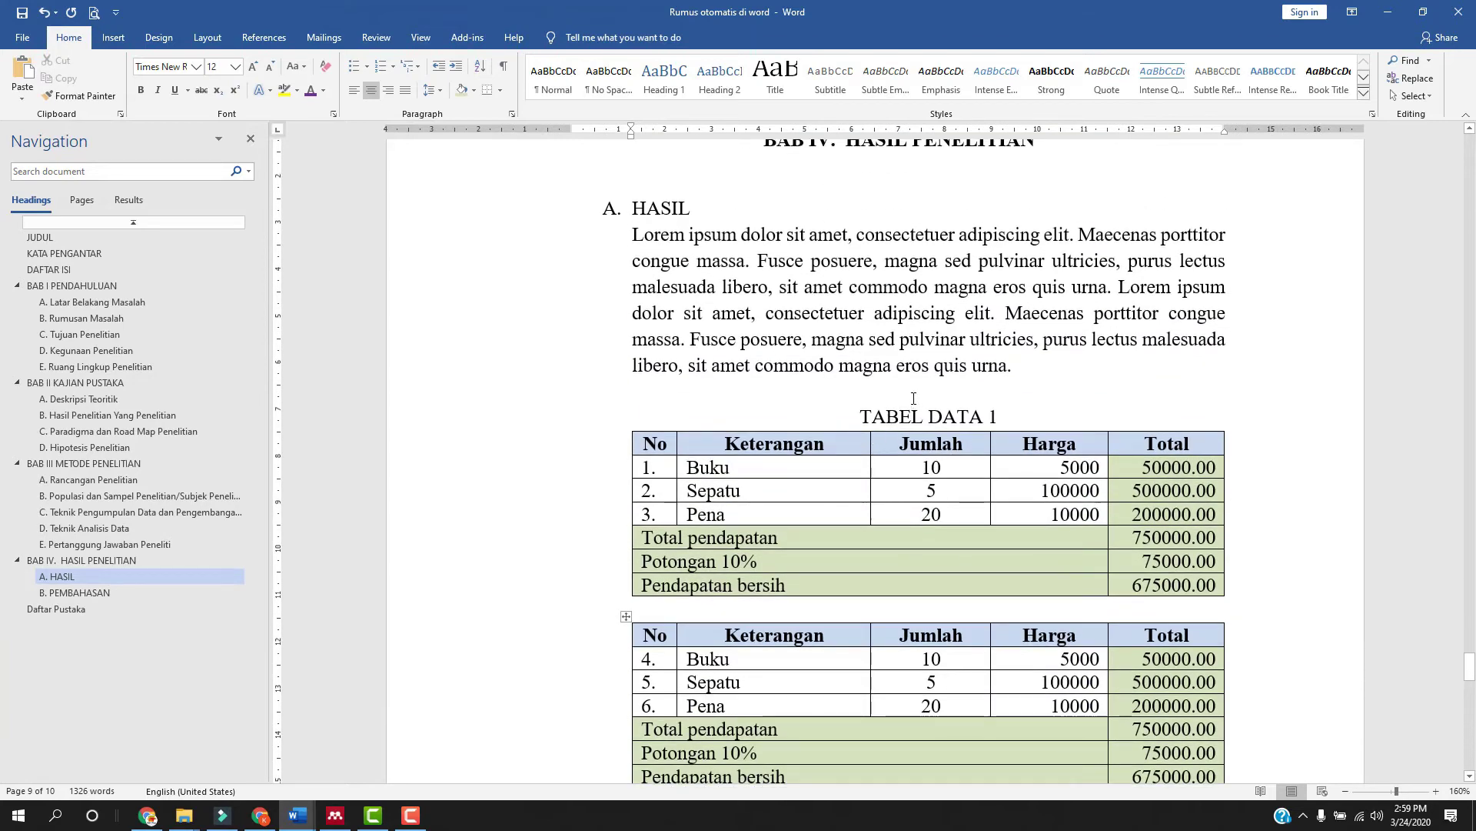
pyautogui.click(911, 402)
pyautogui.press('Delete')
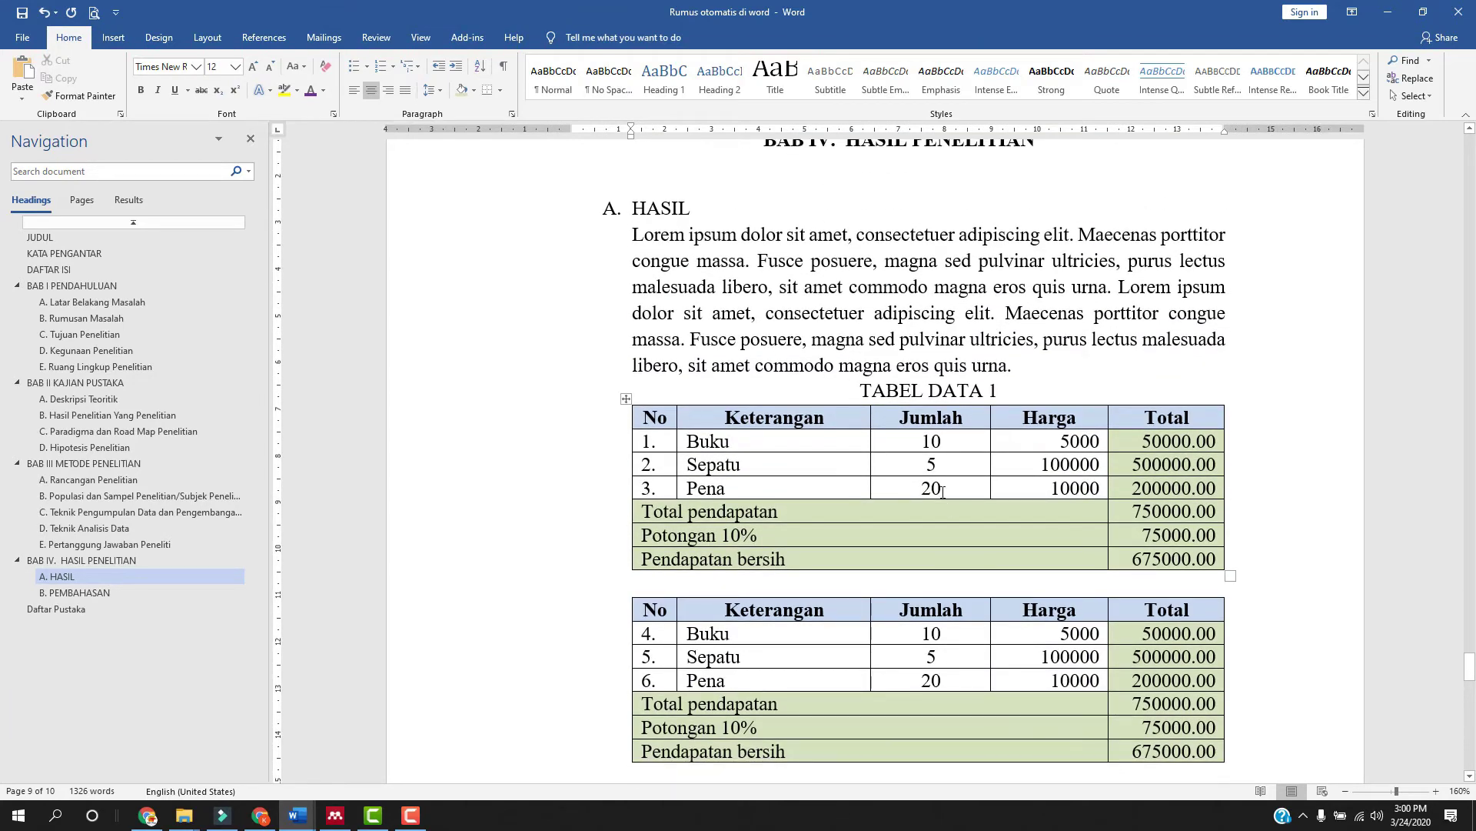
# Clear the Rata-rata, Maximal and Minimal values in the Jumlah column of the copied TABEL DATA 2 table.
pyautogui.scroll(-5, 951, 509)
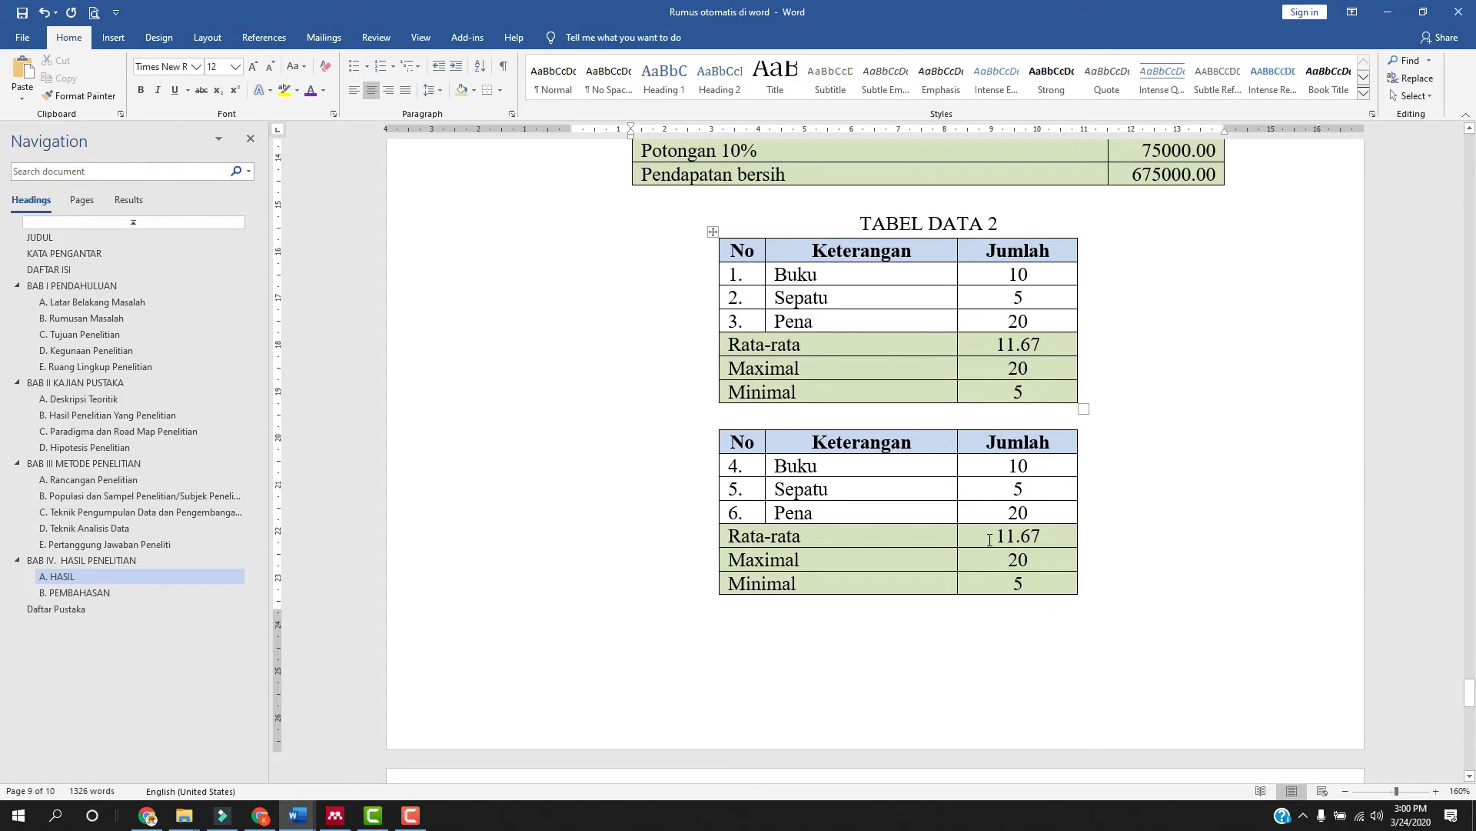
pyautogui.moveTo(999, 536); pyautogui.dragTo(1040, 576)
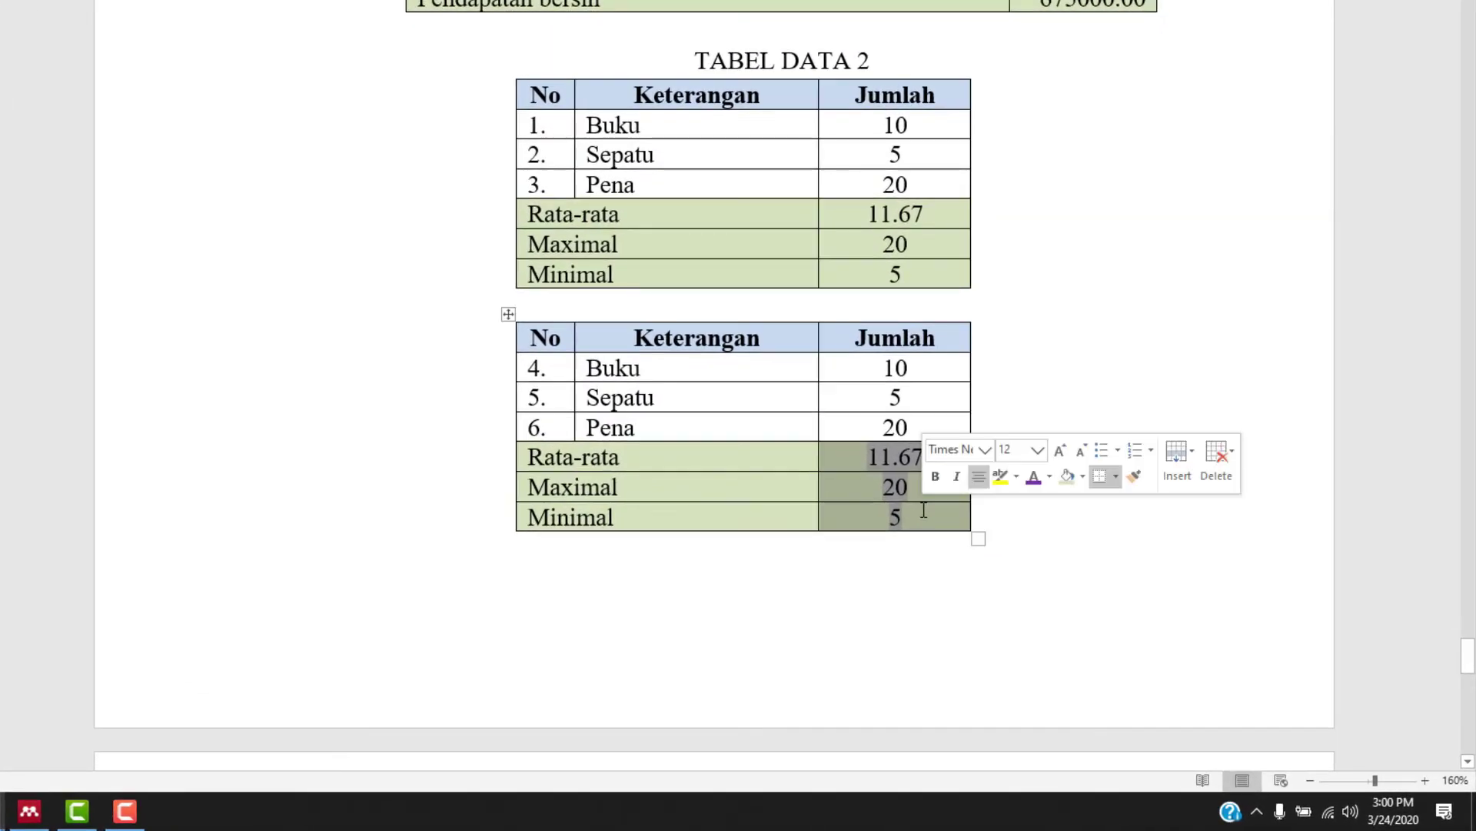
pyautogui.press('Left')
pyautogui.moveTo(866, 457); pyautogui.dragTo(917, 522)
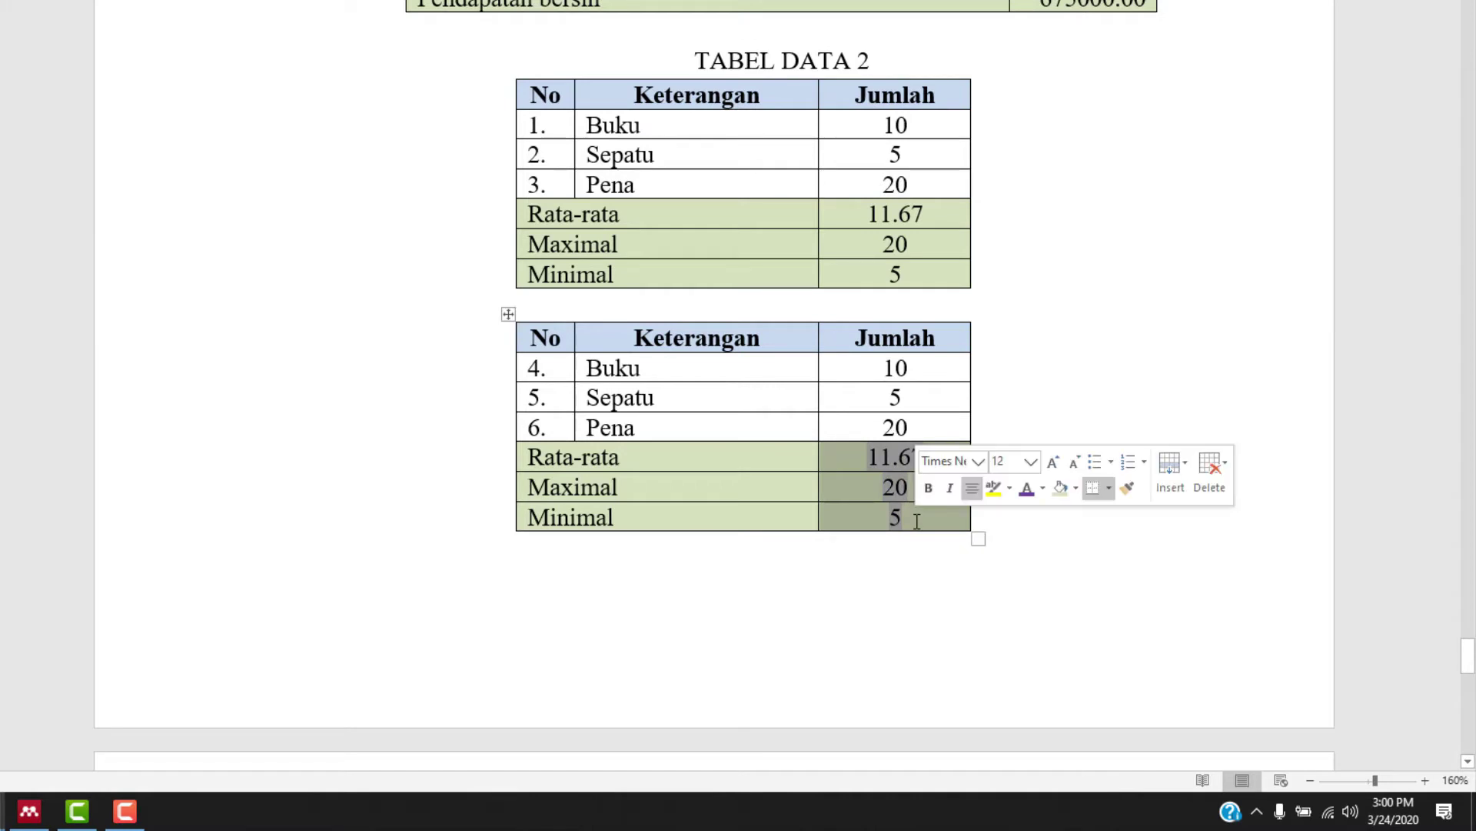
pyautogui.press('Delete')
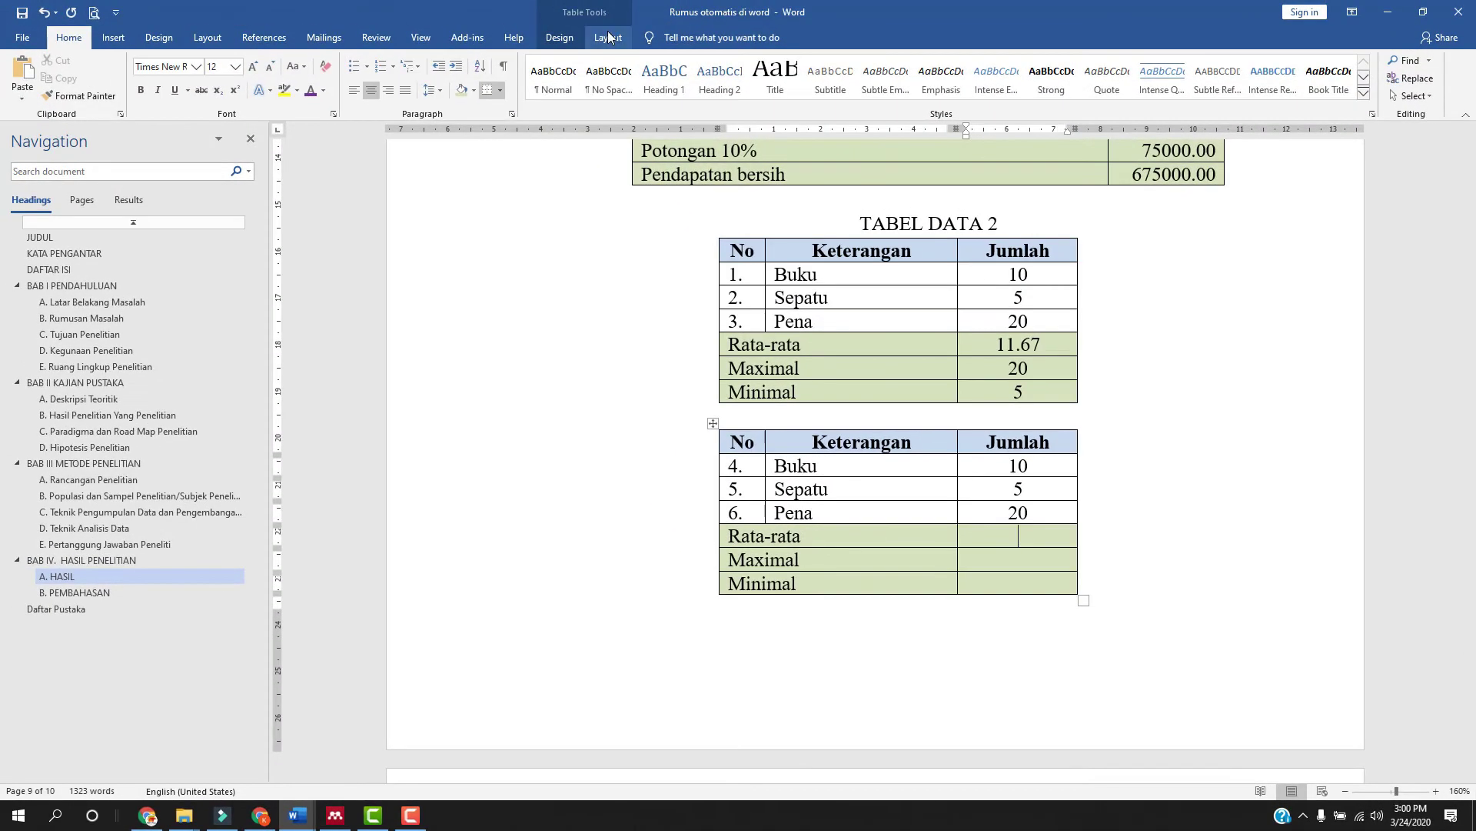
# Start a table formula in the copied TABEL DATA 2 table's Rata-rata cell and clear the suggested formula text.
pyautogui.click(609, 37)
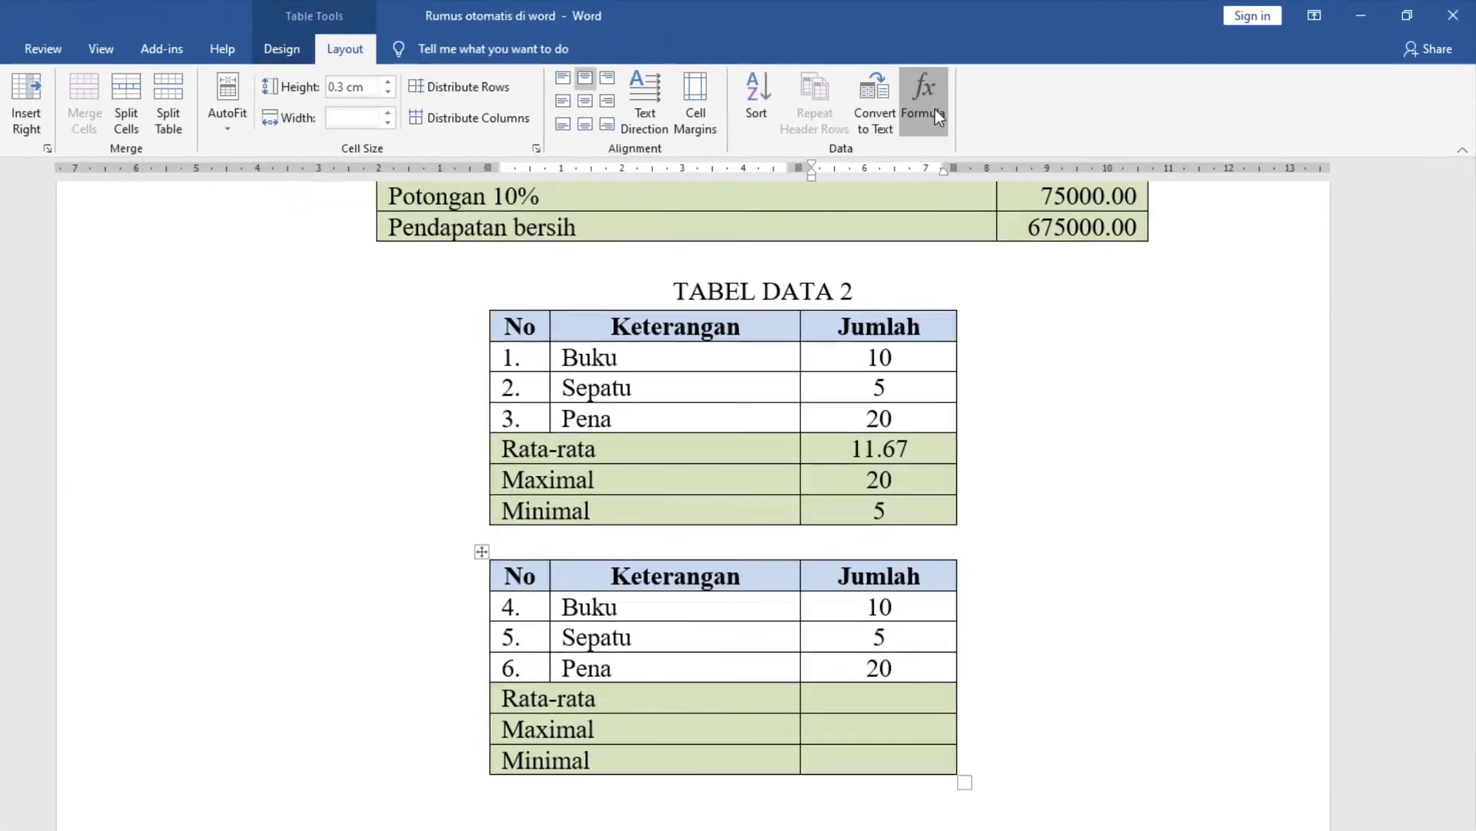
pyautogui.click(1046, 77)
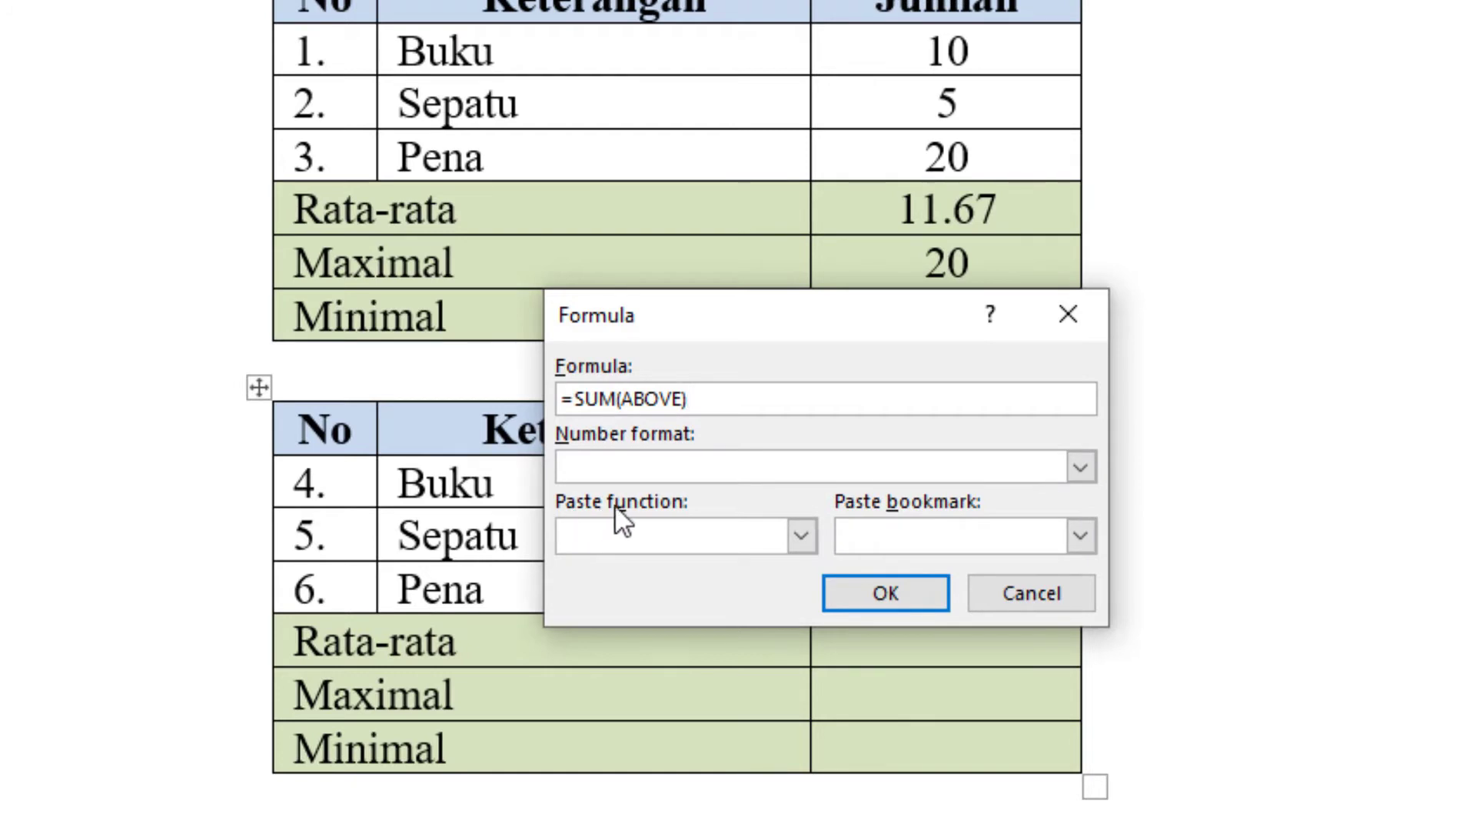
pyautogui.click(802, 539)
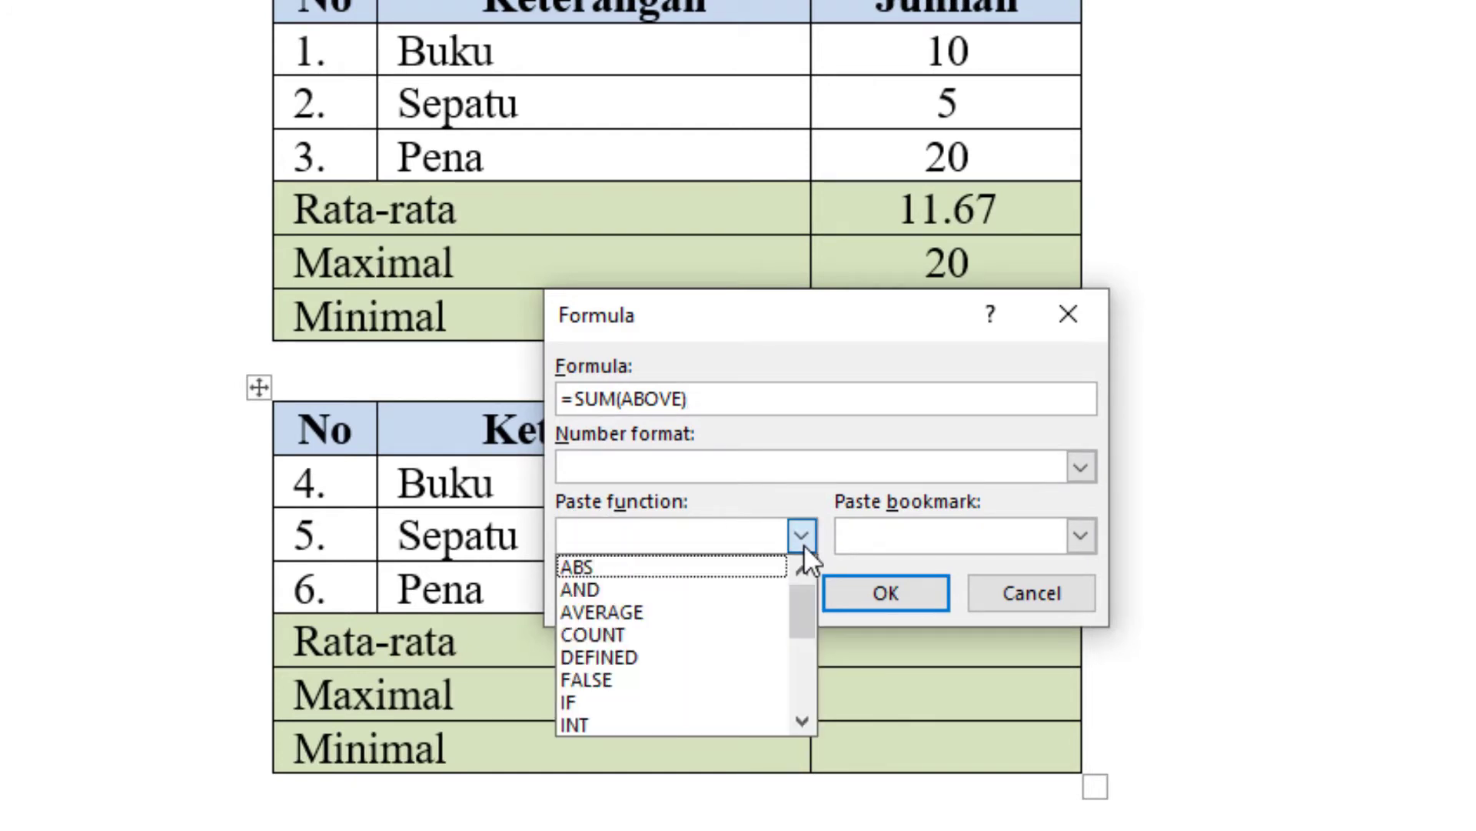
pyautogui.click(639, 612)
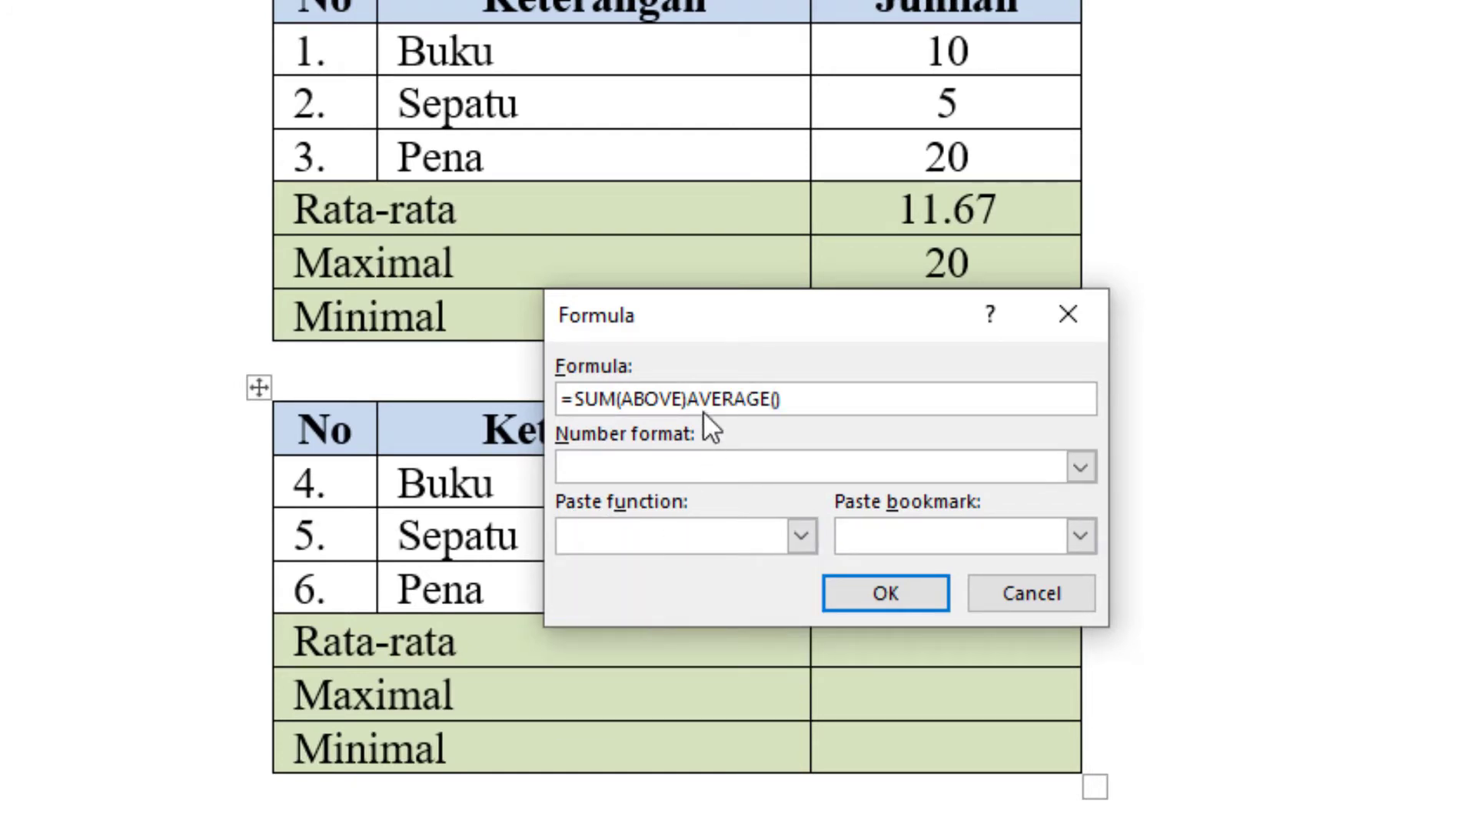
pyautogui.moveTo(781, 398); pyautogui.dragTo(438, 412)
pyautogui.press('BackSpace')
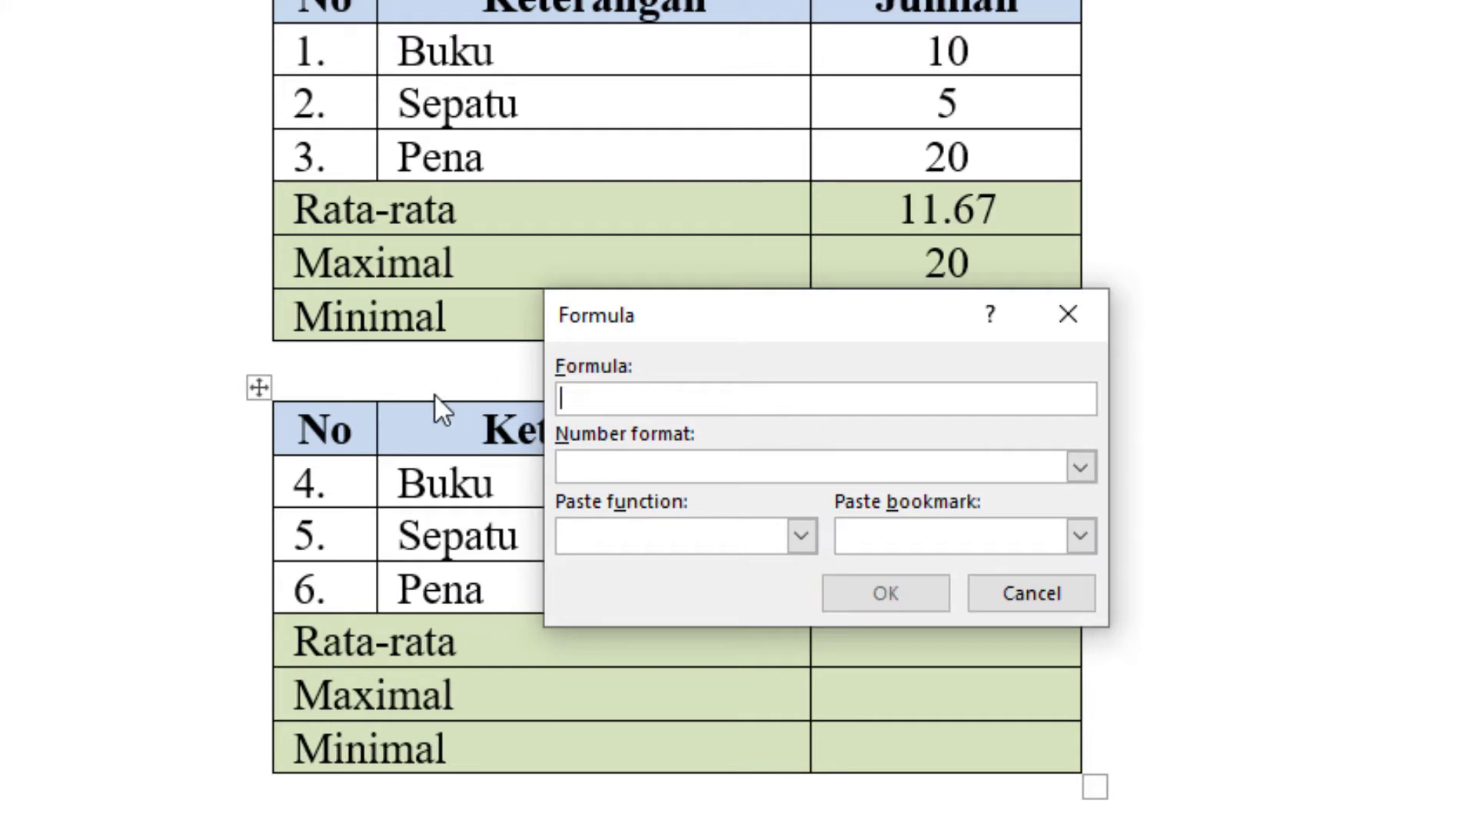
# Enter =AVERAGE(ABOVE) as the formula for the Rata-rata cell, using the built-in AVERAGE function.
pyautogui.click(801, 536)
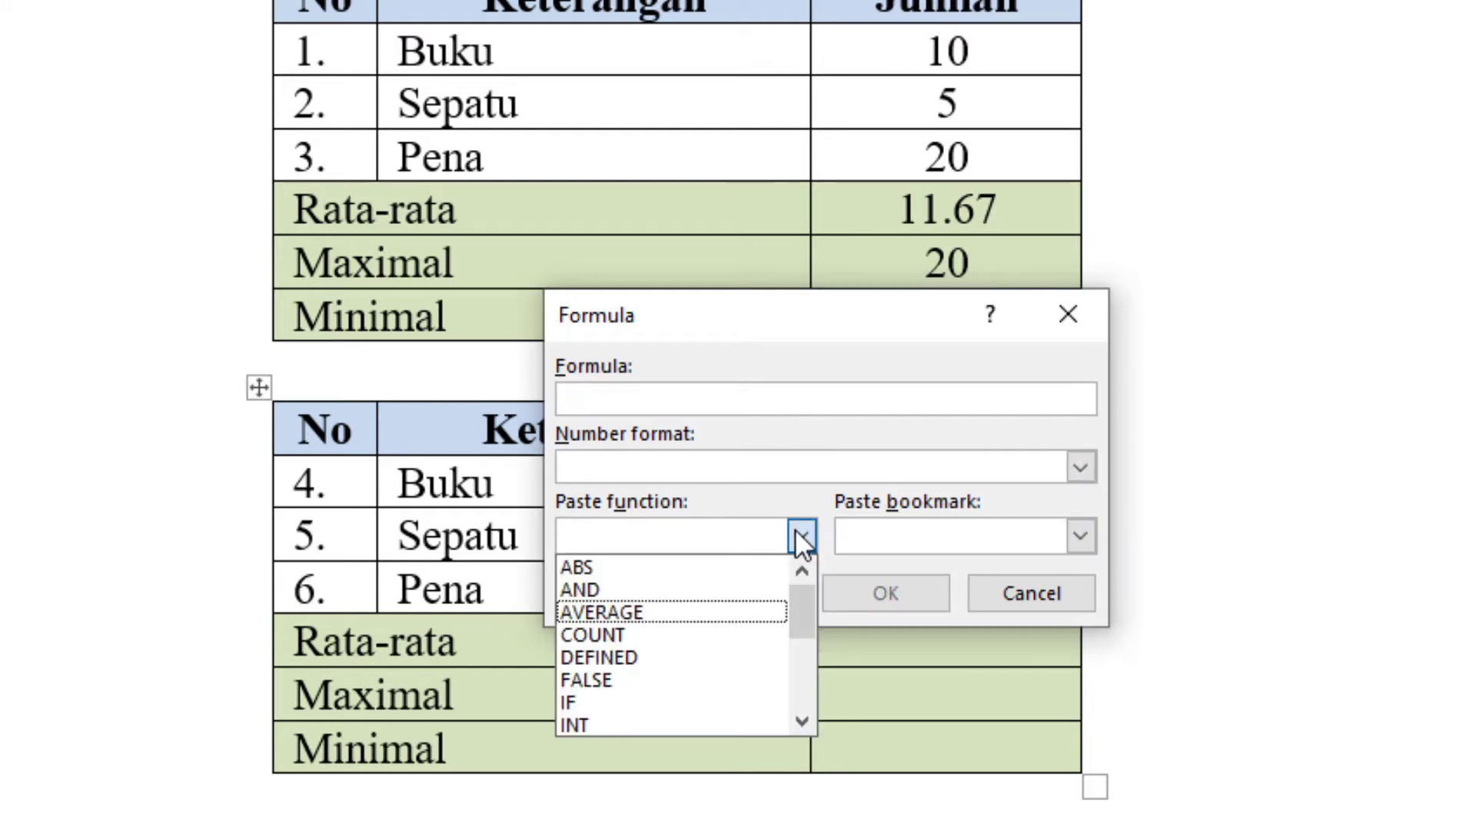
pyautogui.click(657, 620)
pyautogui.click(569, 401)
pyautogui.write('=AVERAGE(')
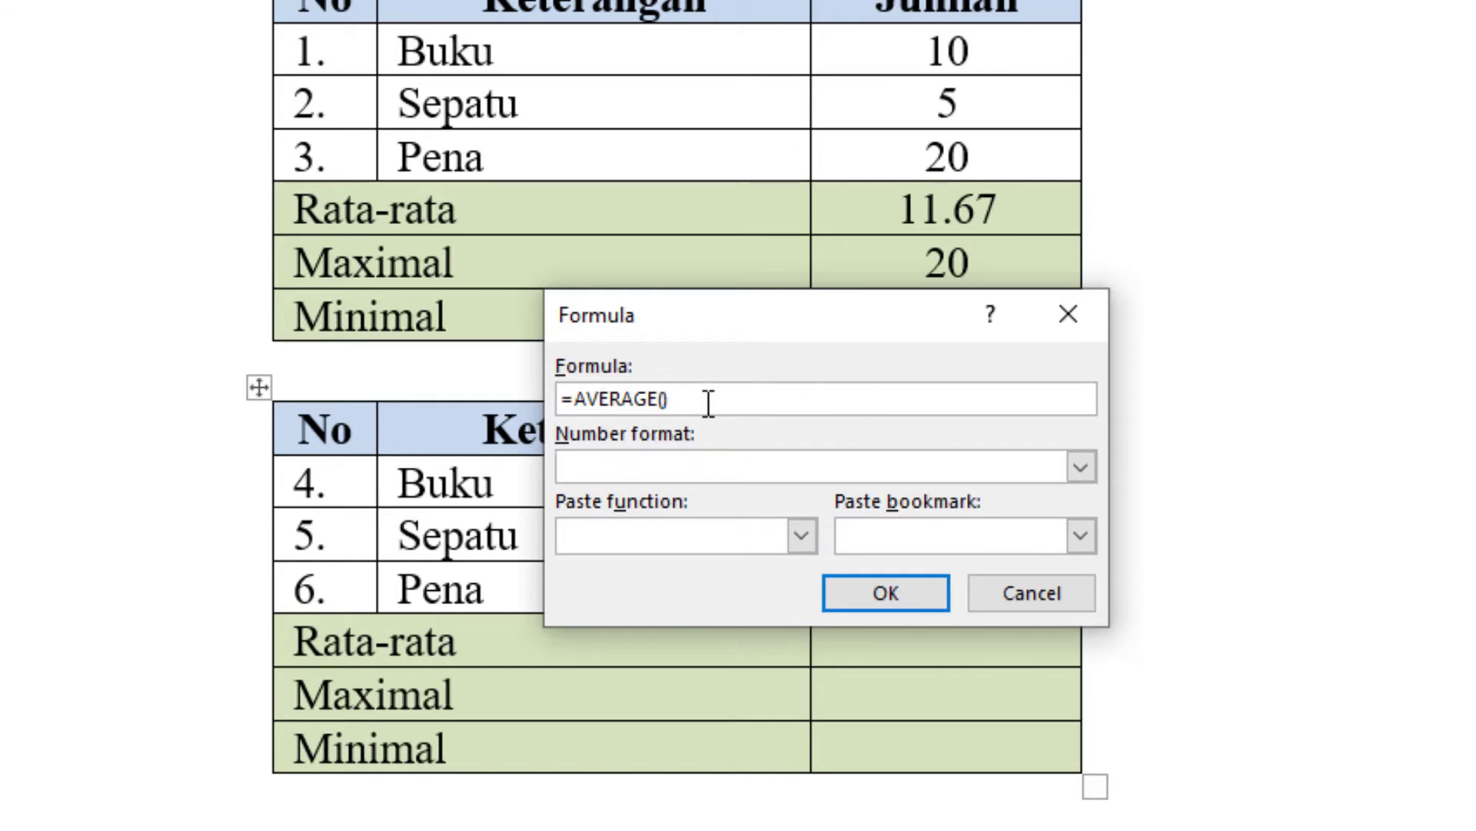
pyautogui.moveTo(767, 325); pyautogui.dragTo(1042, 568)
pyautogui.click(942, 624)
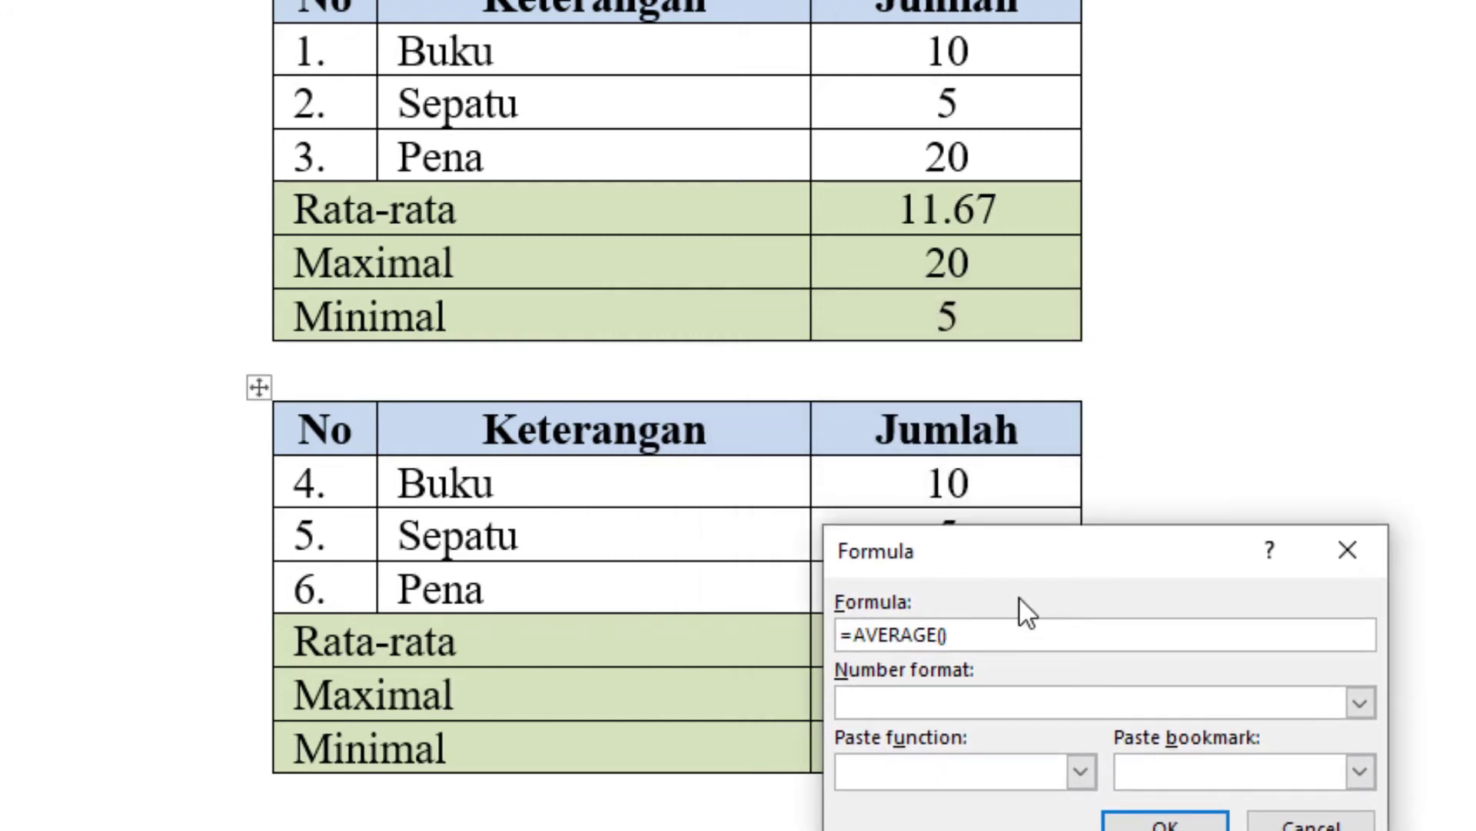
pyautogui.write('ABOVE')
# Set the Rata-rata formula's number format to 0.00 and insert it into the cell.
pyautogui.moveTo(1127, 552); pyautogui.dragTo(214, 251)
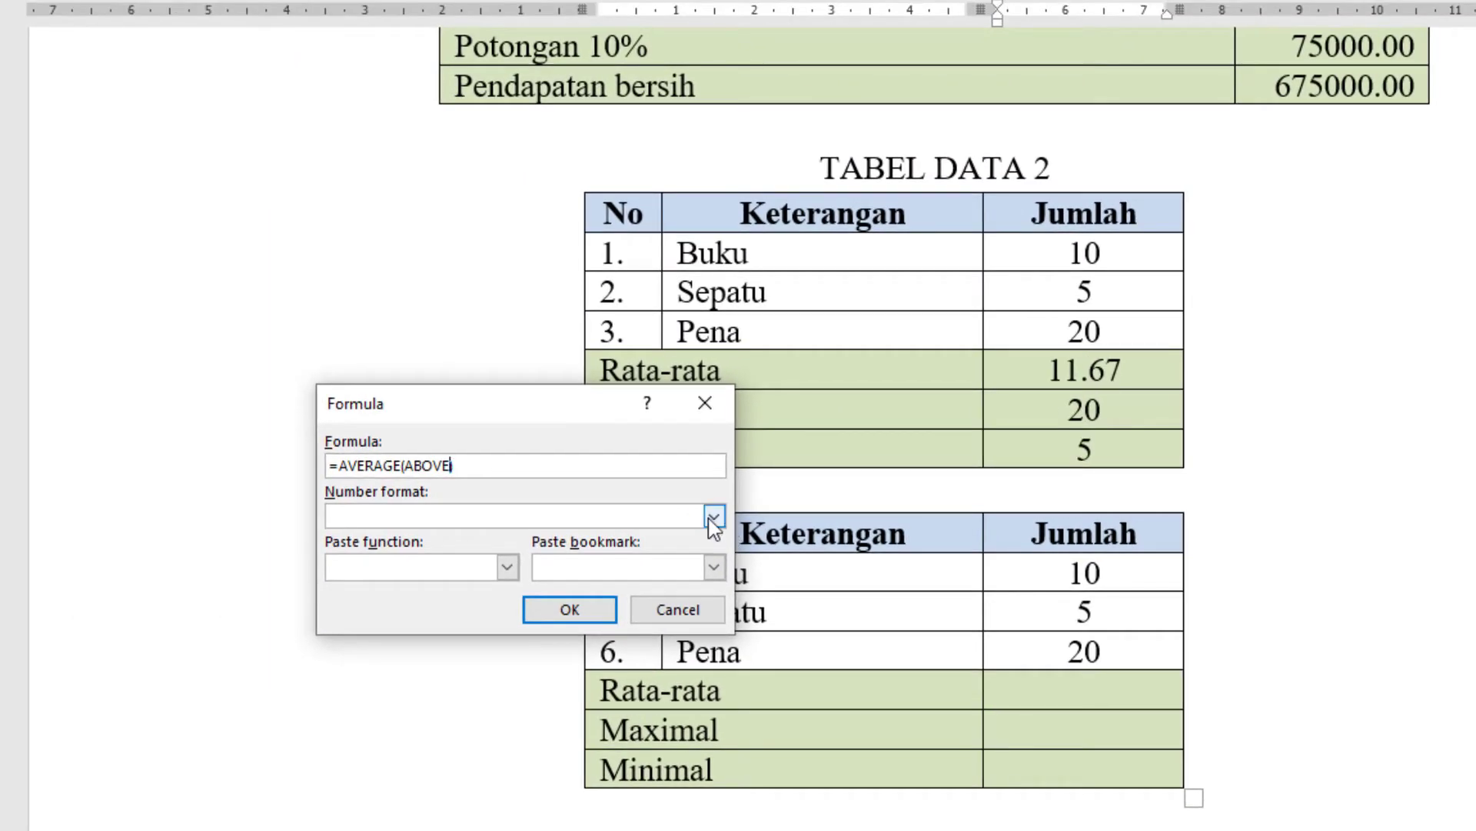
pyautogui.click(709, 515)
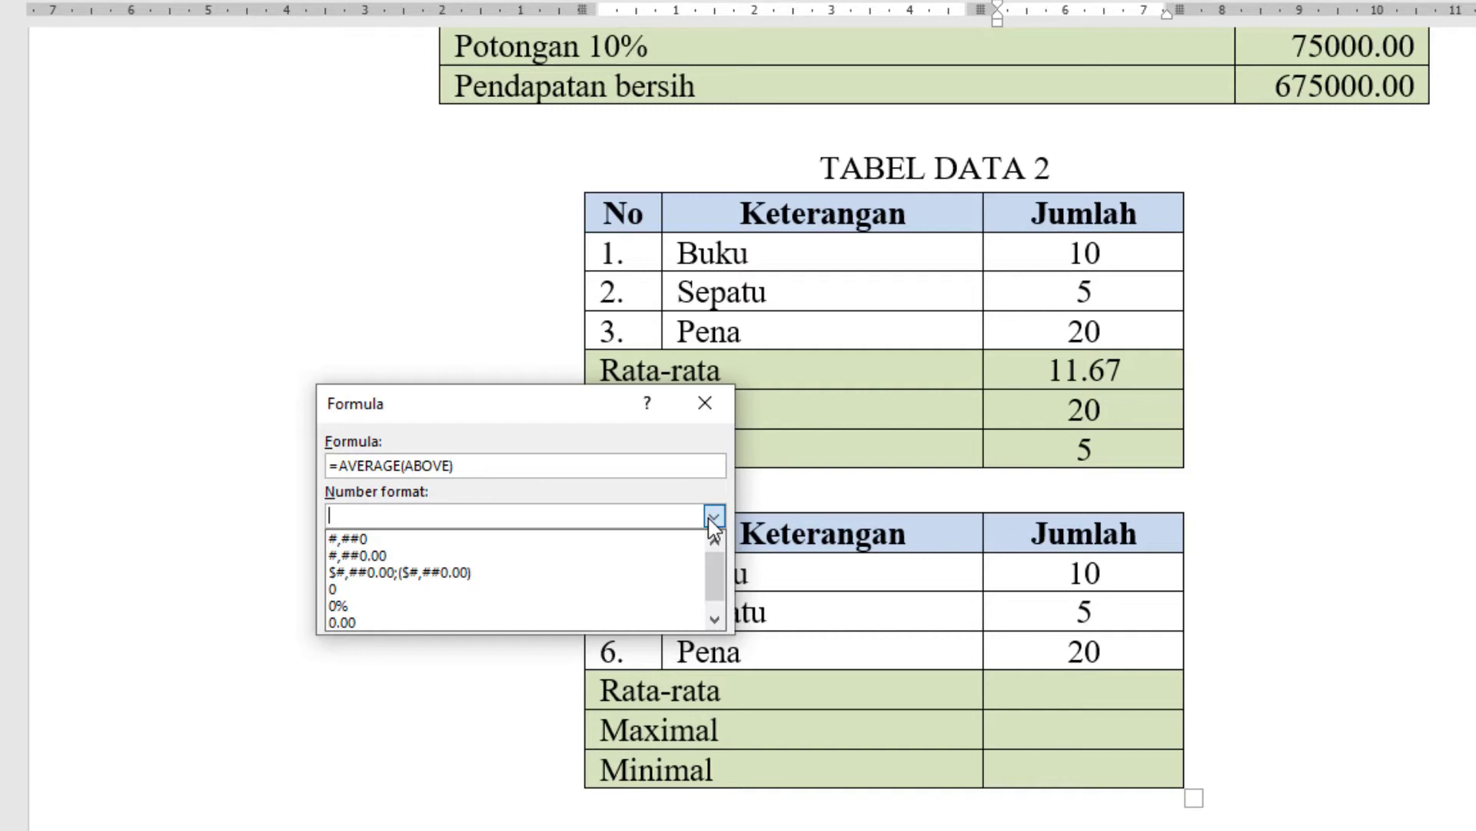
pyautogui.click(370, 619)
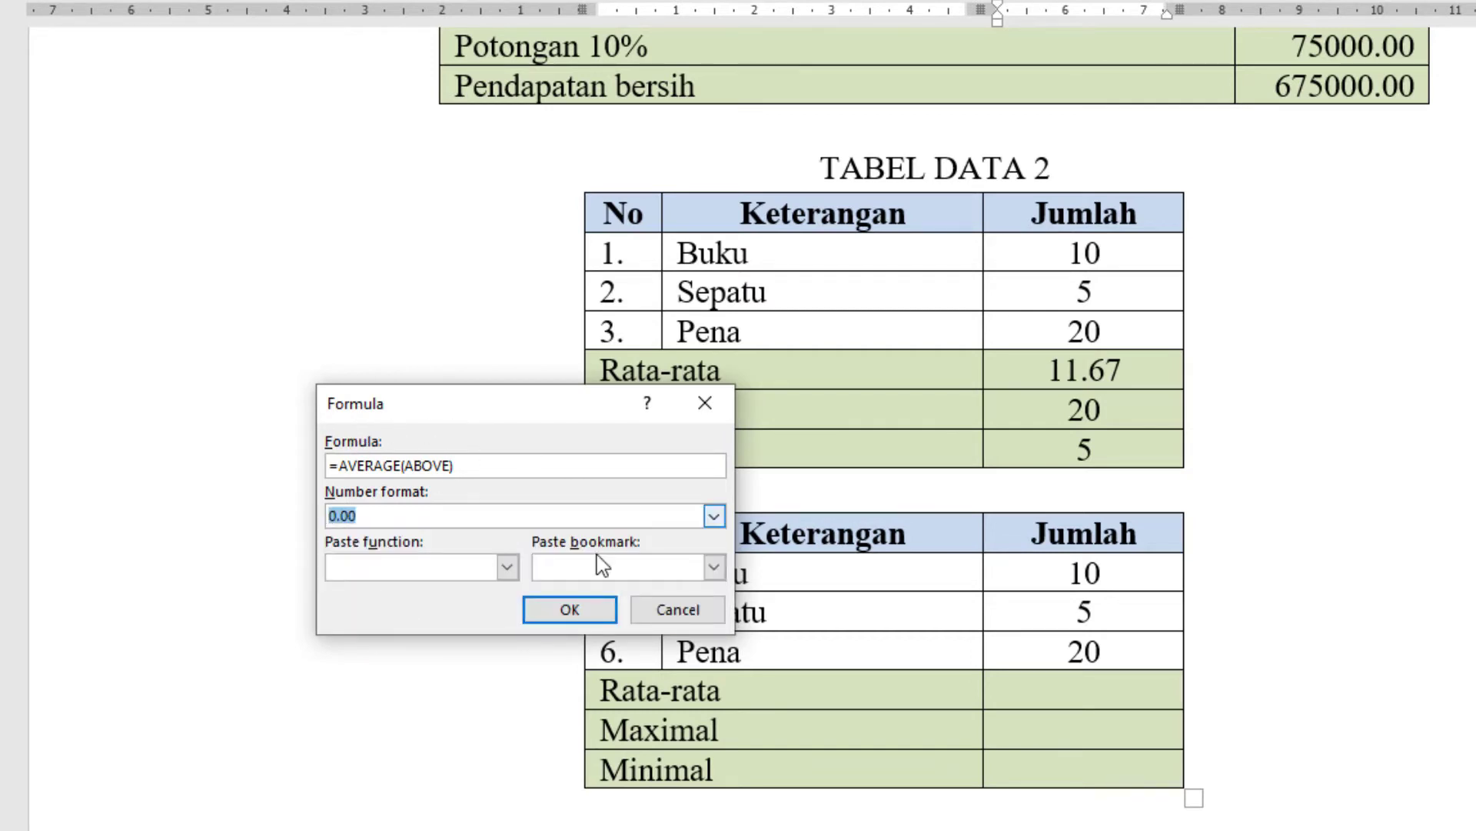
pyautogui.click(578, 611)
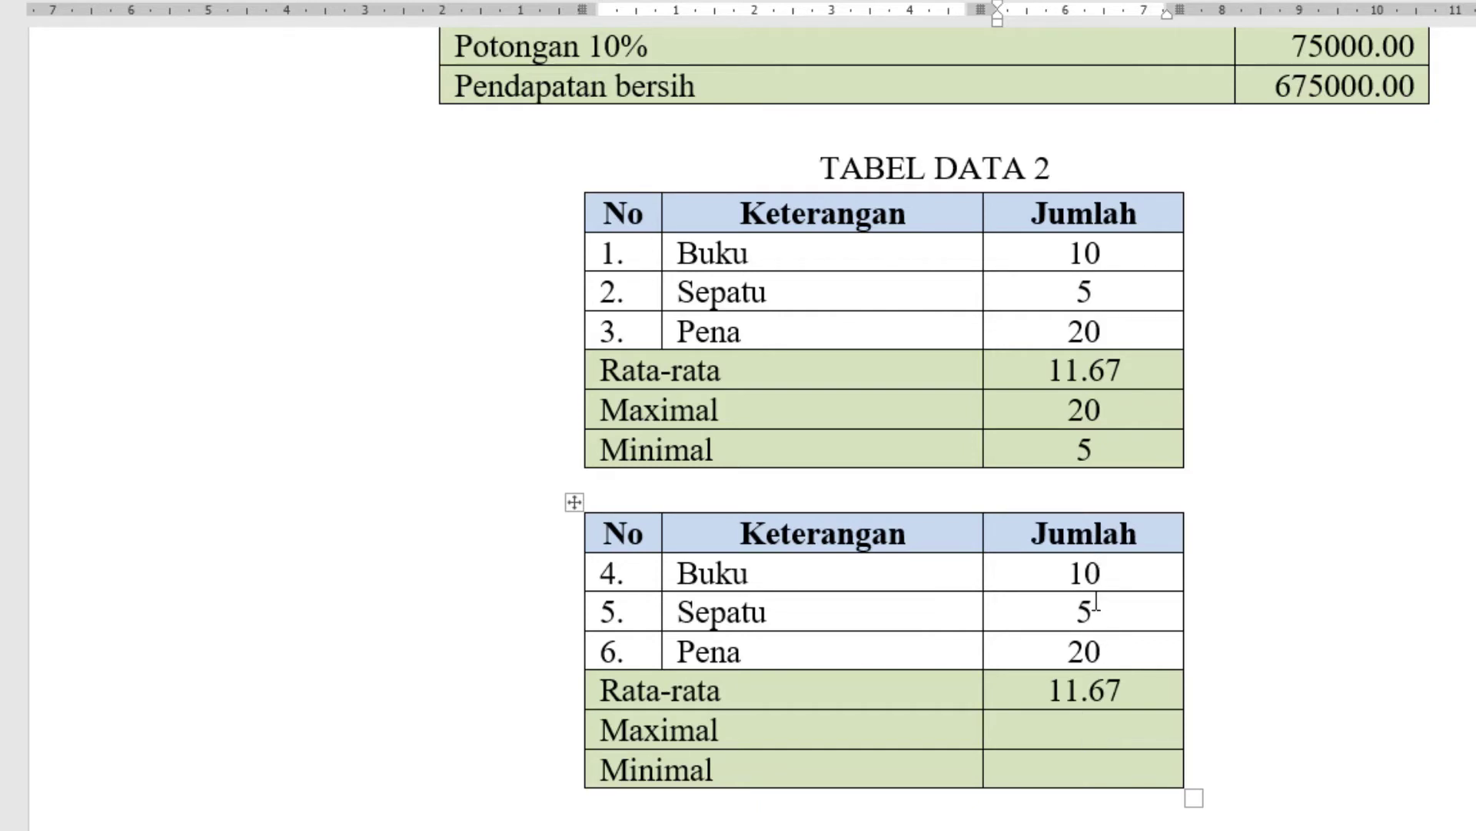
# Try to insert the formula =MAX() with number format 0 in the copied table's Maximal cell, and undo the insertion.
pyautogui.click(1117, 651)
pyautogui.click(1094, 732)
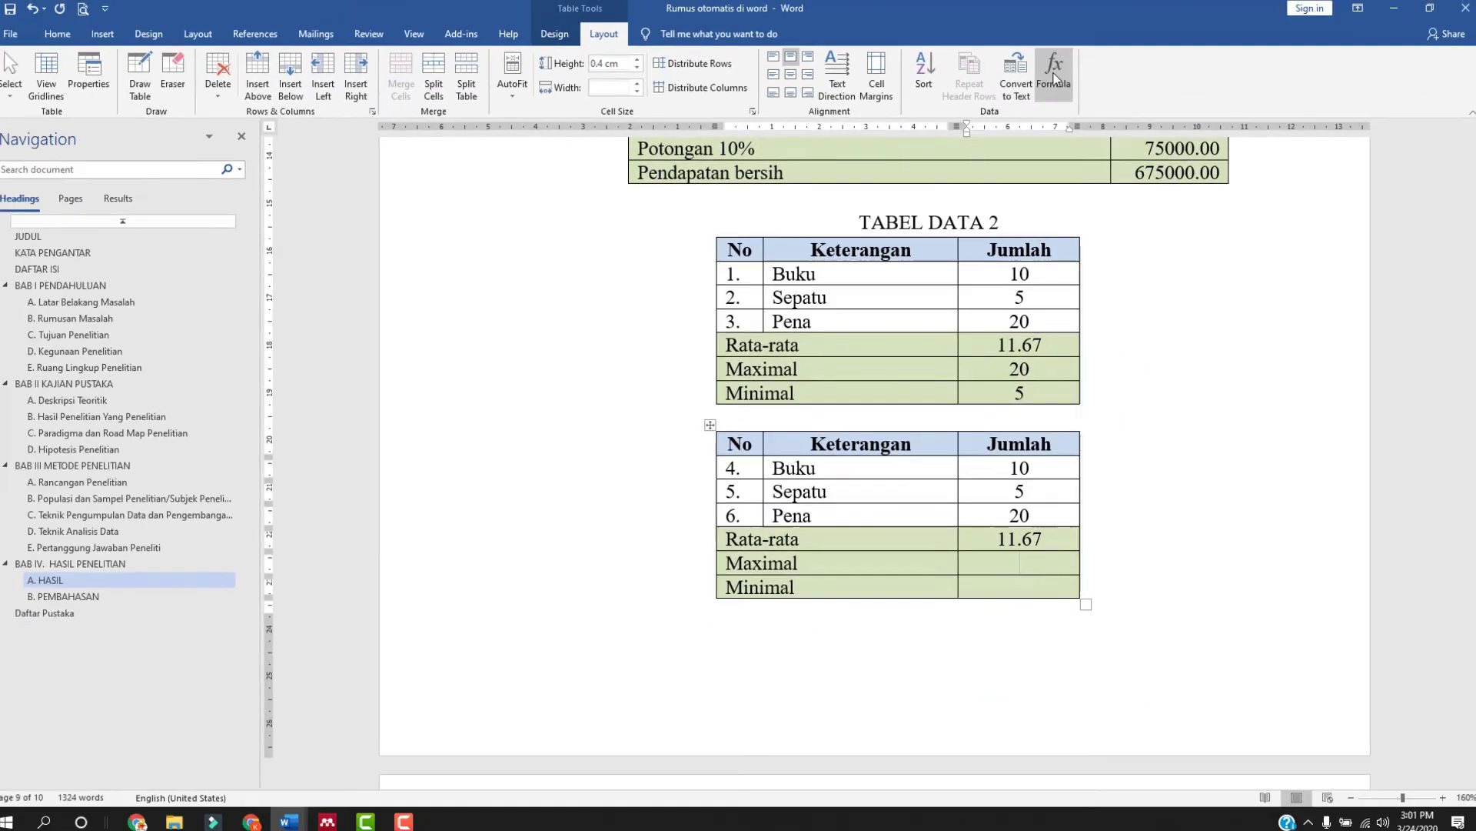
pyautogui.click(1054, 74)
pyautogui.moveTo(545, 106); pyautogui.dragTo(458, 100)
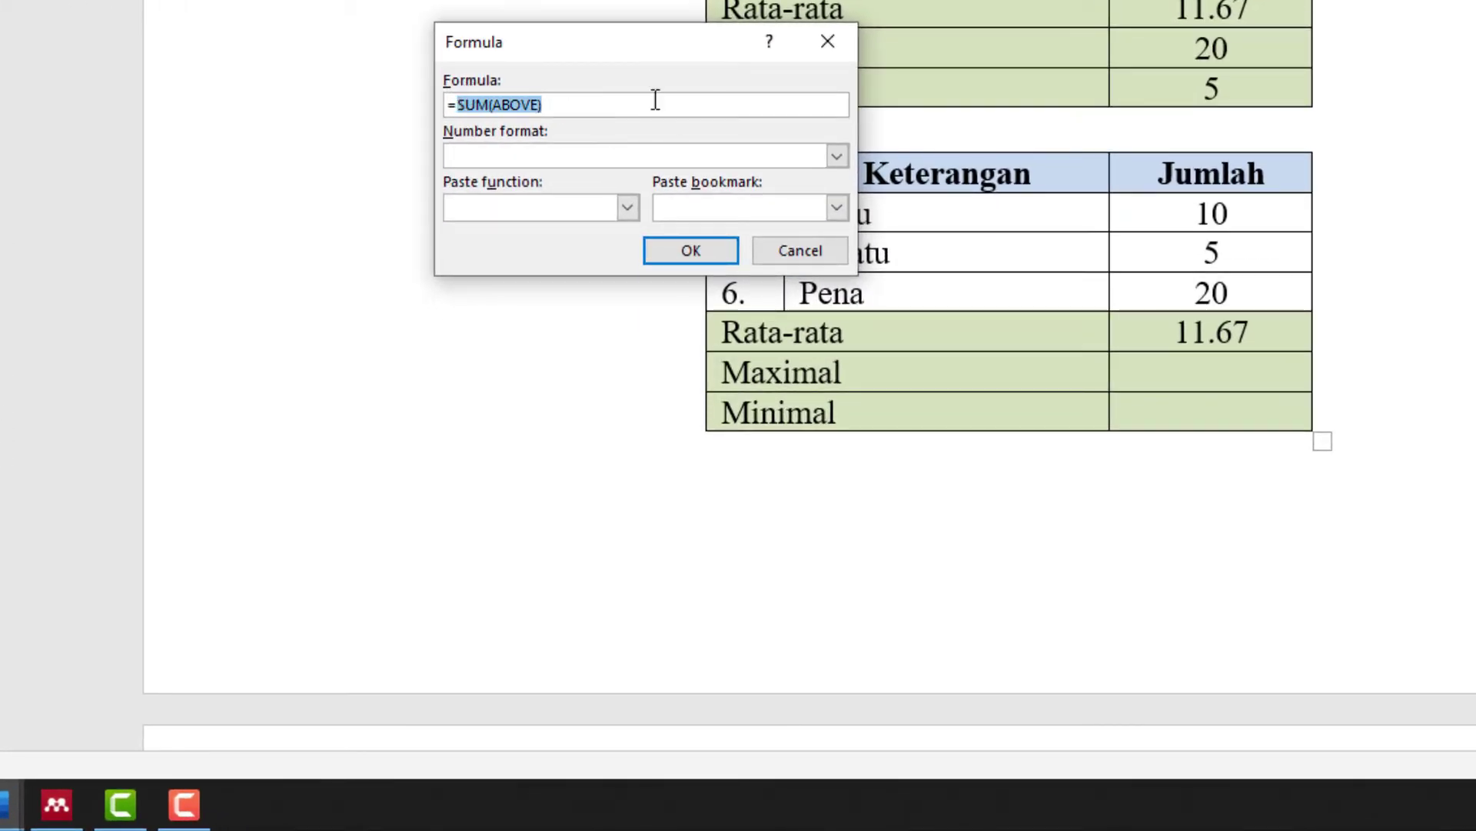
pyautogui.press('BackSpace')
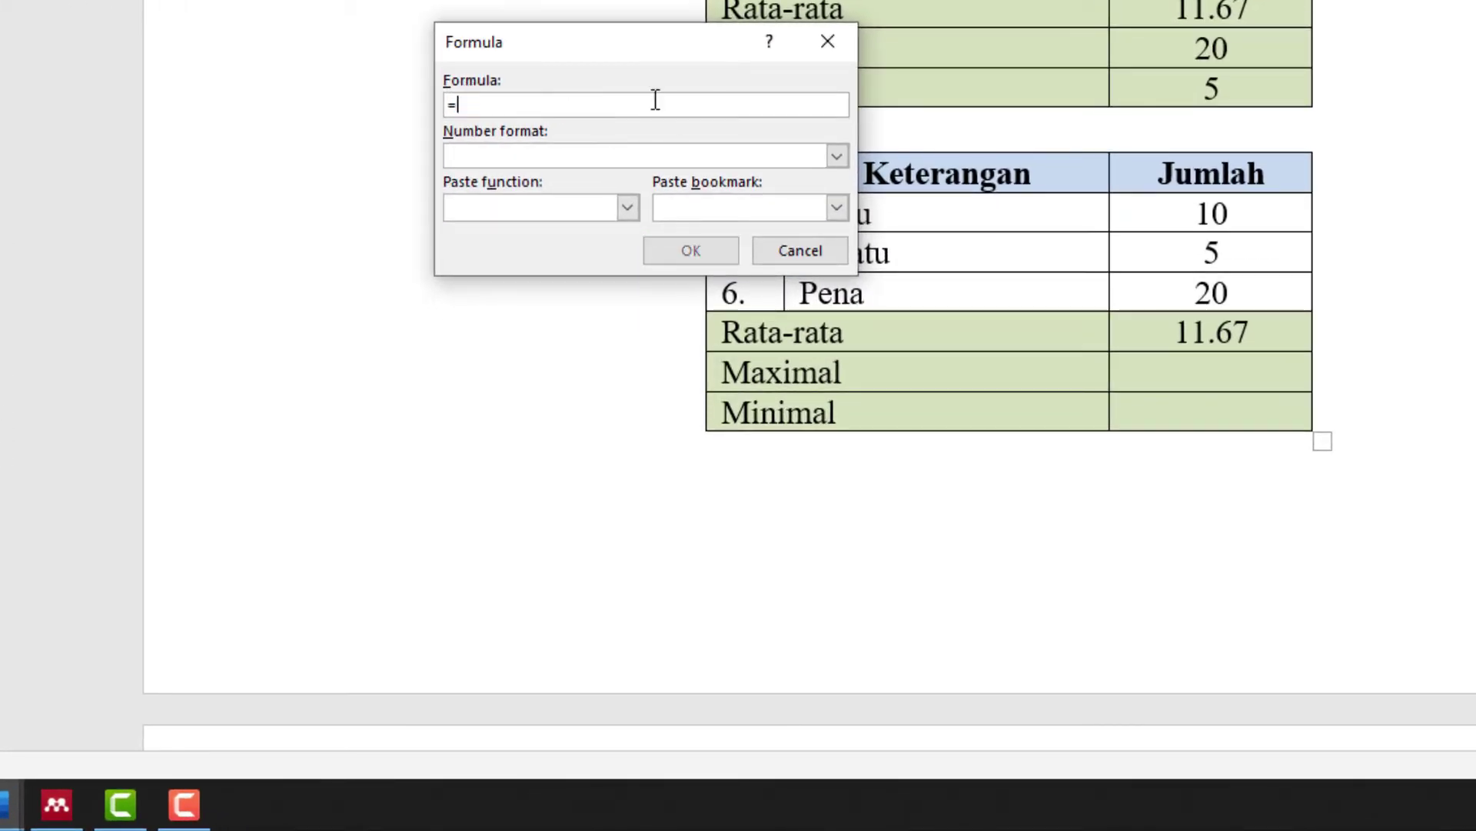
pyautogui.click(836, 156)
pyautogui.click(559, 230)
pyautogui.click(627, 207)
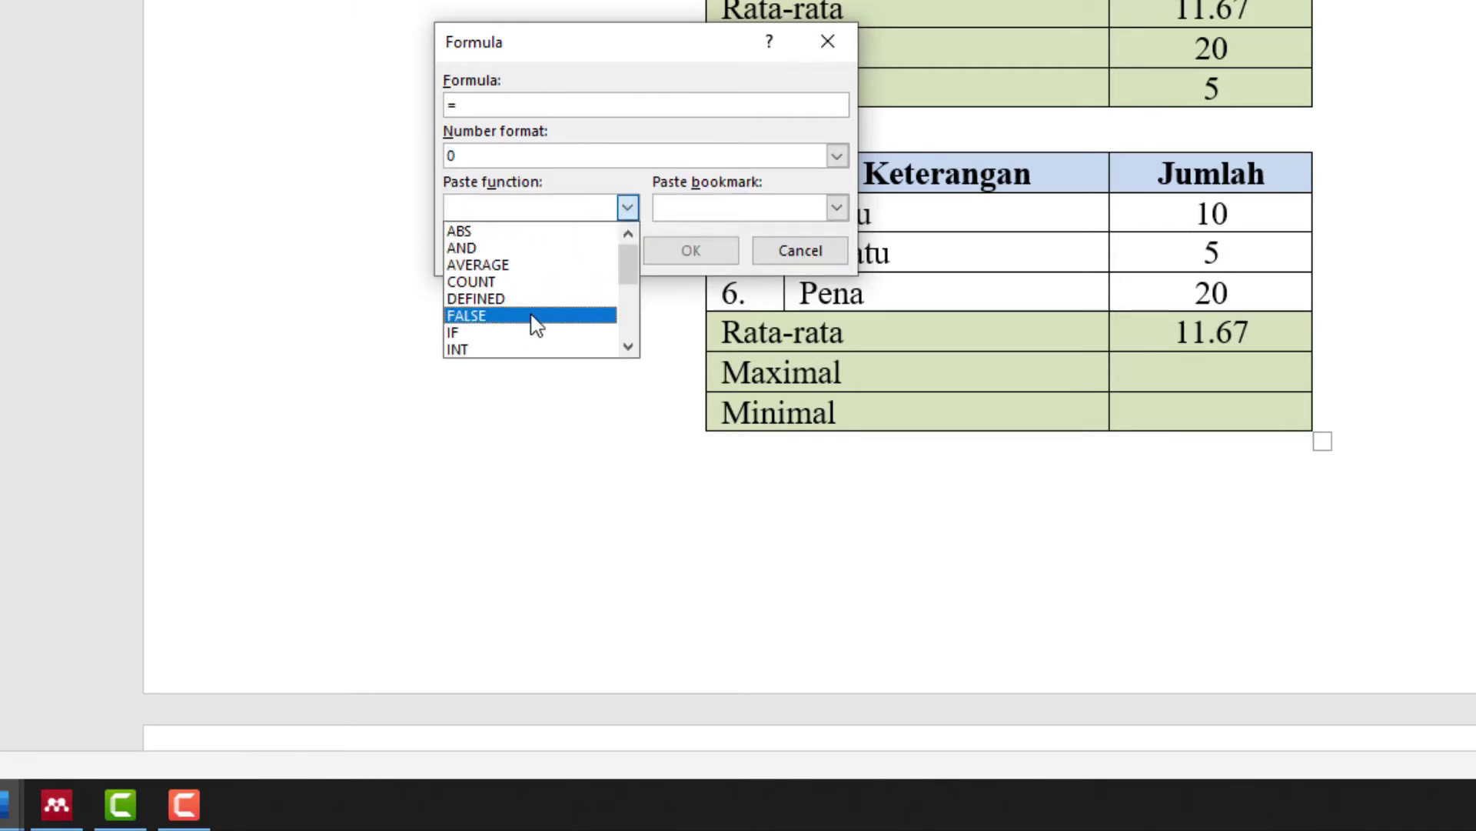
pyautogui.scroll(-1, 530, 320)
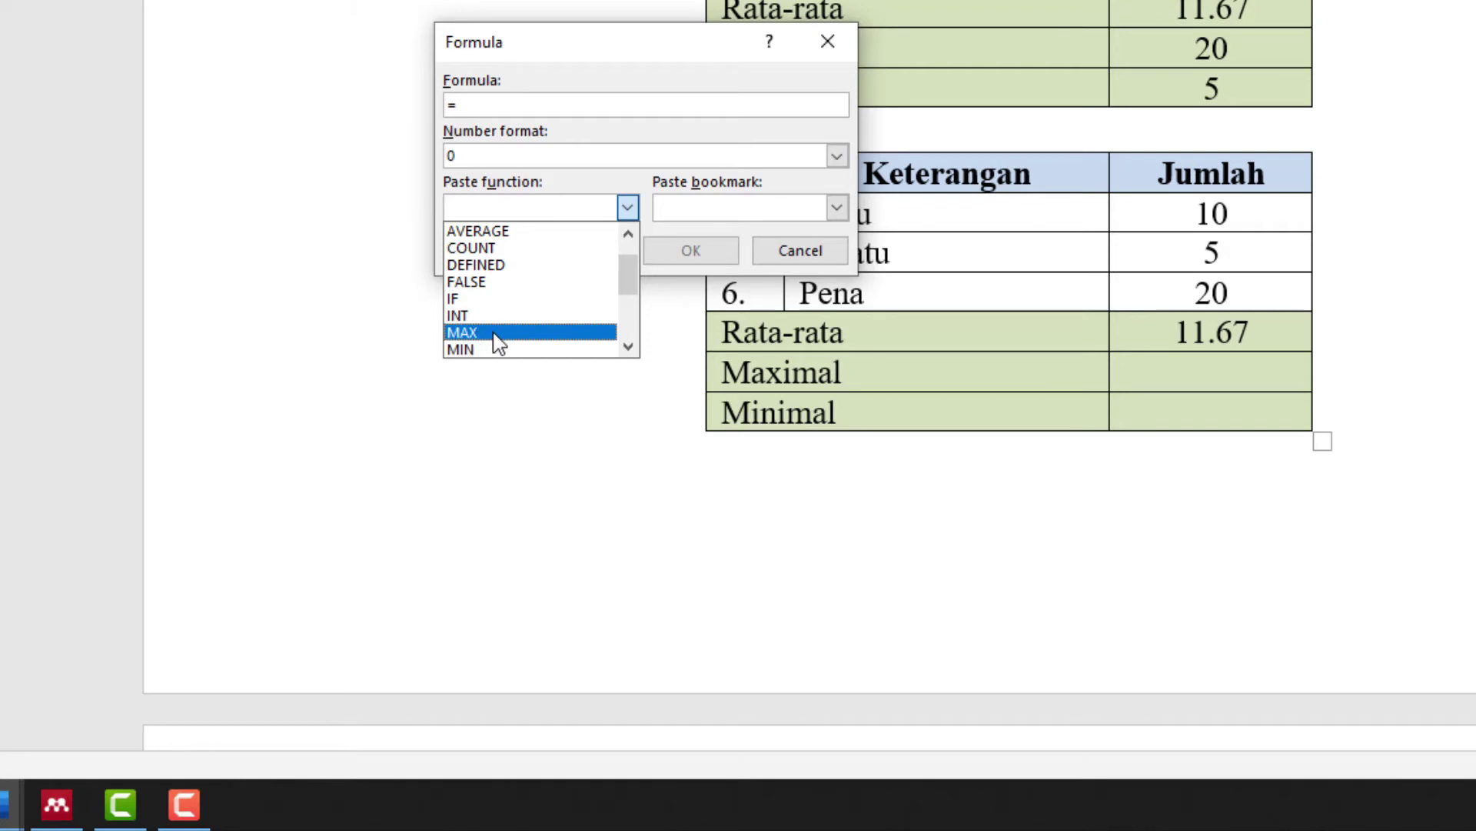
pyautogui.click(494, 334)
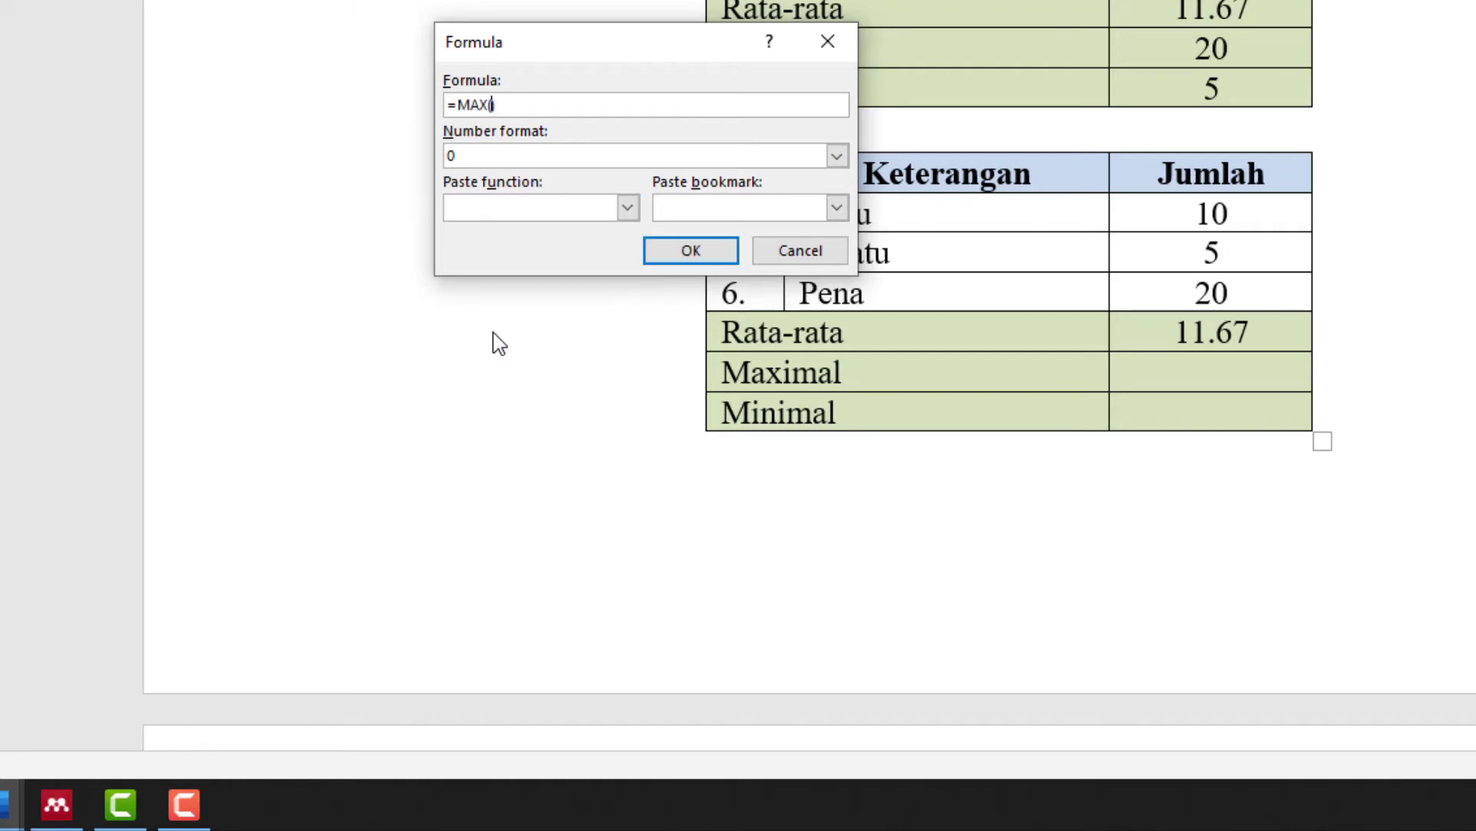
pyautogui.click(698, 259)
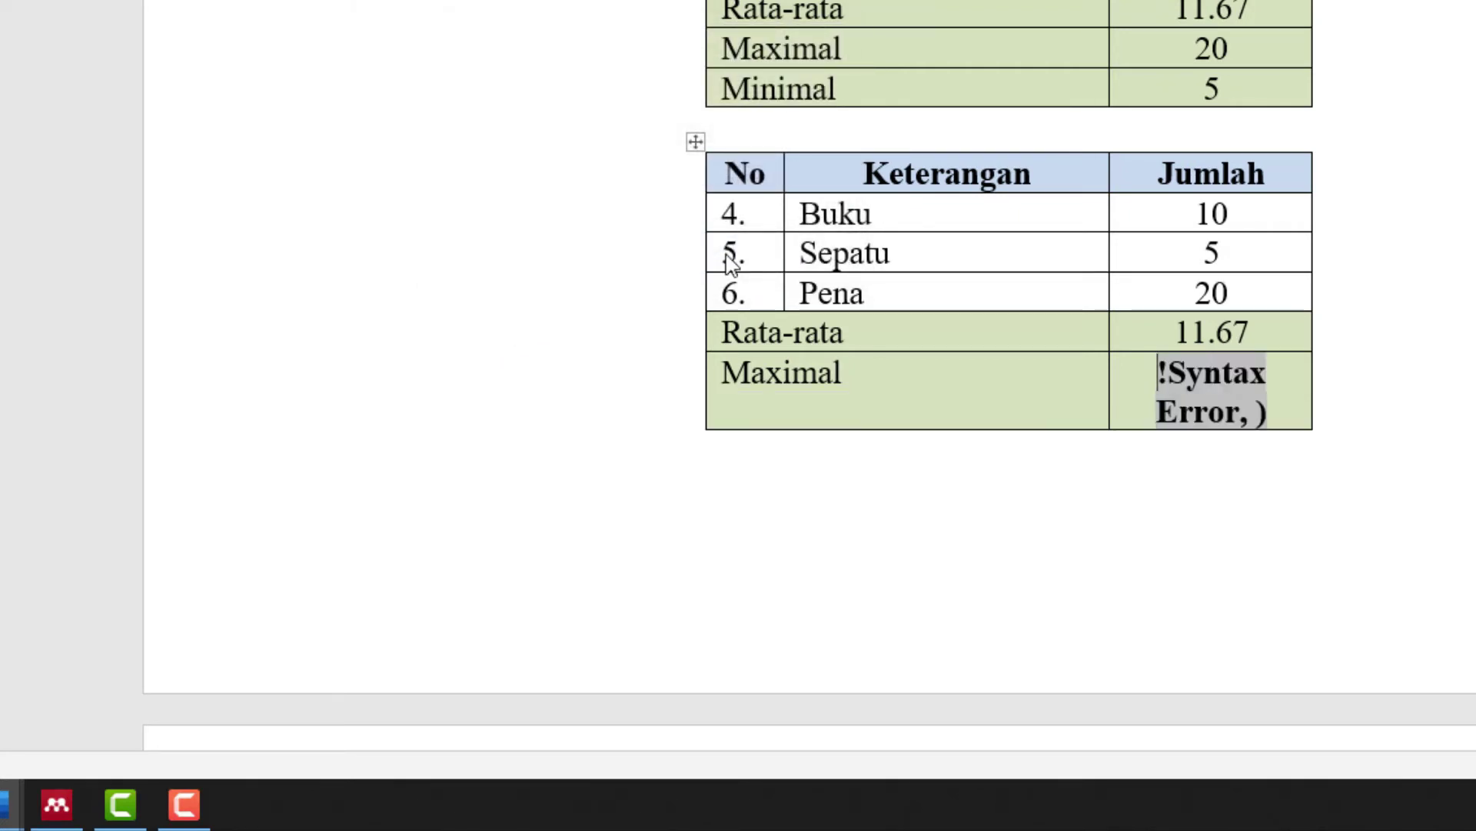
pyautogui.hotkey('ctrl', 'z')
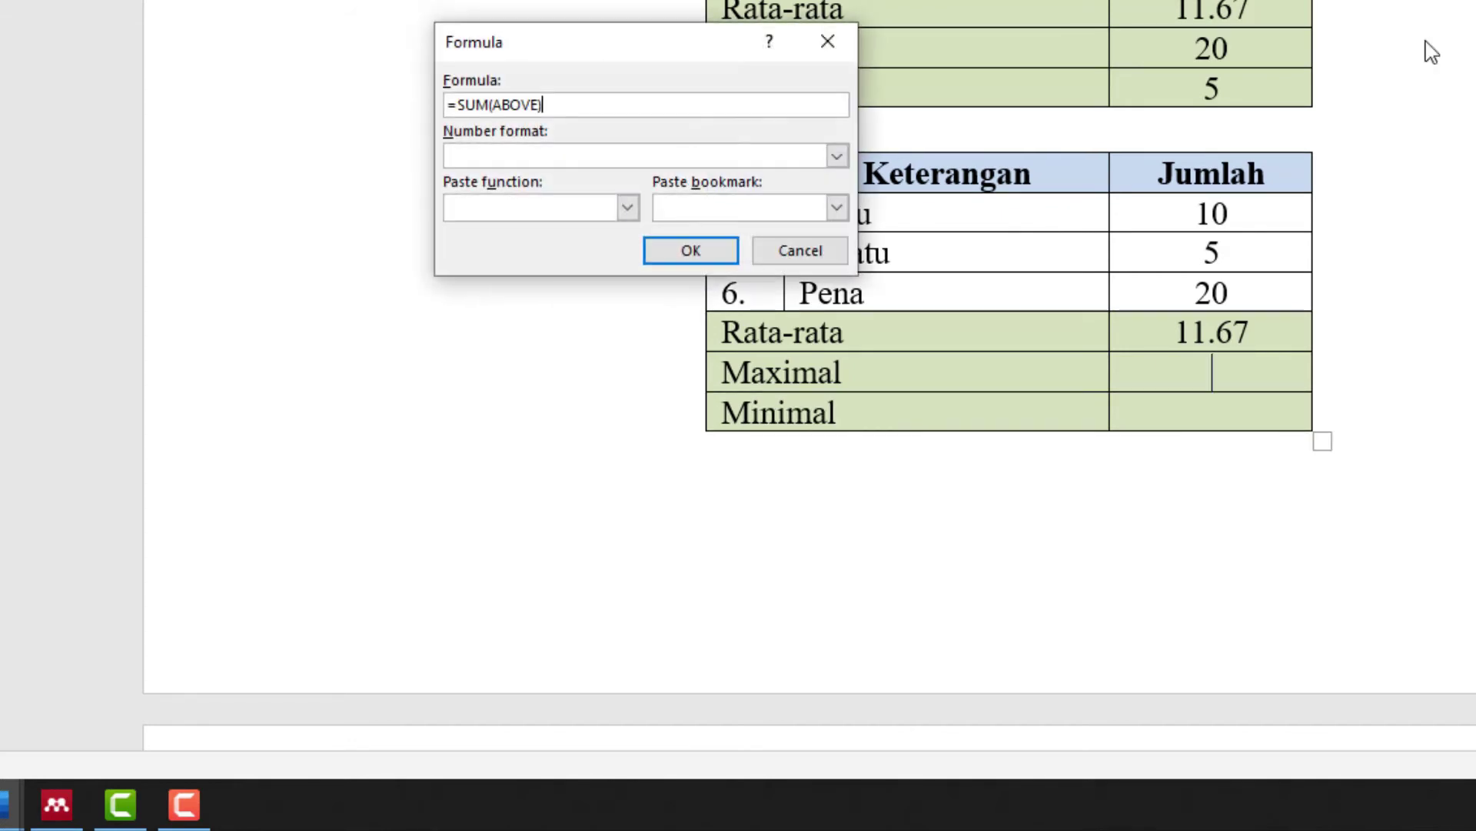
# Insert the formula =MAX(ABOVE) with number format 0 in the copied TABEL DATA 2 table's Maximal cell.
pyautogui.moveTo(565, 108); pyautogui.dragTo(466, 110)
pyautogui.press('BackSpace')
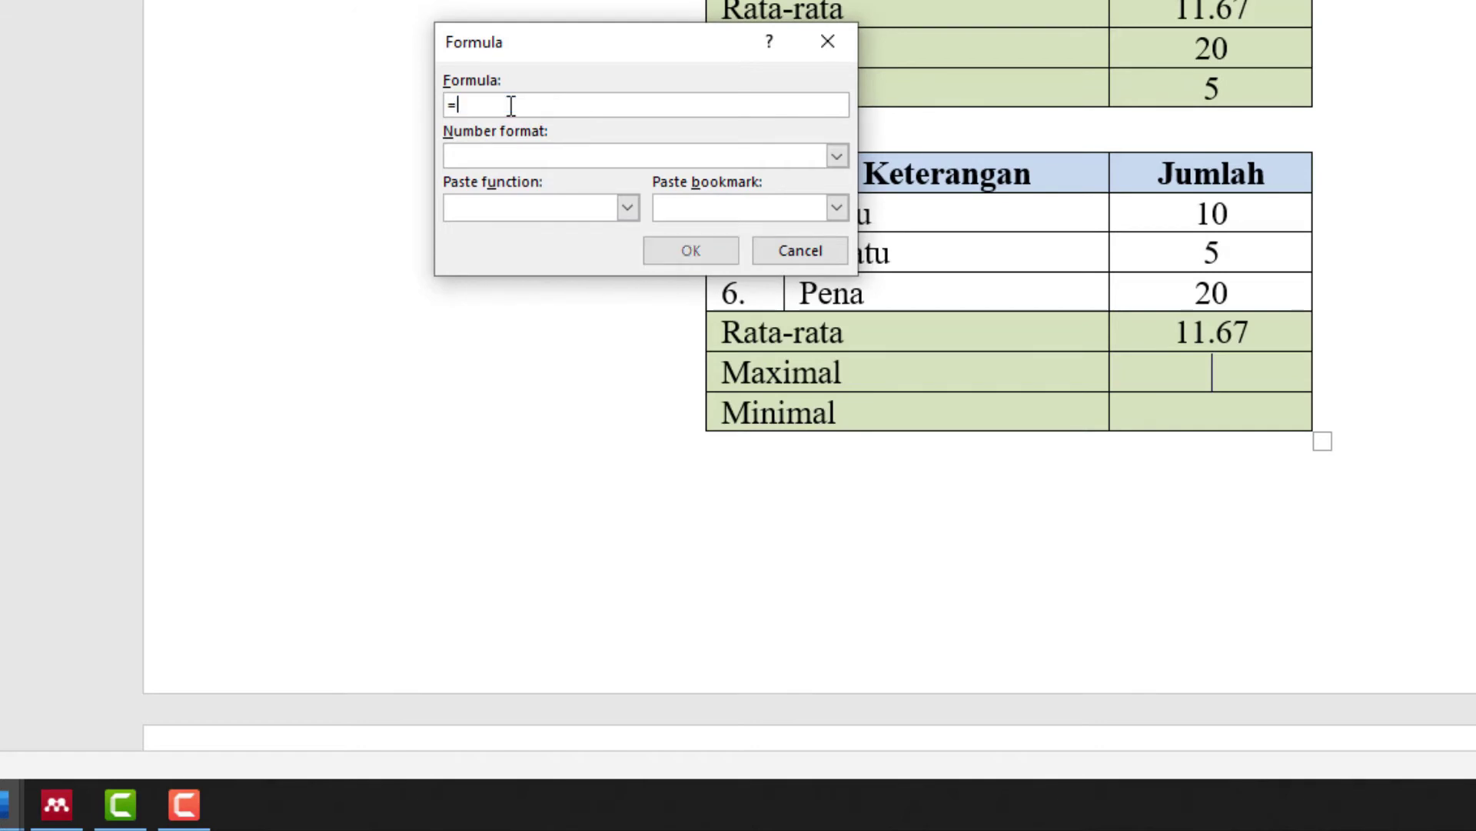
pyautogui.click(836, 156)
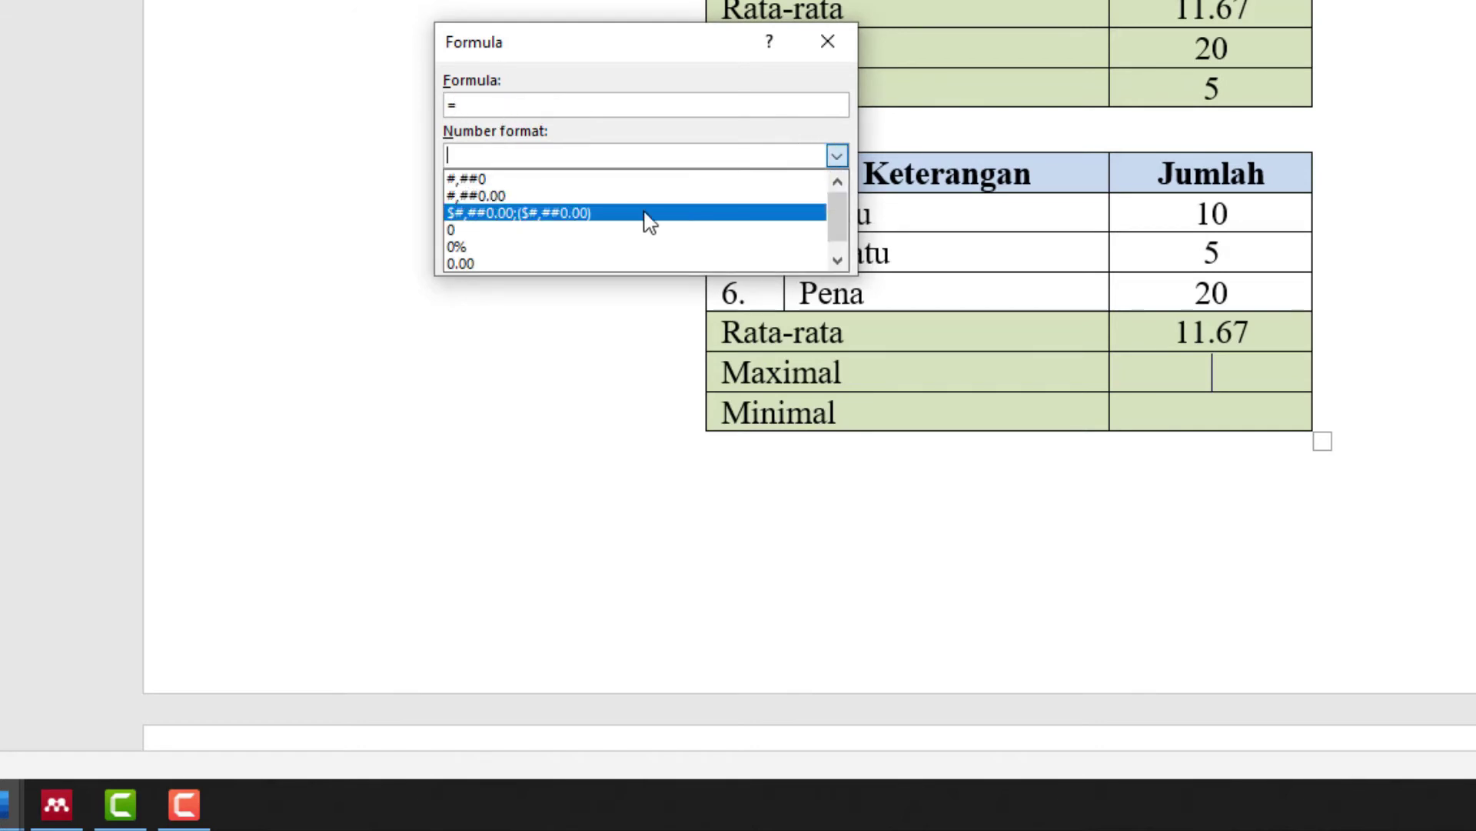
pyautogui.click(537, 230)
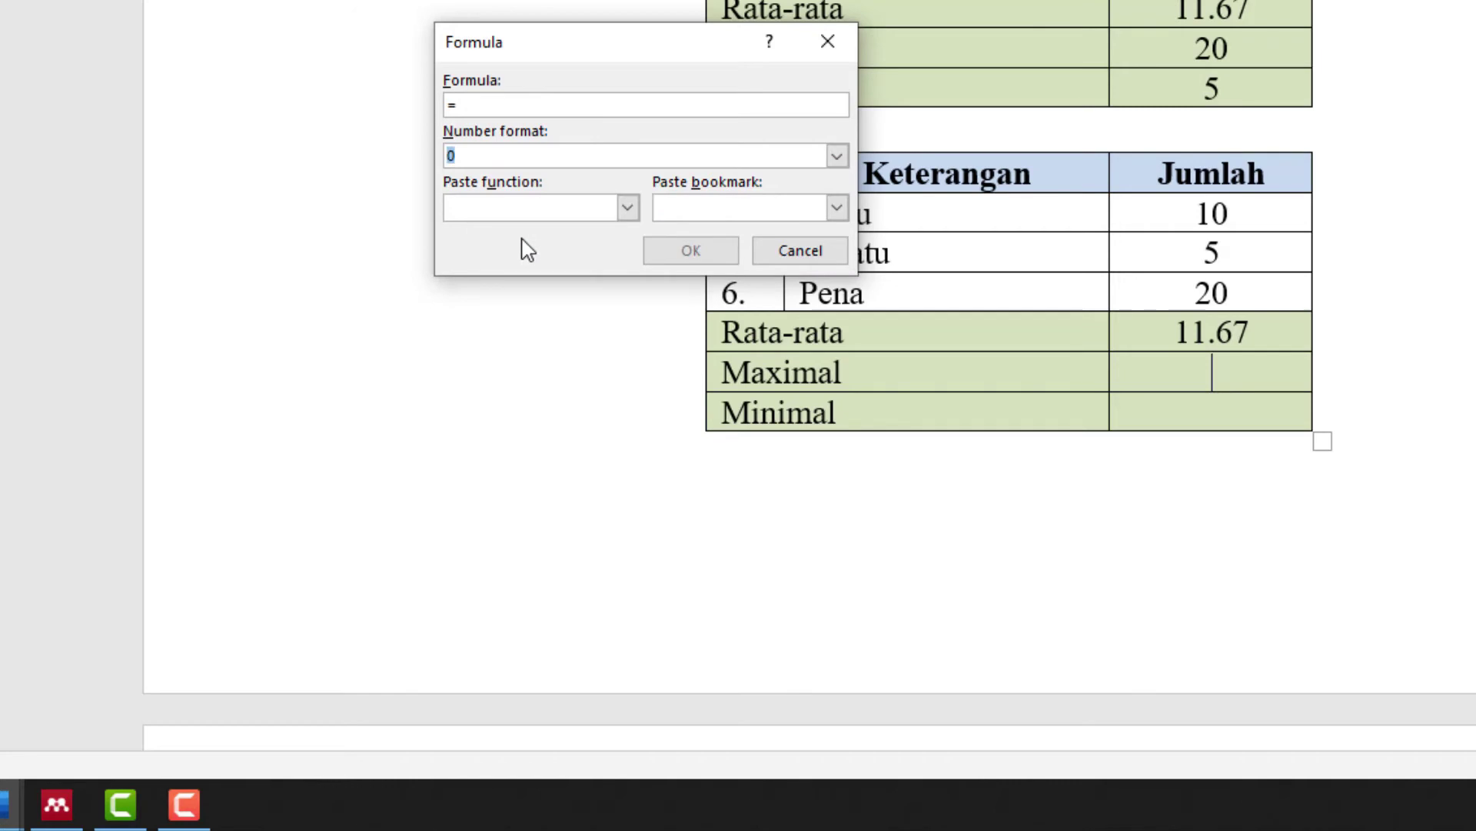
pyautogui.click(627, 208)
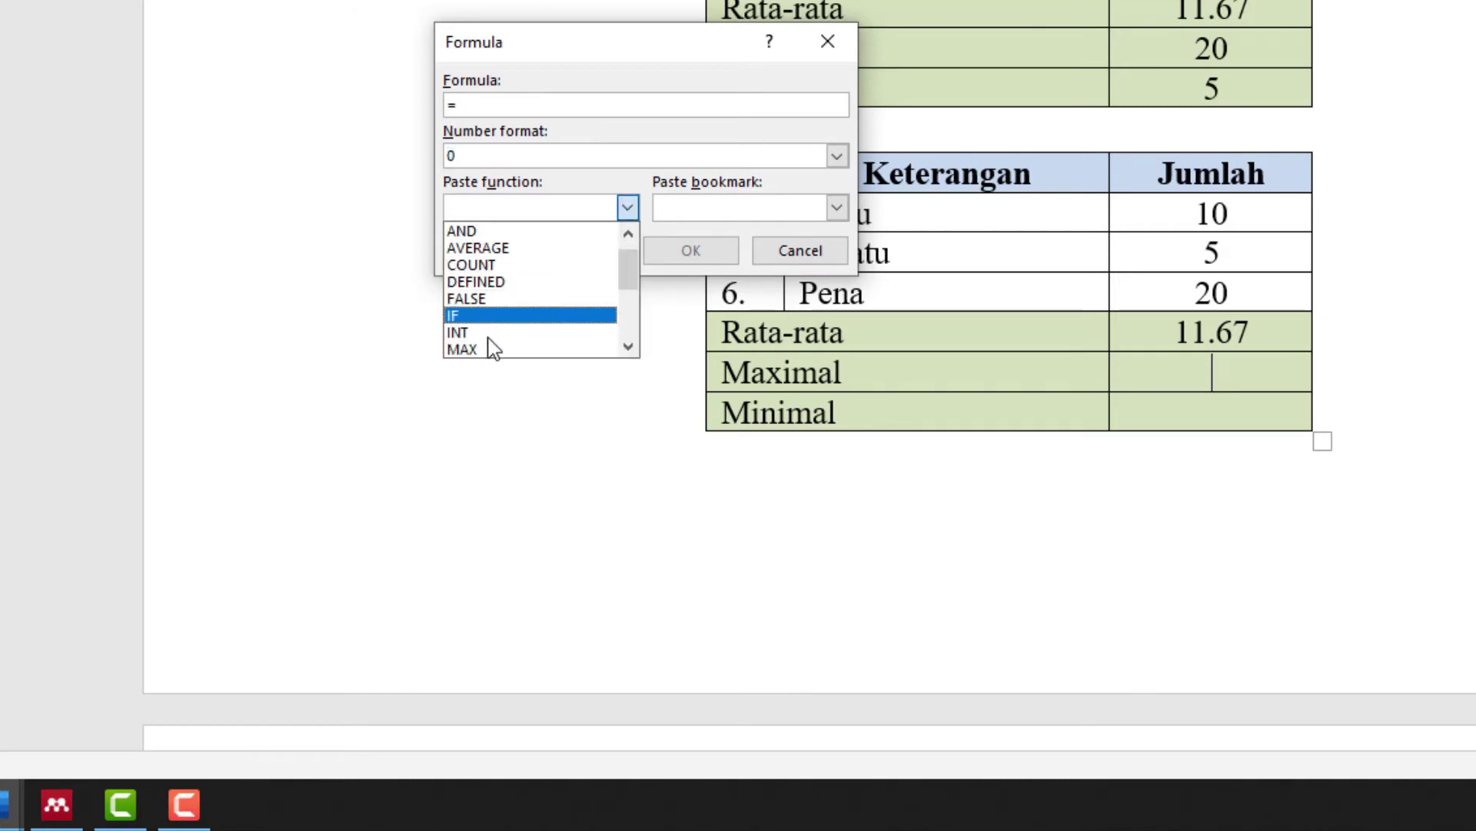
pyautogui.click(500, 317)
pyautogui.write('ABOVE)')
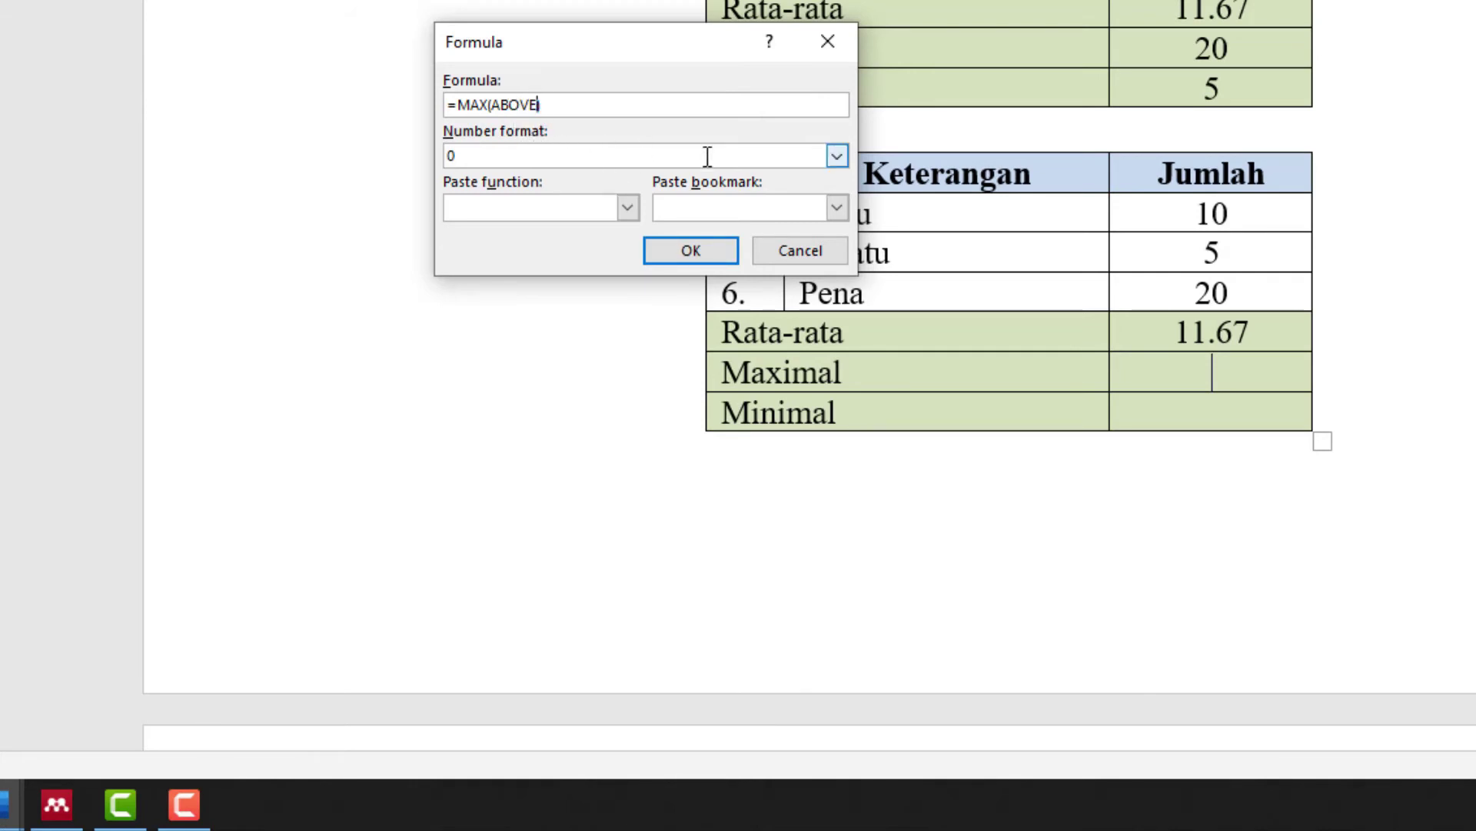
pyautogui.click(692, 254)
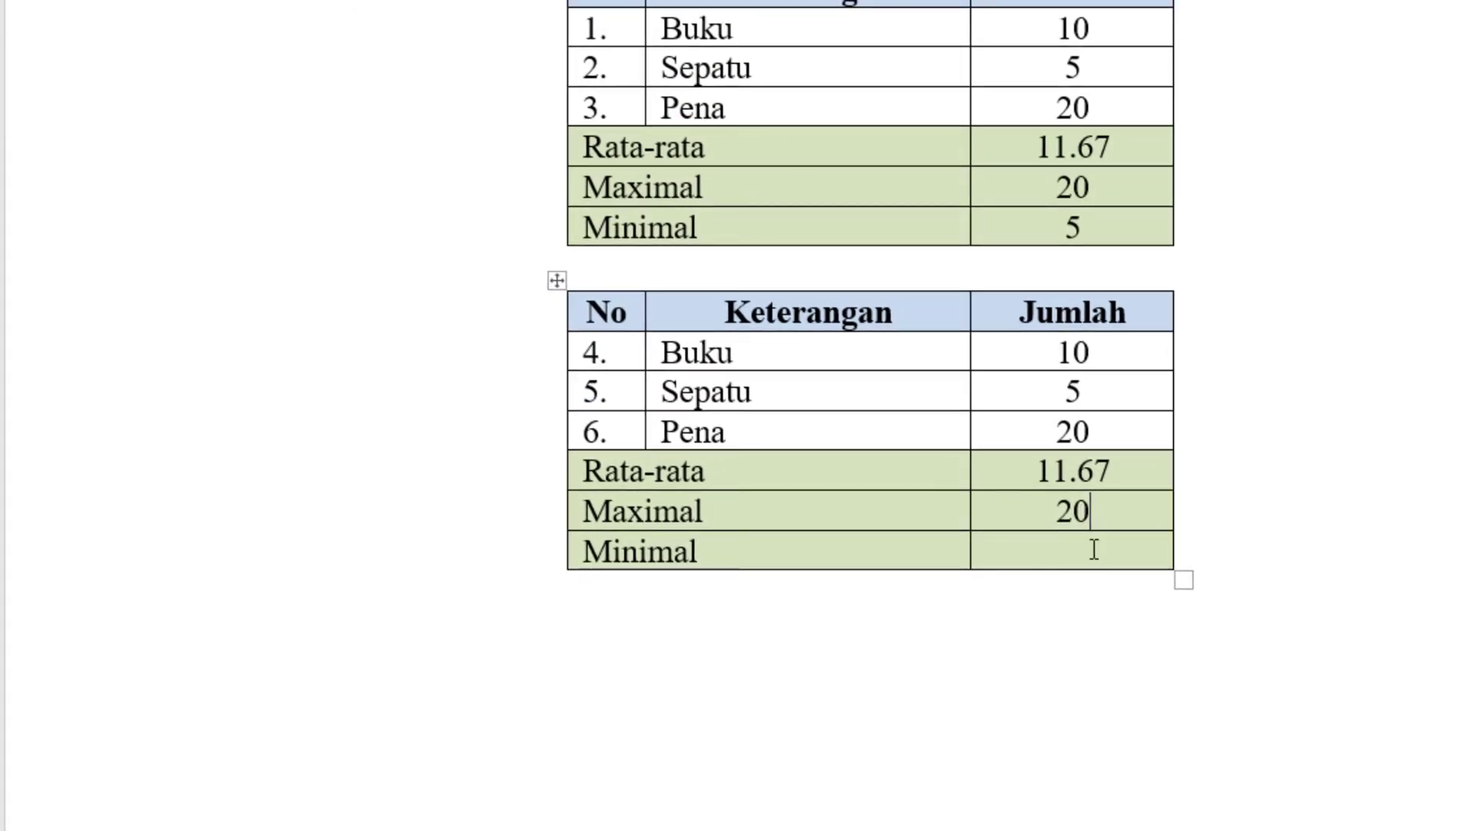
# Insert the formula =MIN(ABOVE) with number format 0 in the copied TABEL DATA 2 table's Minimal cell.
pyautogui.click(1122, 542)
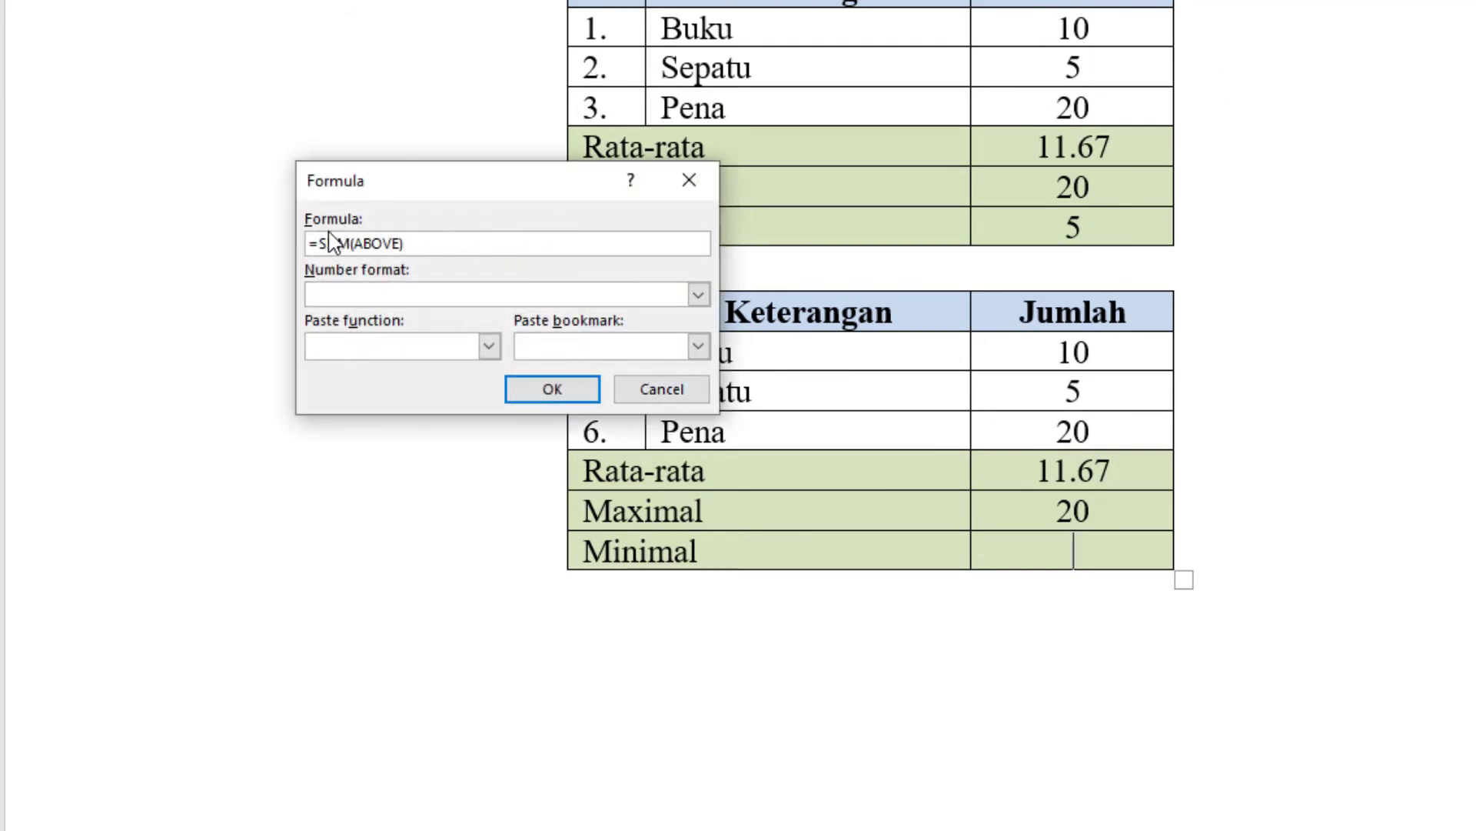
pyautogui.moveTo(320, 243); pyautogui.dragTo(354, 250)
pyautogui.press('BackSpace')
pyautogui.write('MIN')
pyautogui.click(491, 347)
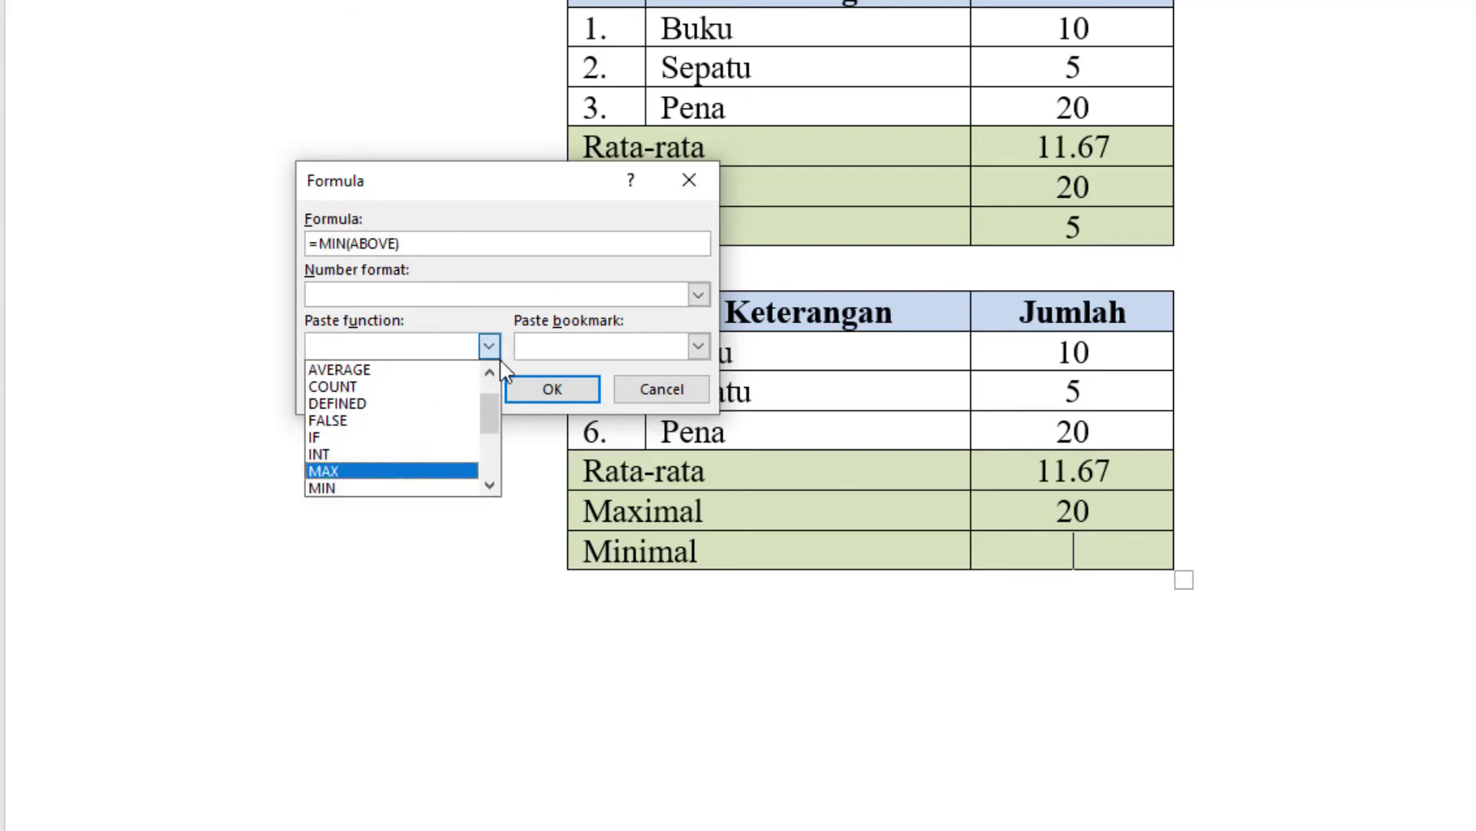
pyautogui.click(457, 243)
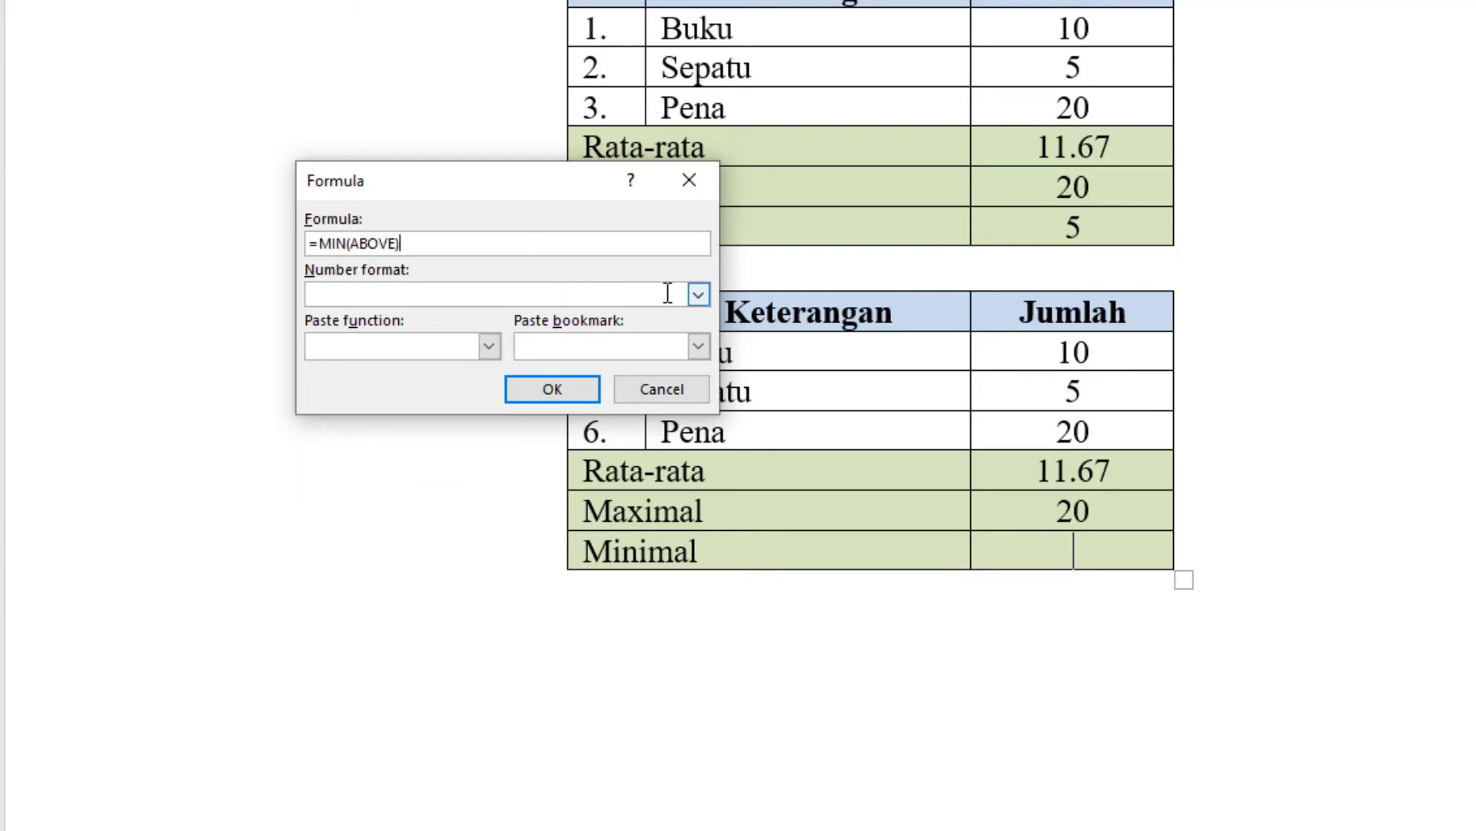
pyautogui.click(698, 294)
pyautogui.click(425, 373)
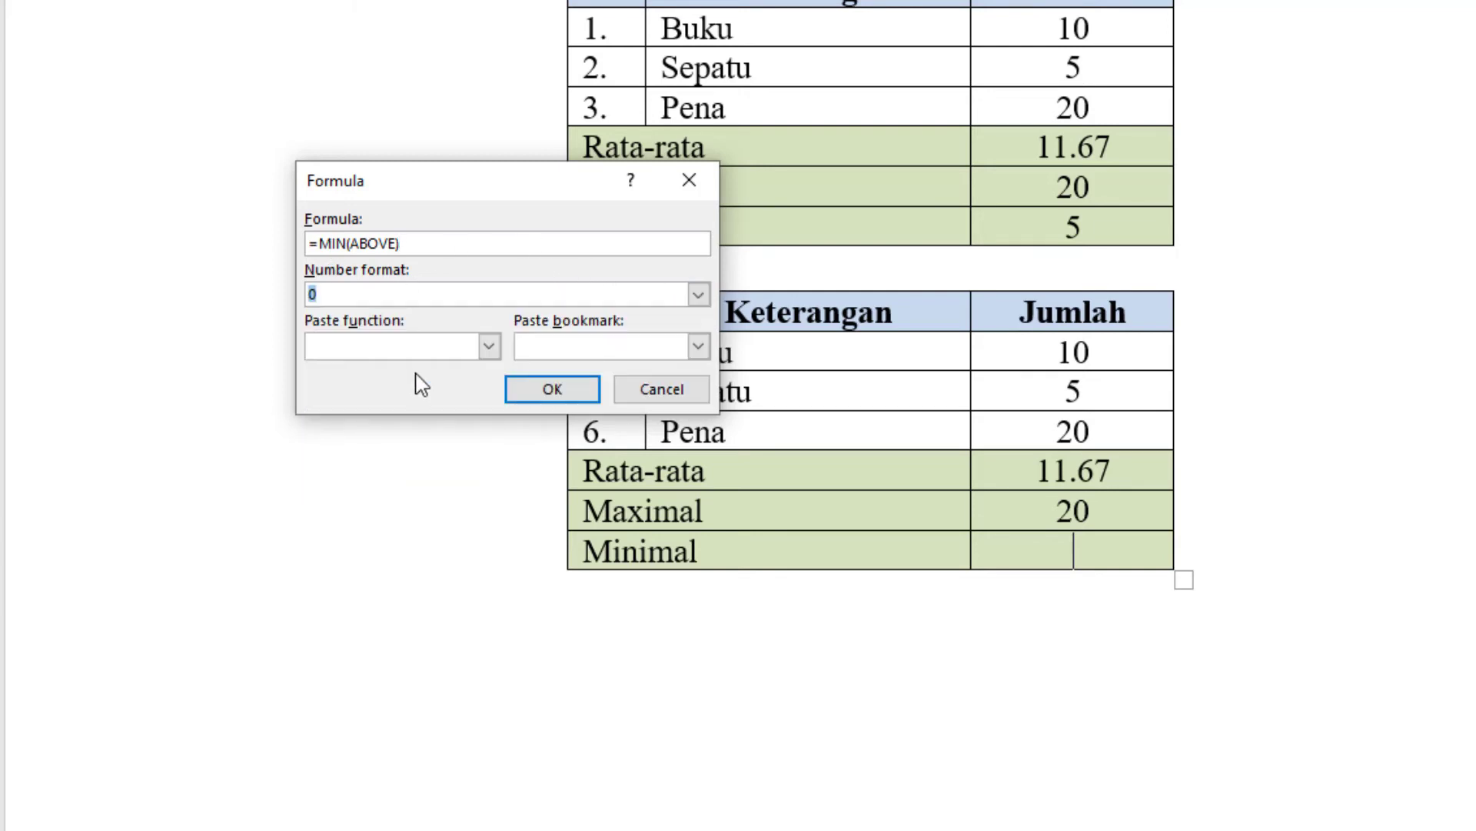
pyautogui.click(553, 388)
pyautogui.click(1326, 392)
# Review the calculated values in the TABEL DATA 1 and TABEL DATA 2 tables and their copies.
pyautogui.scroll(-2, 1327, 392)
pyautogui.scroll(2, 1326, 392)
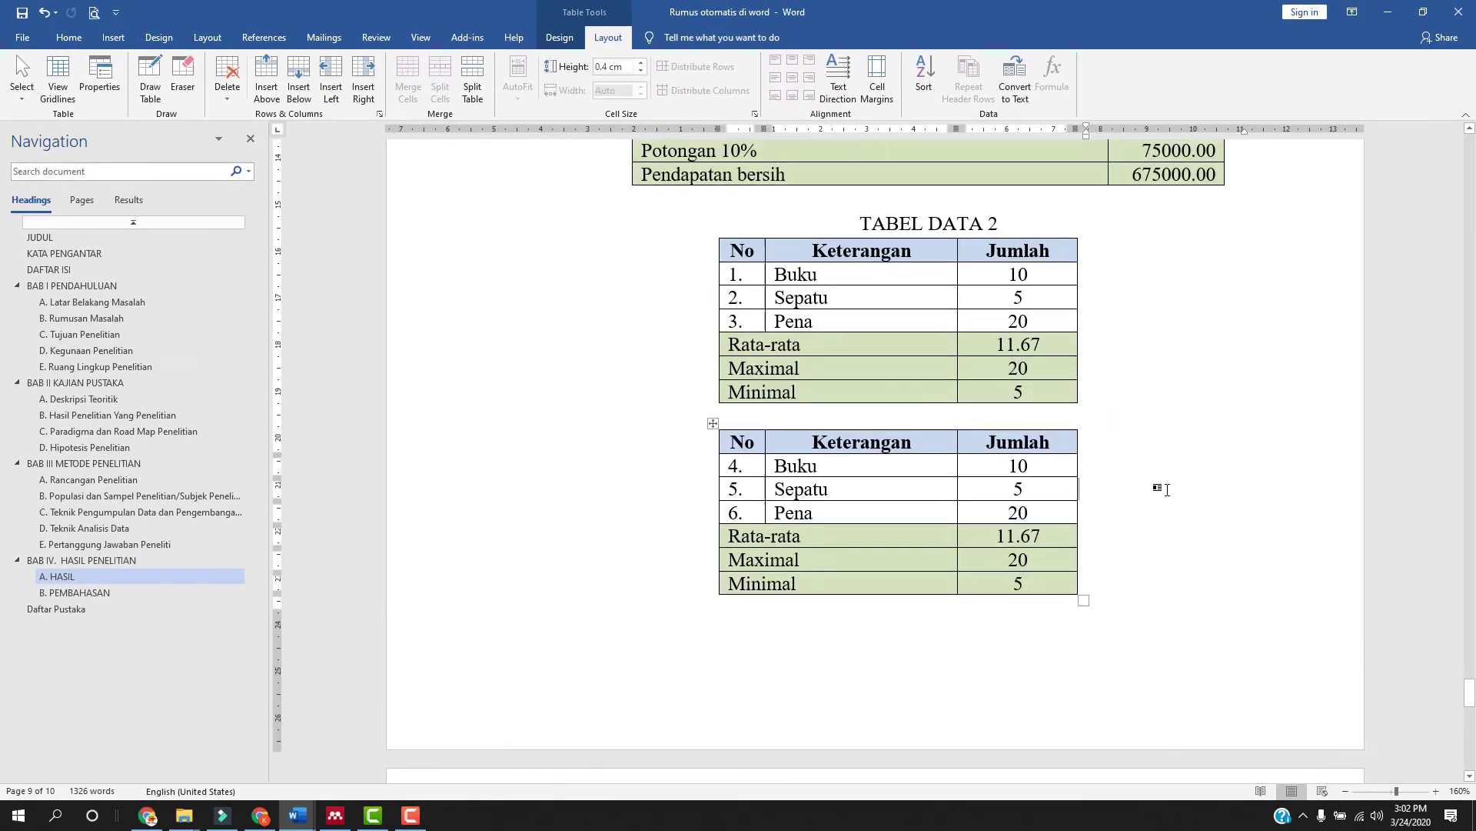
pyautogui.scroll(3, 1166, 487)
pyautogui.scroll(-3, 1167, 486)
pyautogui.scroll(6, 1167, 485)
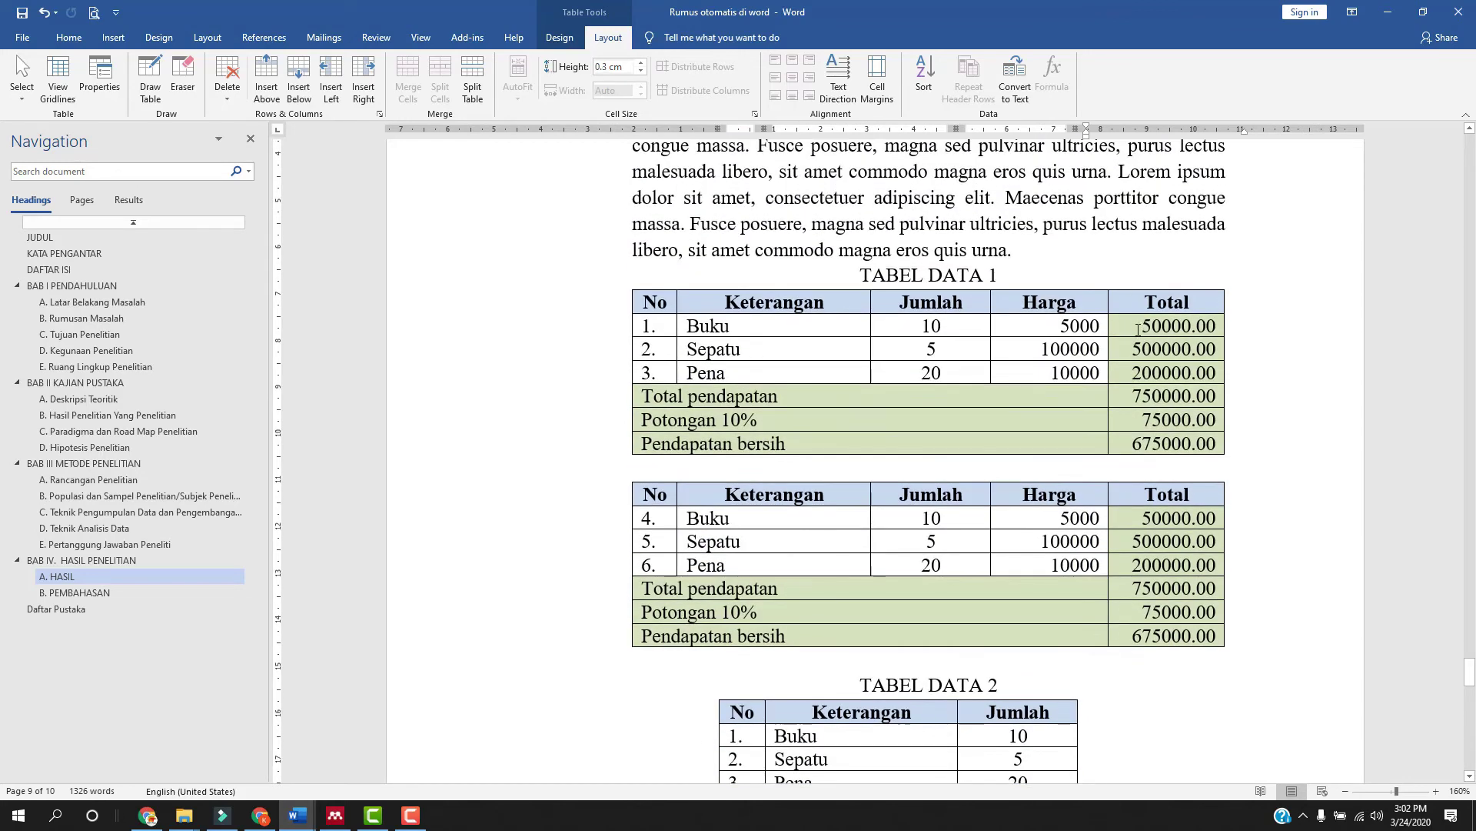
pyautogui.scroll(-2, 1138, 330)
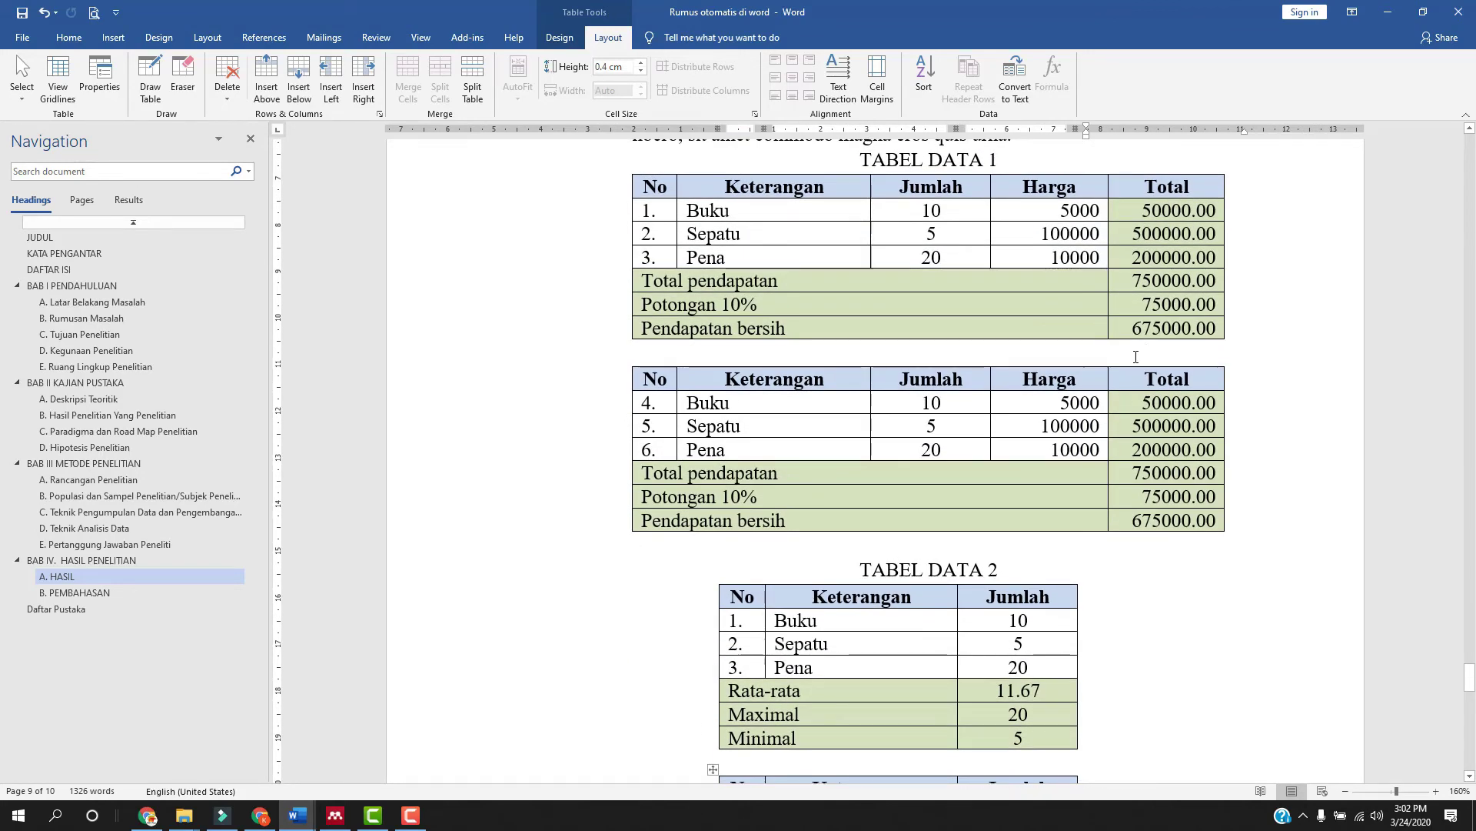
pyautogui.scroll(-2, 1136, 357)
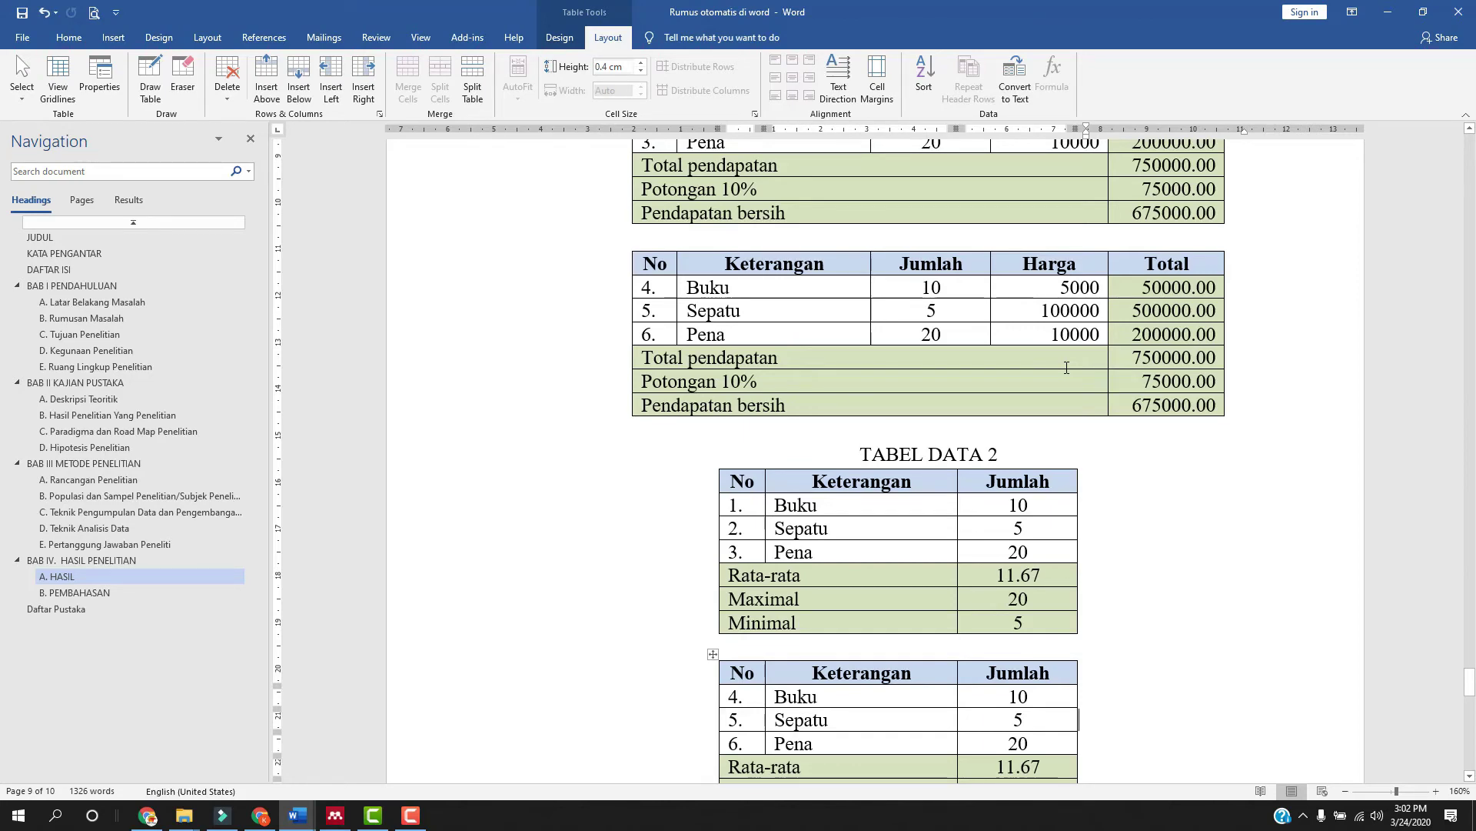
pyautogui.scroll(-8, 1066, 367)
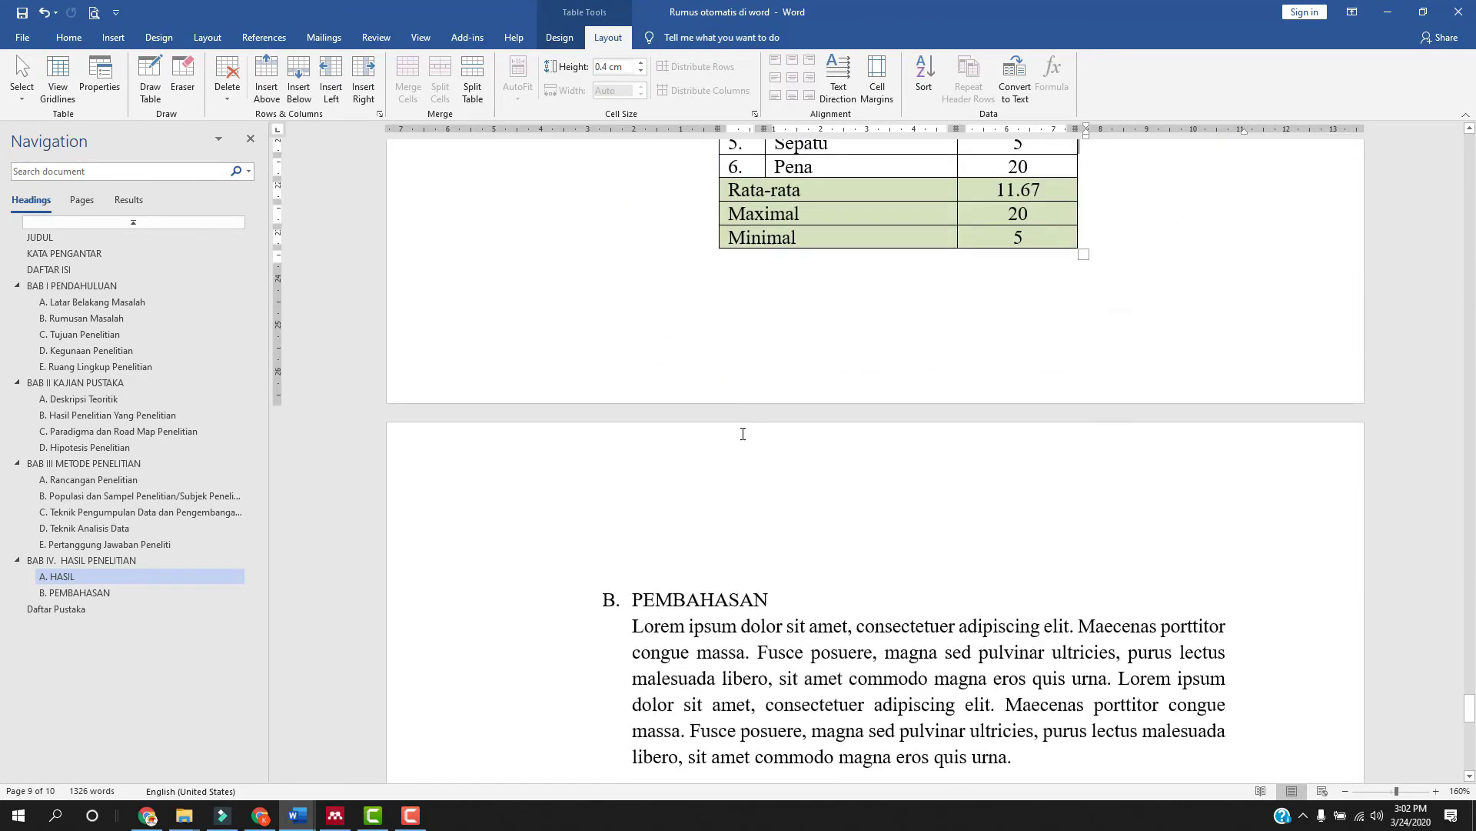
# Add three blank lines above the heading B. PEMBAHASAN, after the copied TABEL DATA 2 table.
pyautogui.click(877, 550)
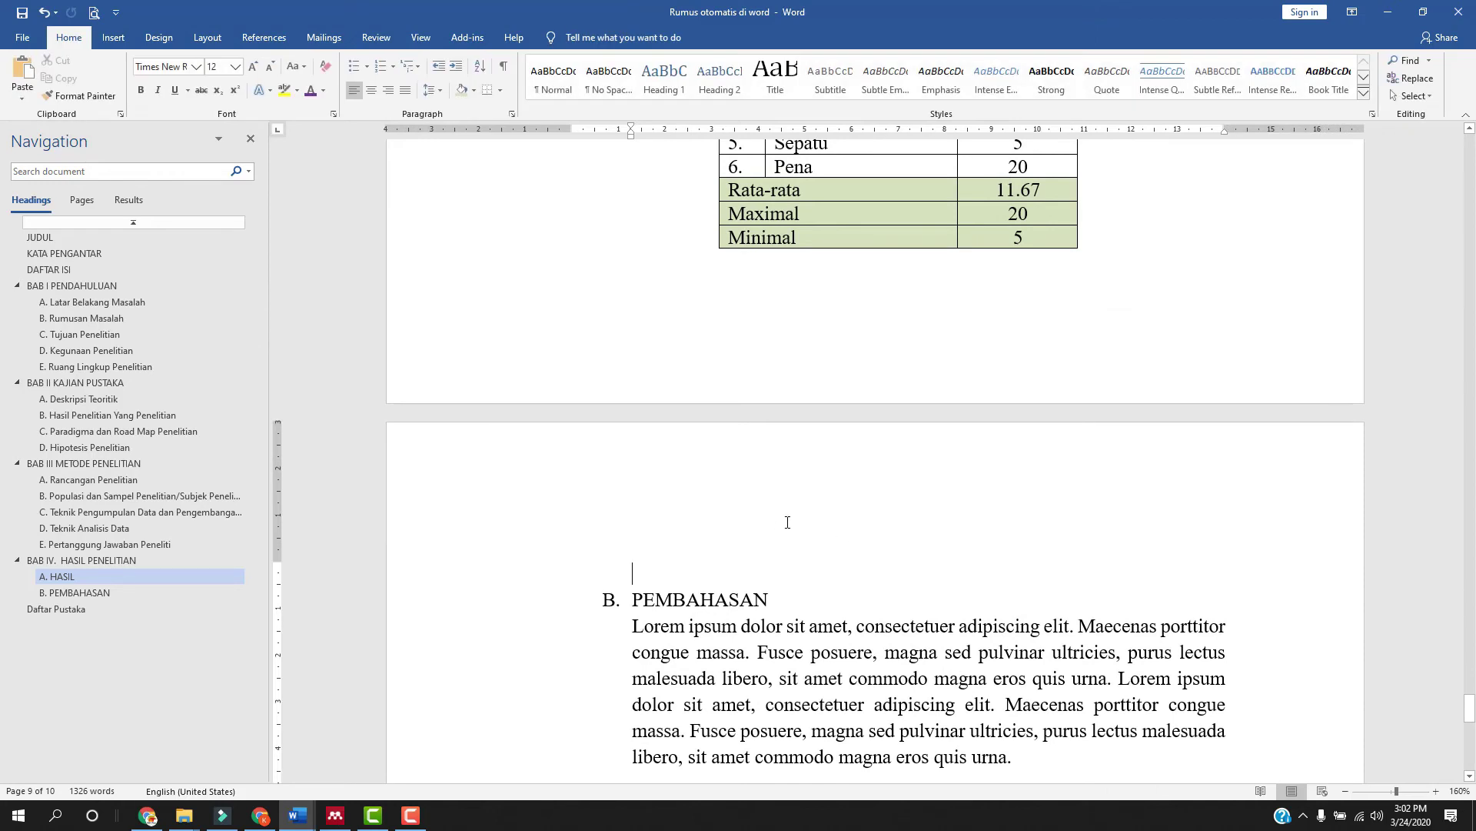
pyautogui.press('Return')
pyautogui.press('Return')
pyautogui.press('Return')
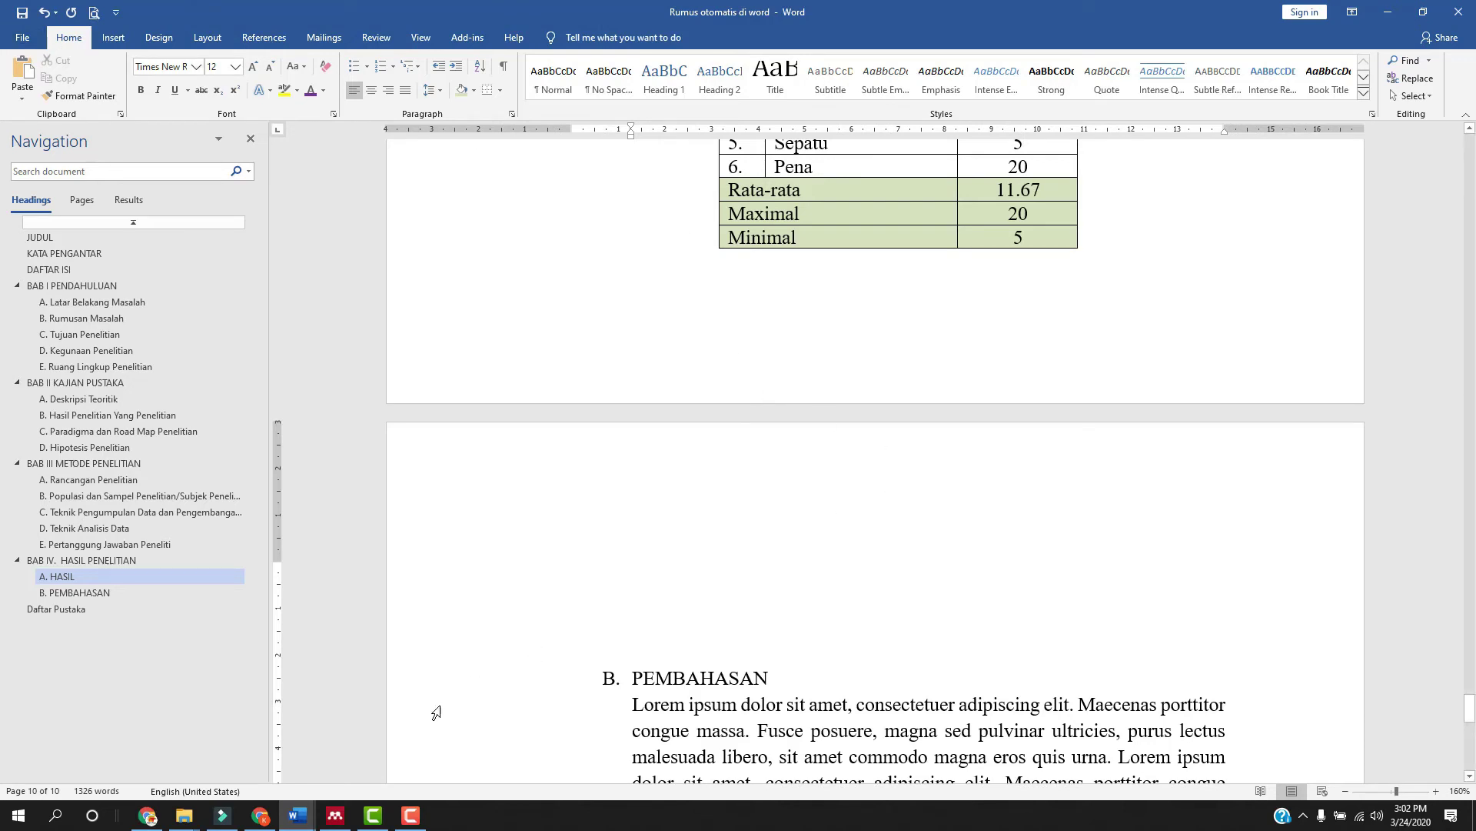
# Search the computer for Excel, switch to it and create a blank workbook.
pyautogui.click(55, 815)
pyautogui.write('EXE')
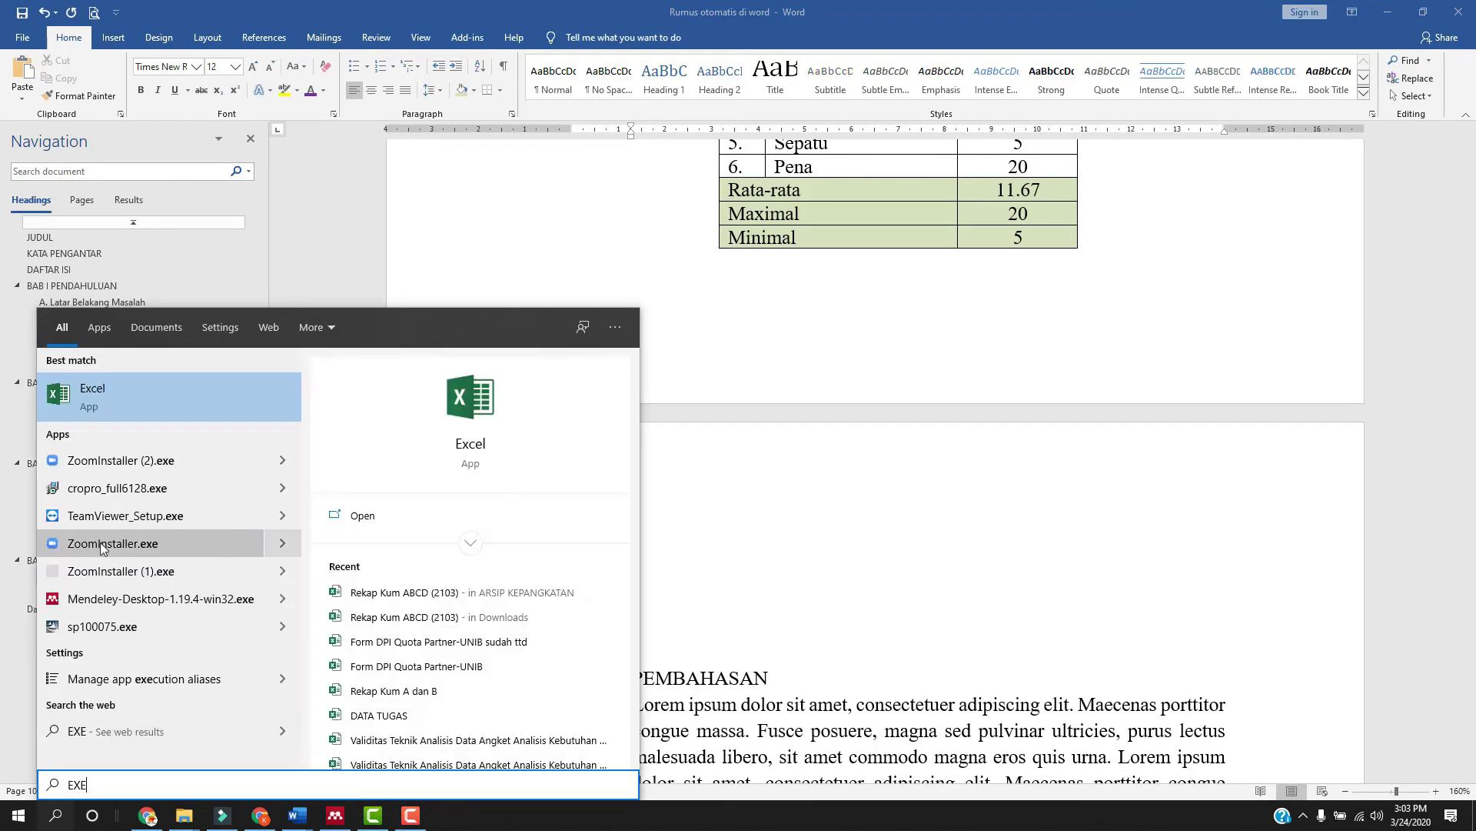
pyautogui.click(108, 396)
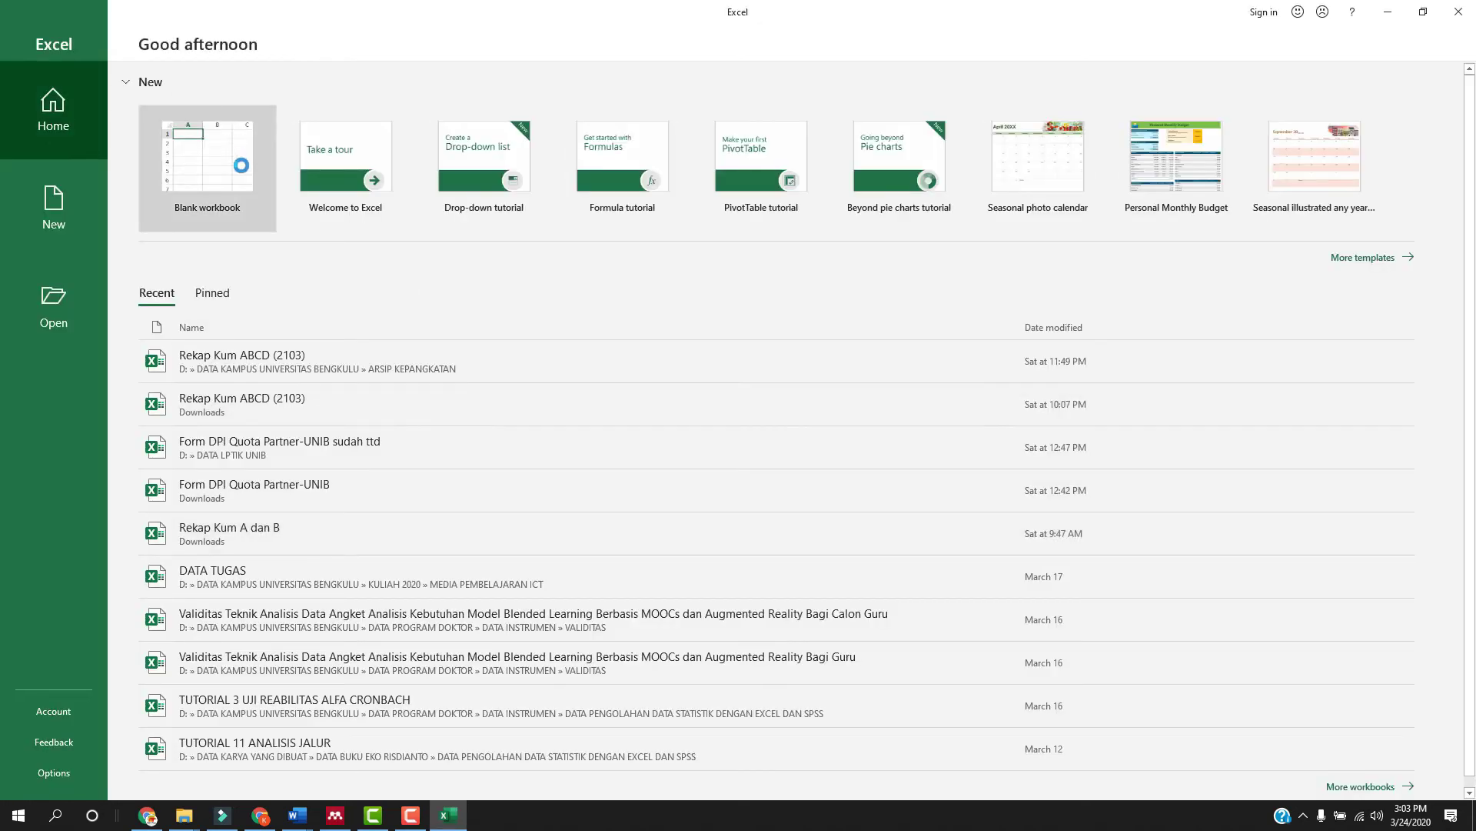
pyautogui.click(207, 165)
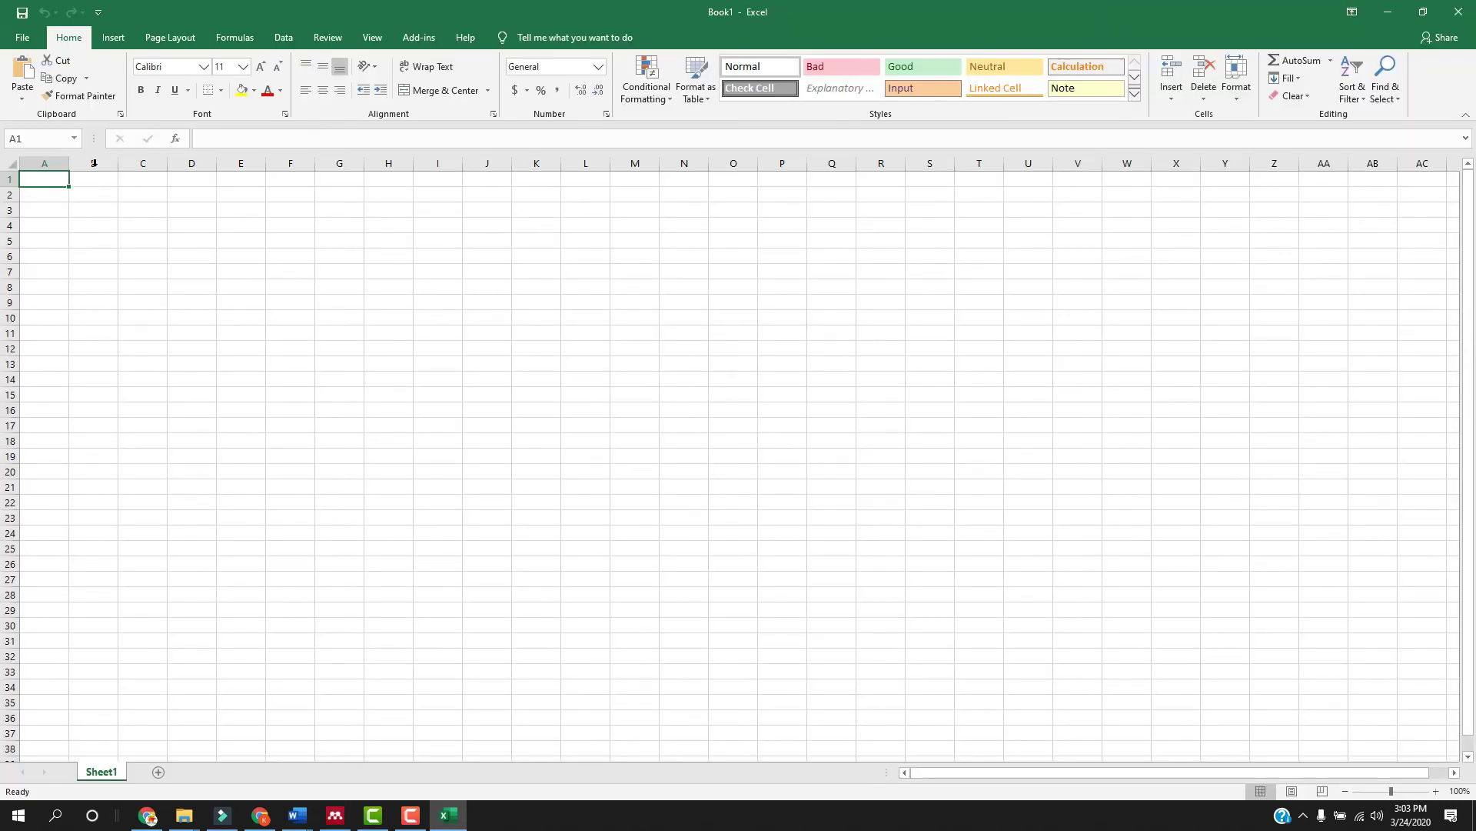
# Widen column A, enter 1 and 2 in A1 and A2, and fill the number series down to A21.
pyautogui.moveTo(70, 163); pyautogui.dragTo(98, 163)
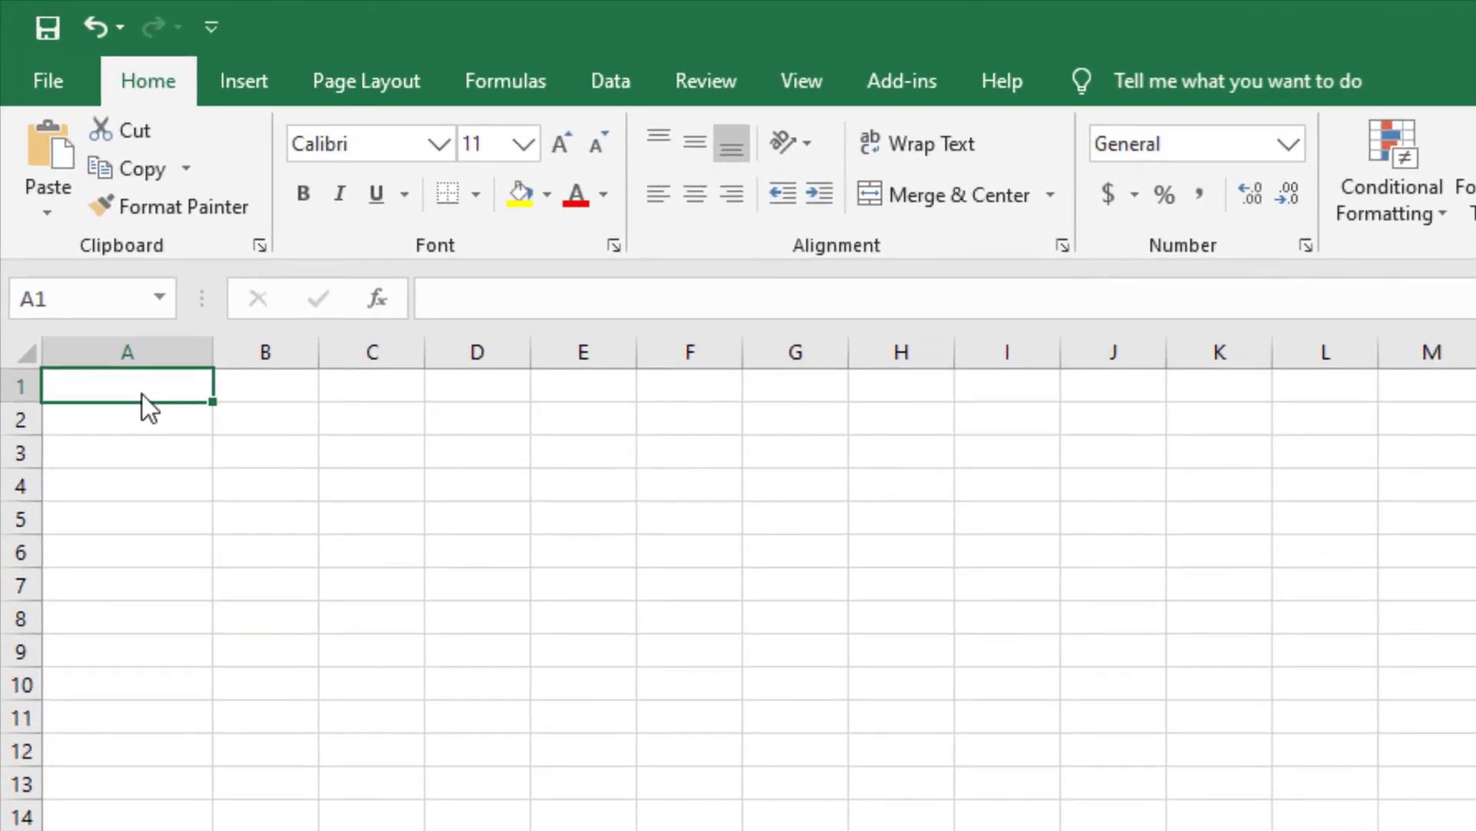
pyautogui.write('1')
pyautogui.press('Return')
pyautogui.write('2')
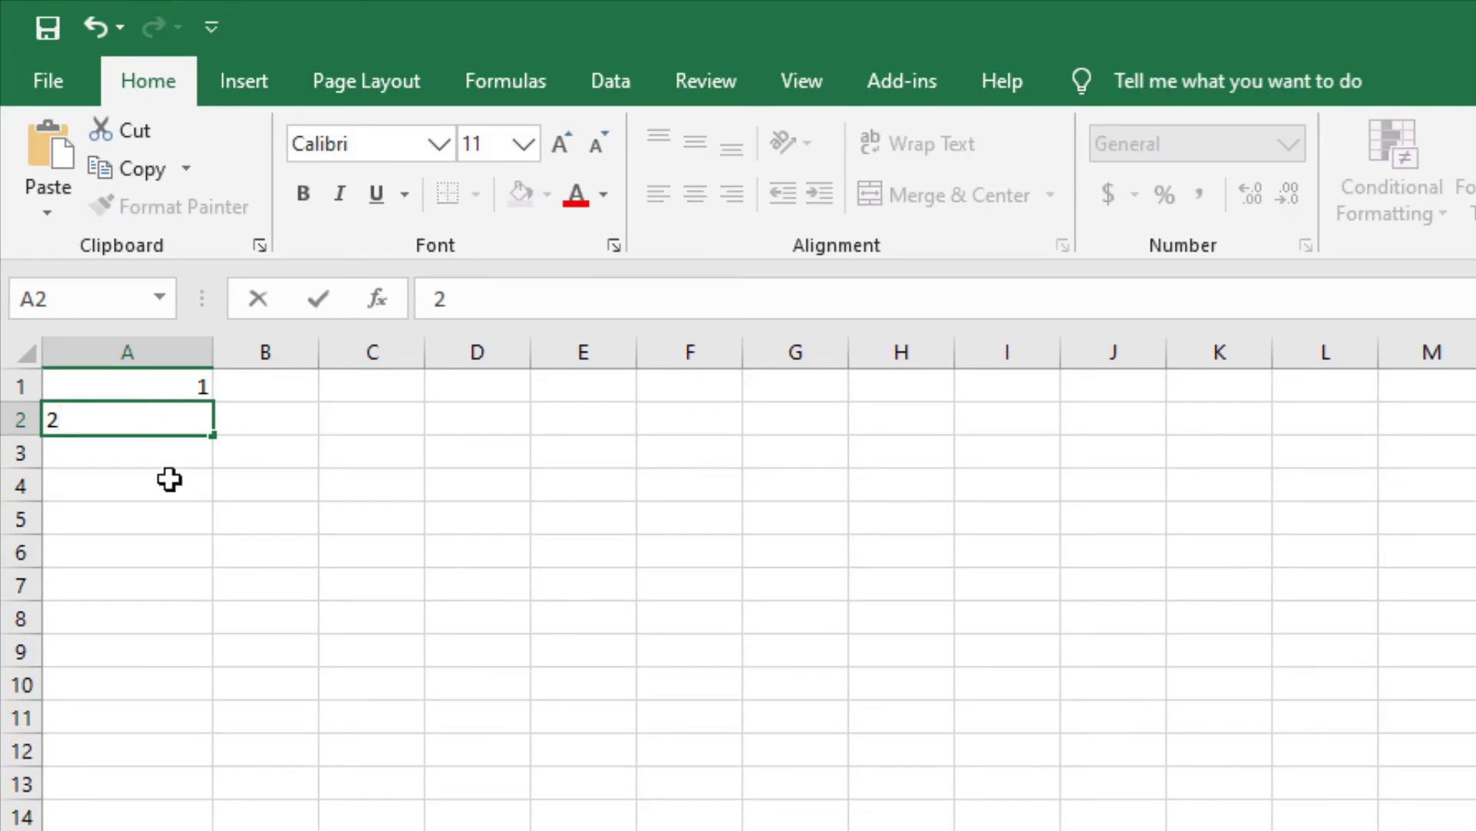
pyautogui.click(169, 479)
pyautogui.moveTo(165, 386); pyautogui.dragTo(205, 826)
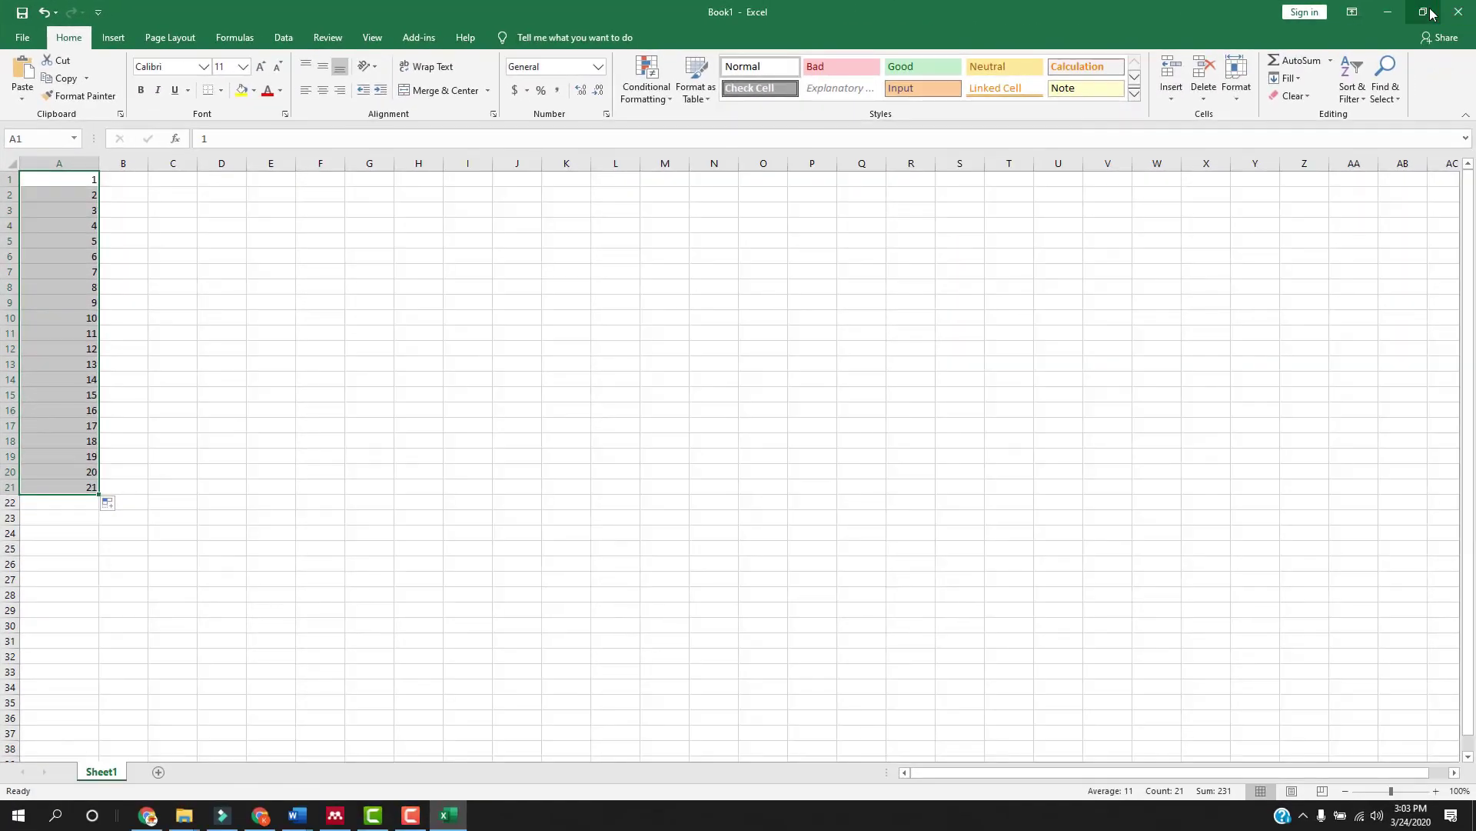
# Switch back to Word and insert a table of 3 columns and 11 rows above the heading B. PEMBAHASAN.
pyautogui.click(1388, 11)
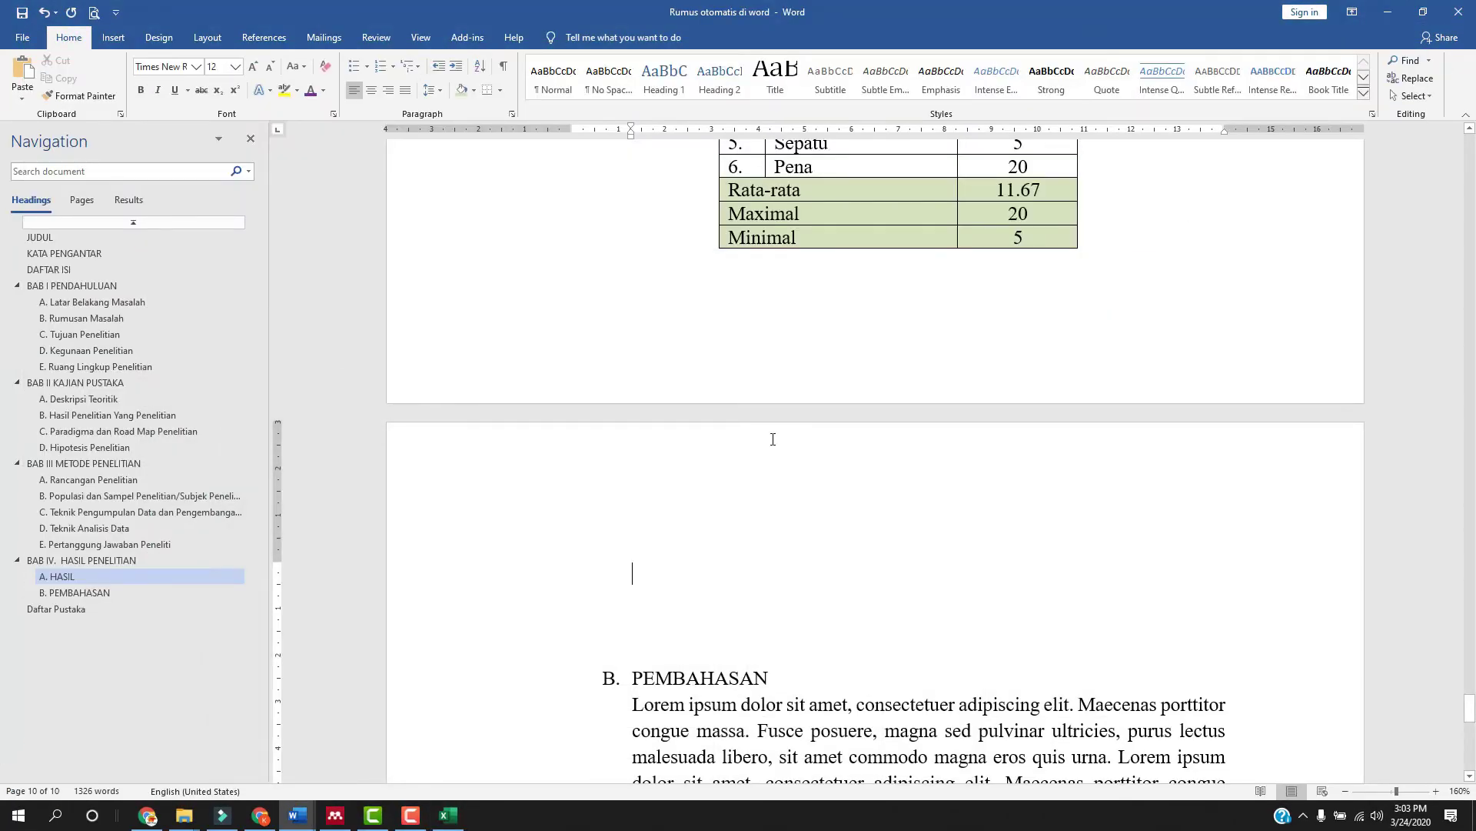
pyautogui.click(115, 40)
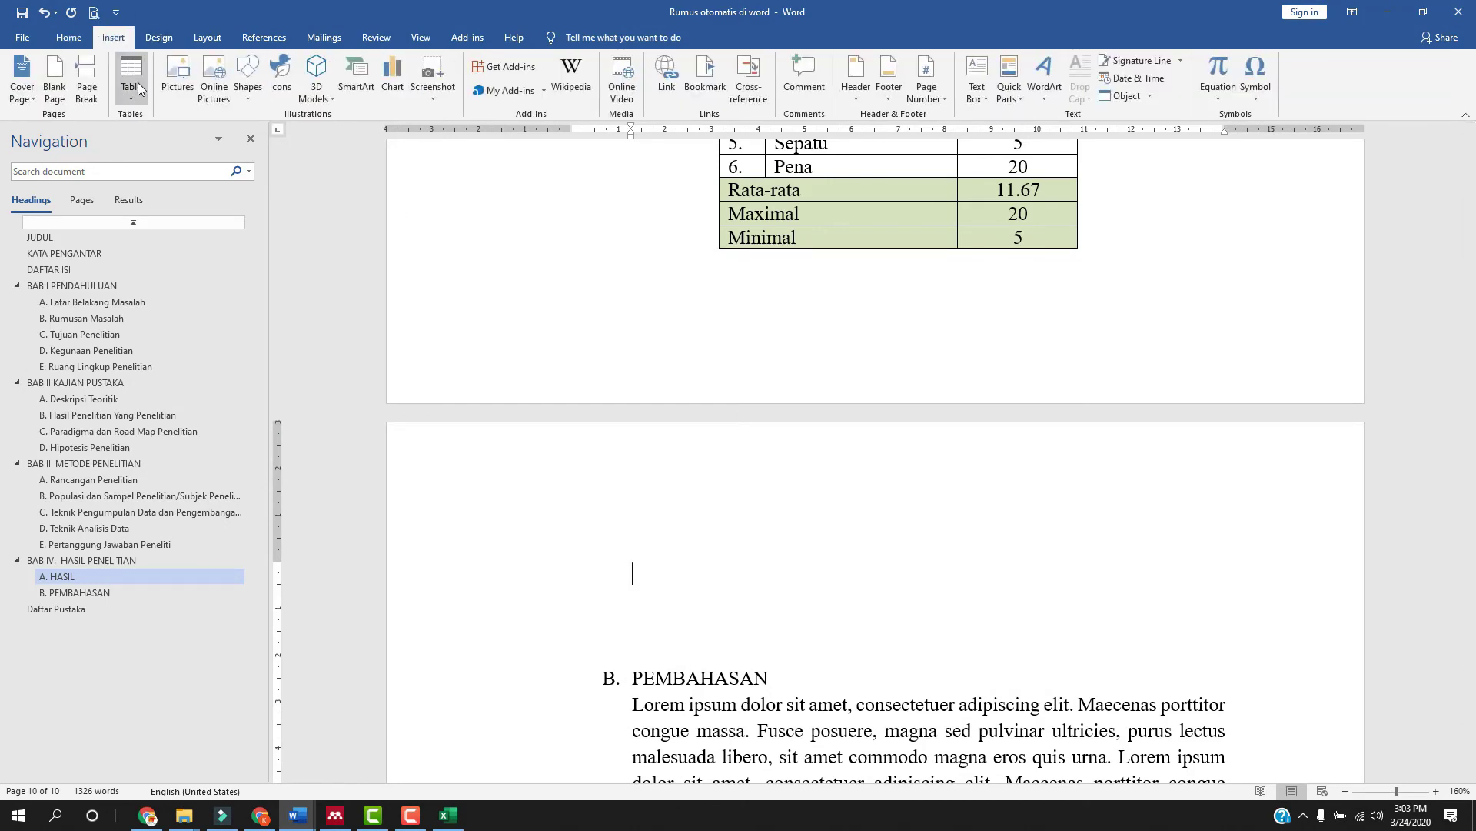
pyautogui.click(137, 86)
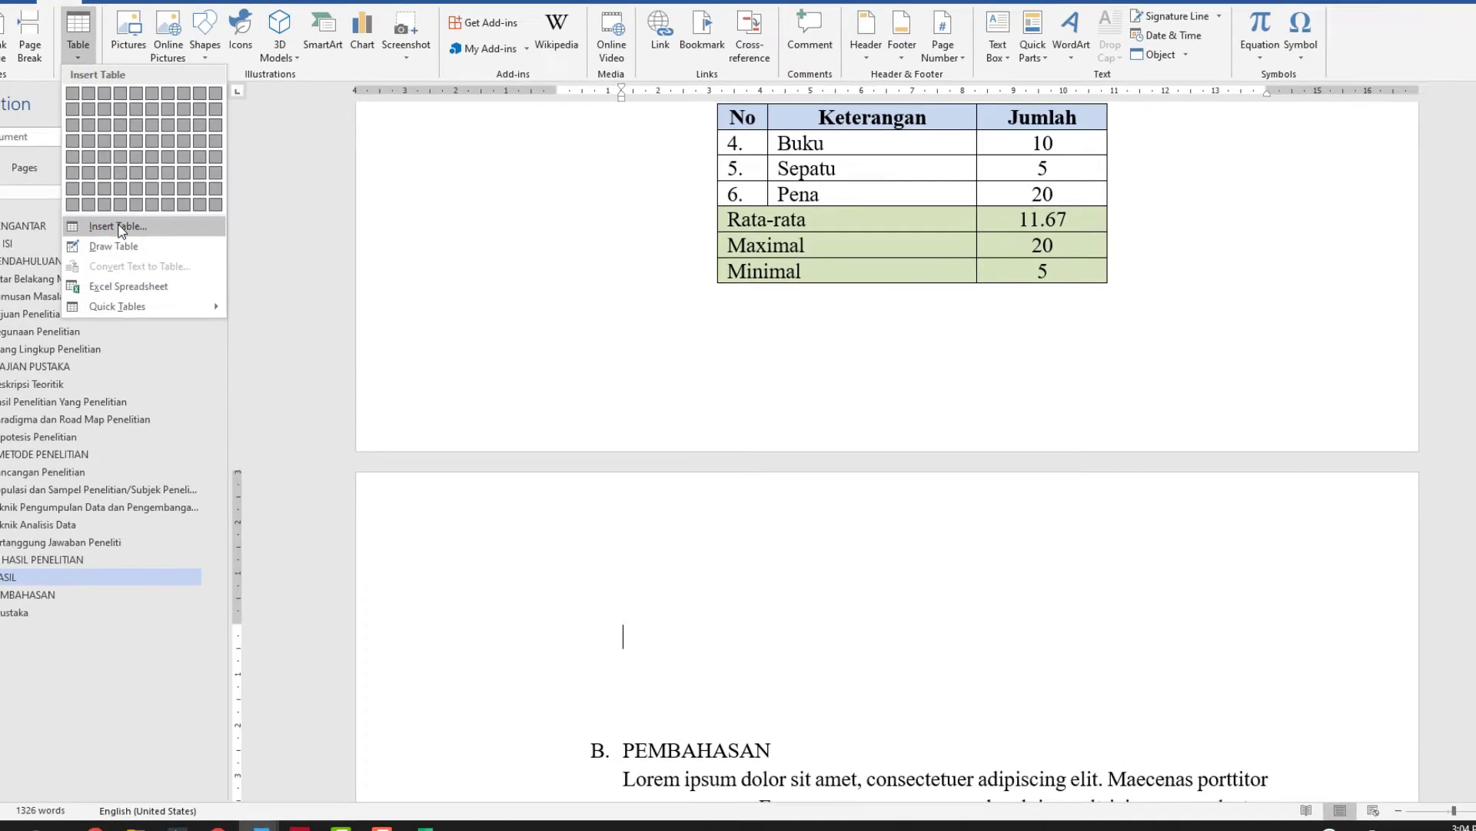
pyautogui.click(166, 254)
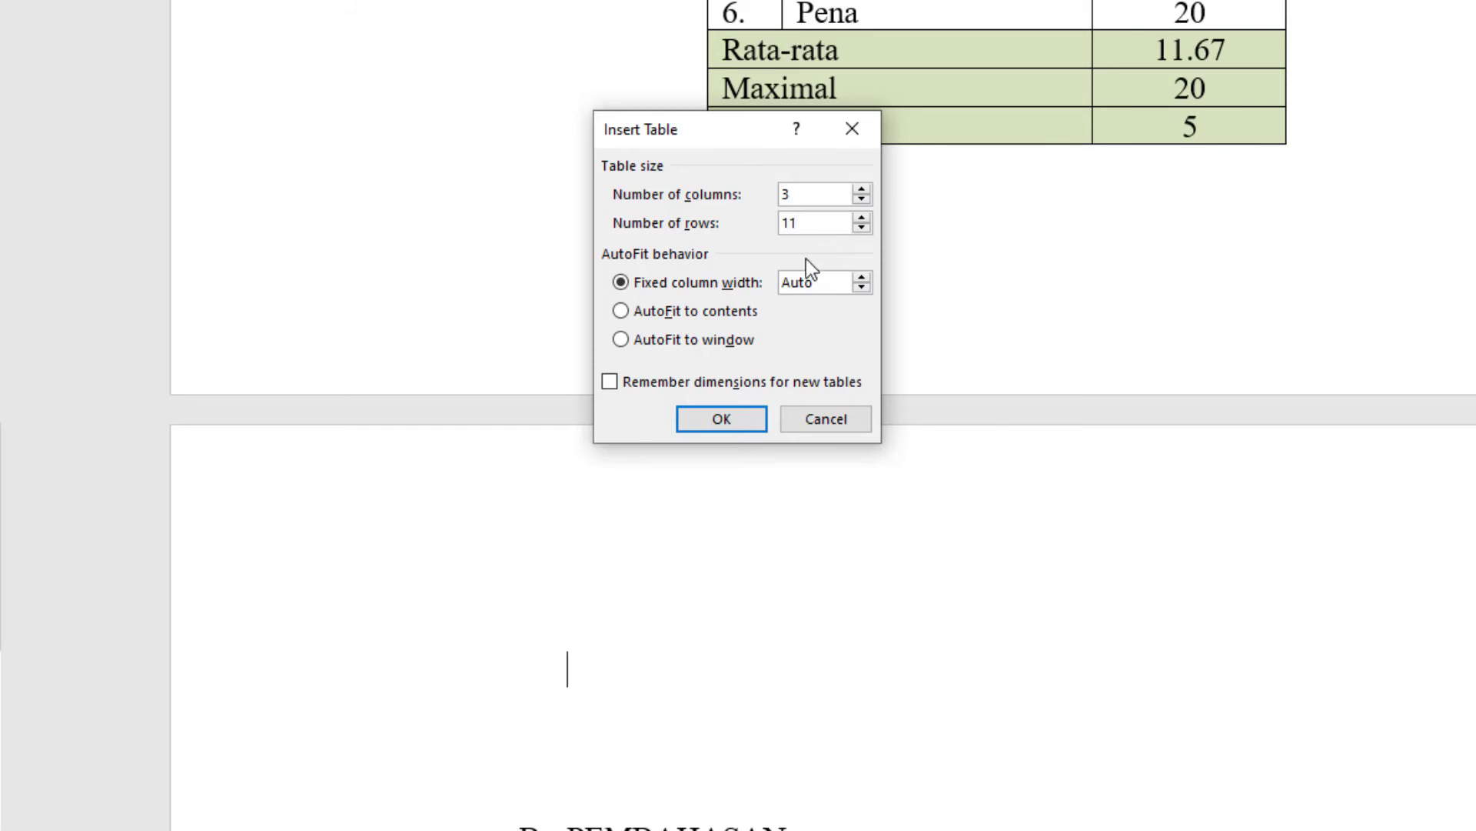
pyautogui.click(720, 418)
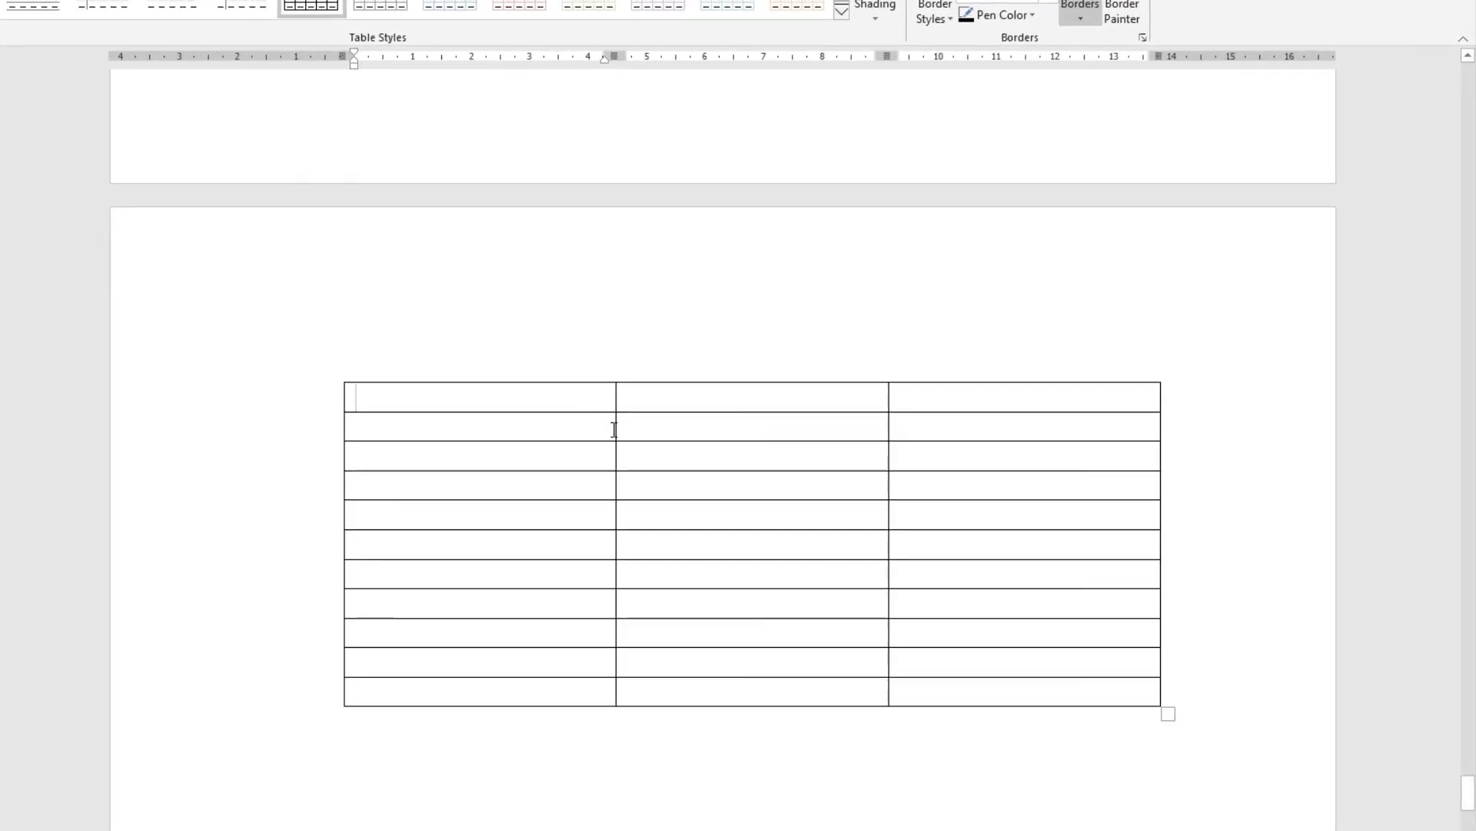
# Narrow the new table's first column and enter the headers No, Nama and Keterangan.
pyautogui.moveTo(615, 429); pyautogui.dragTo(421, 440)
pyautogui.write('nO')
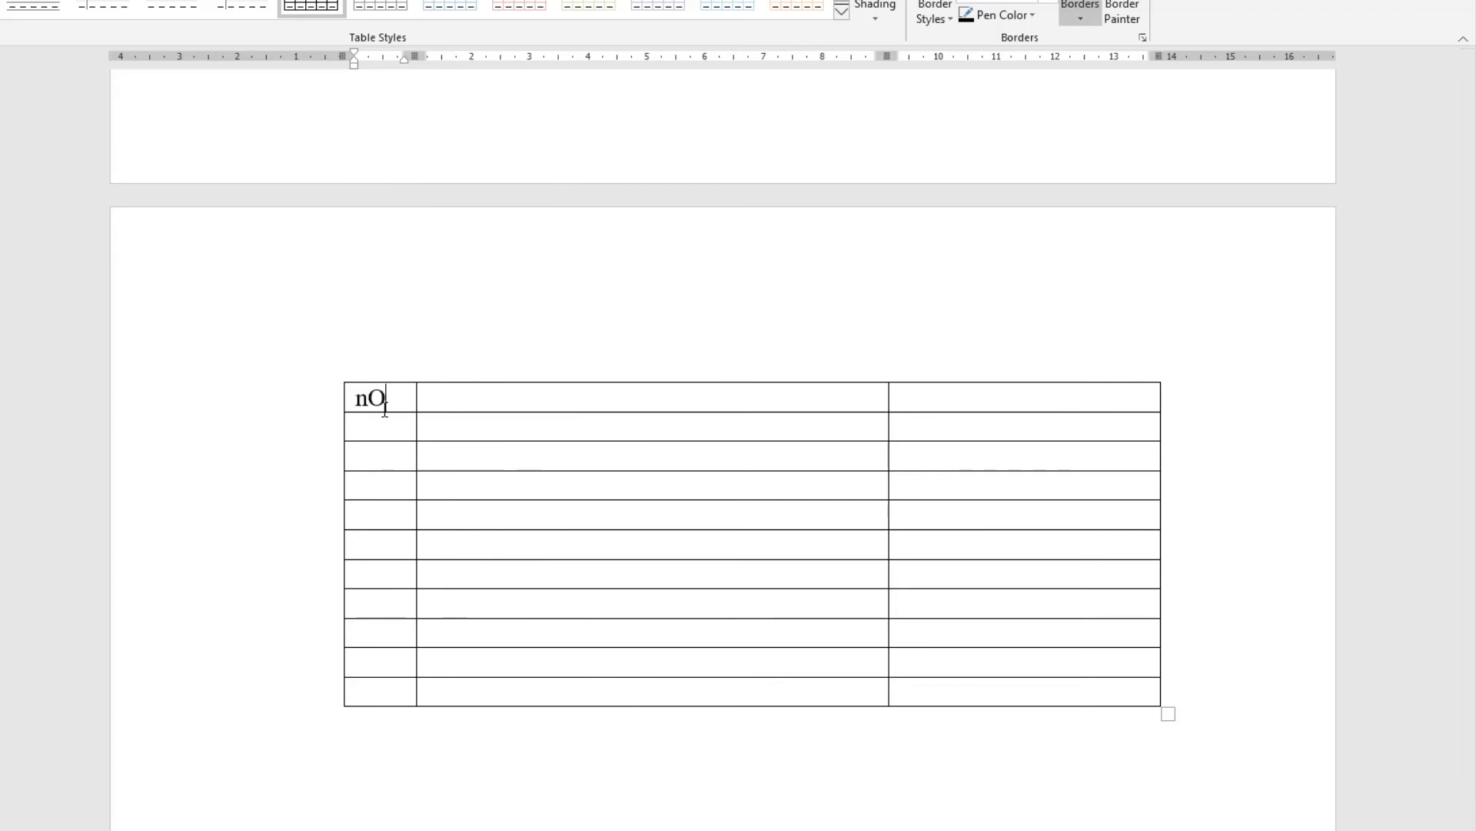
pyautogui.write('o')
pyautogui.press('Tab')
pyautogui.write('Nama')
pyautogui.press('Tab')
pyautogui.write('Keteram')
pyautogui.write('gan')
# Widen the No column slightly and apply left-aligned 1., 2., 3. numbering to its ten empty cells.
pyautogui.click(394, 423)
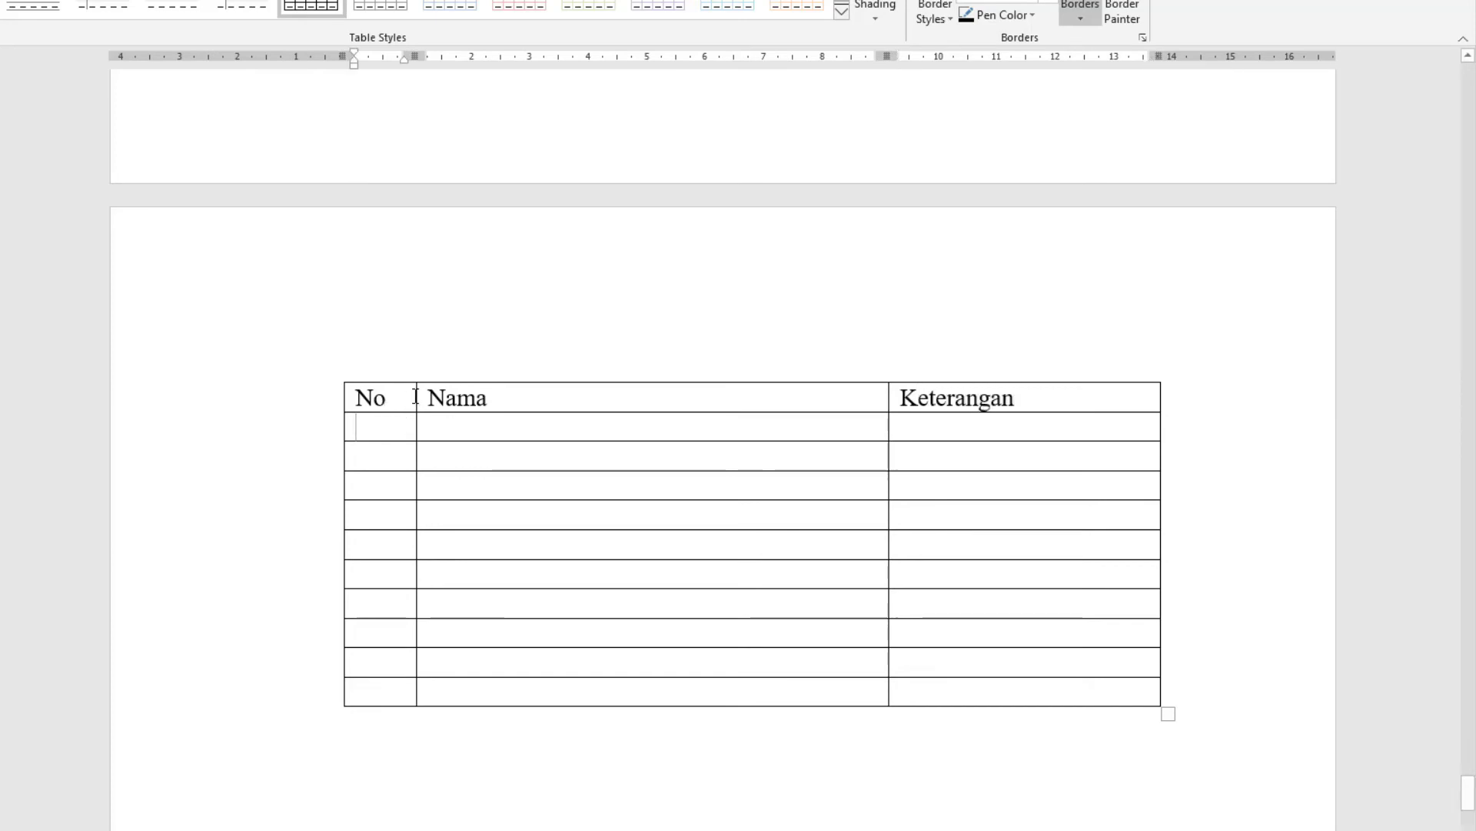
pyautogui.moveTo(415, 396); pyautogui.dragTo(490, 422)
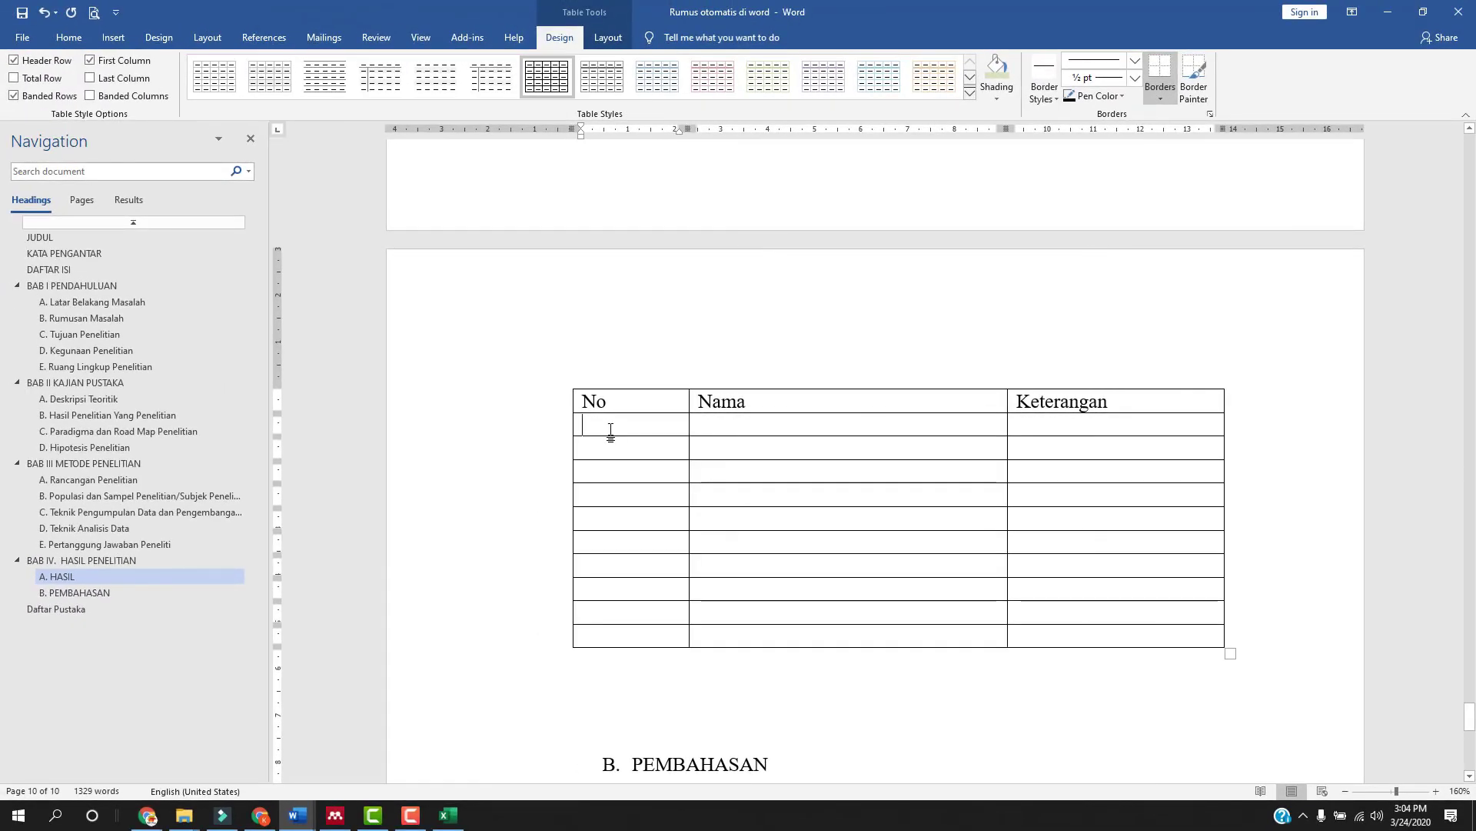
pyautogui.click(621, 427)
pyautogui.moveTo(621, 427); pyautogui.dragTo(644, 642)
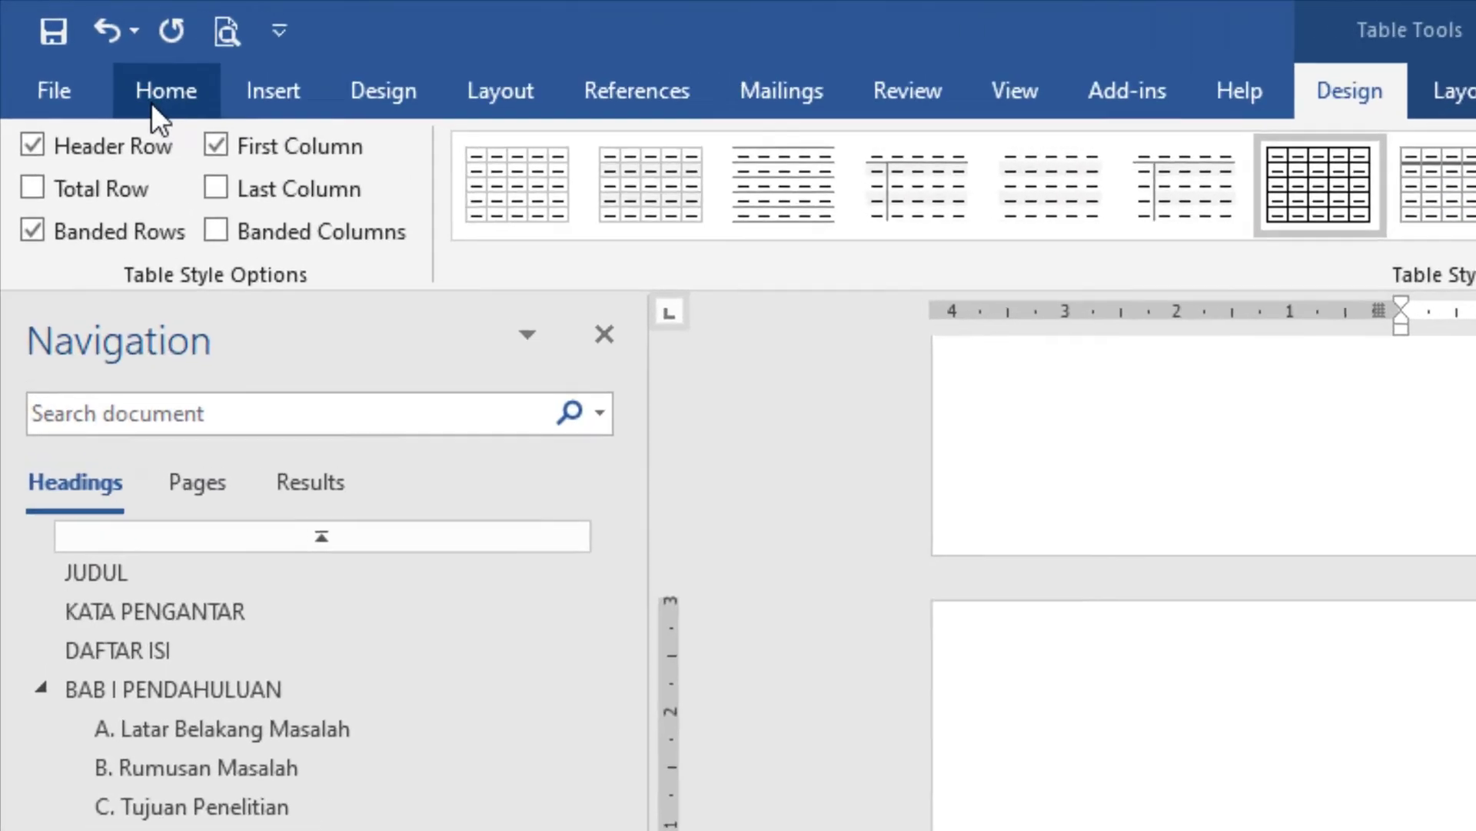
pyautogui.click(153, 106)
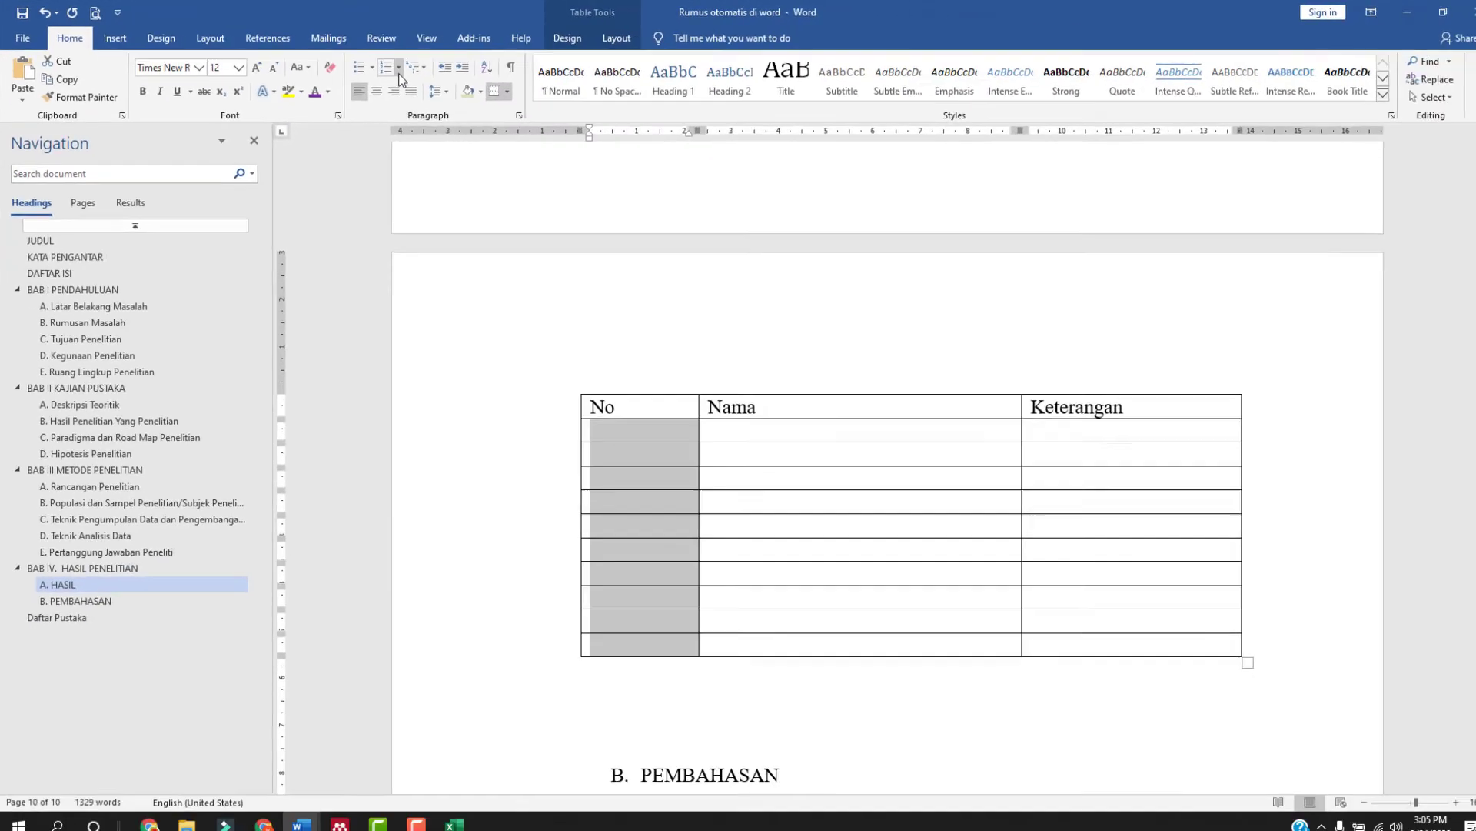
pyautogui.click(1016, 171)
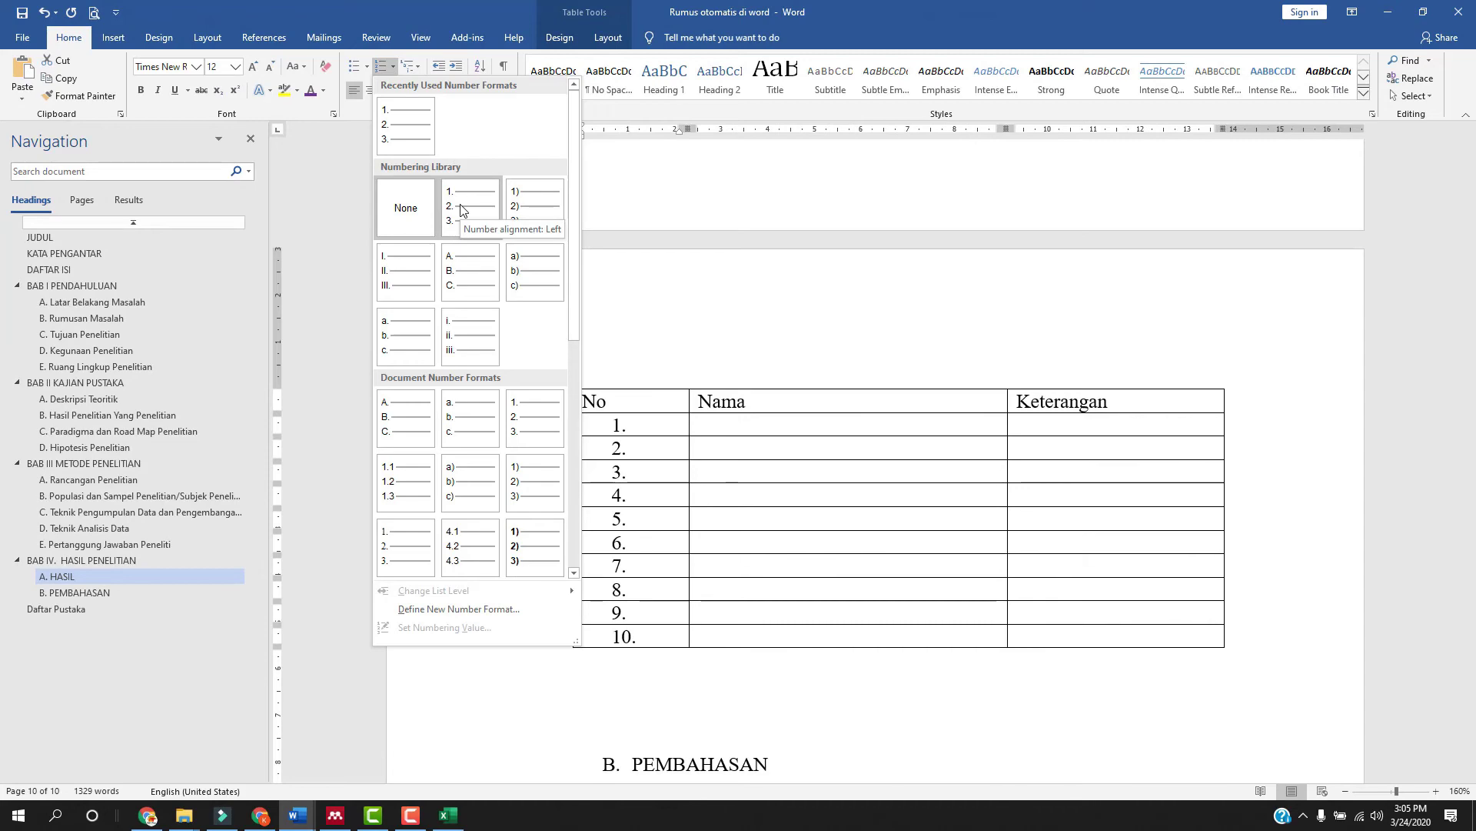
pyautogui.click(460, 206)
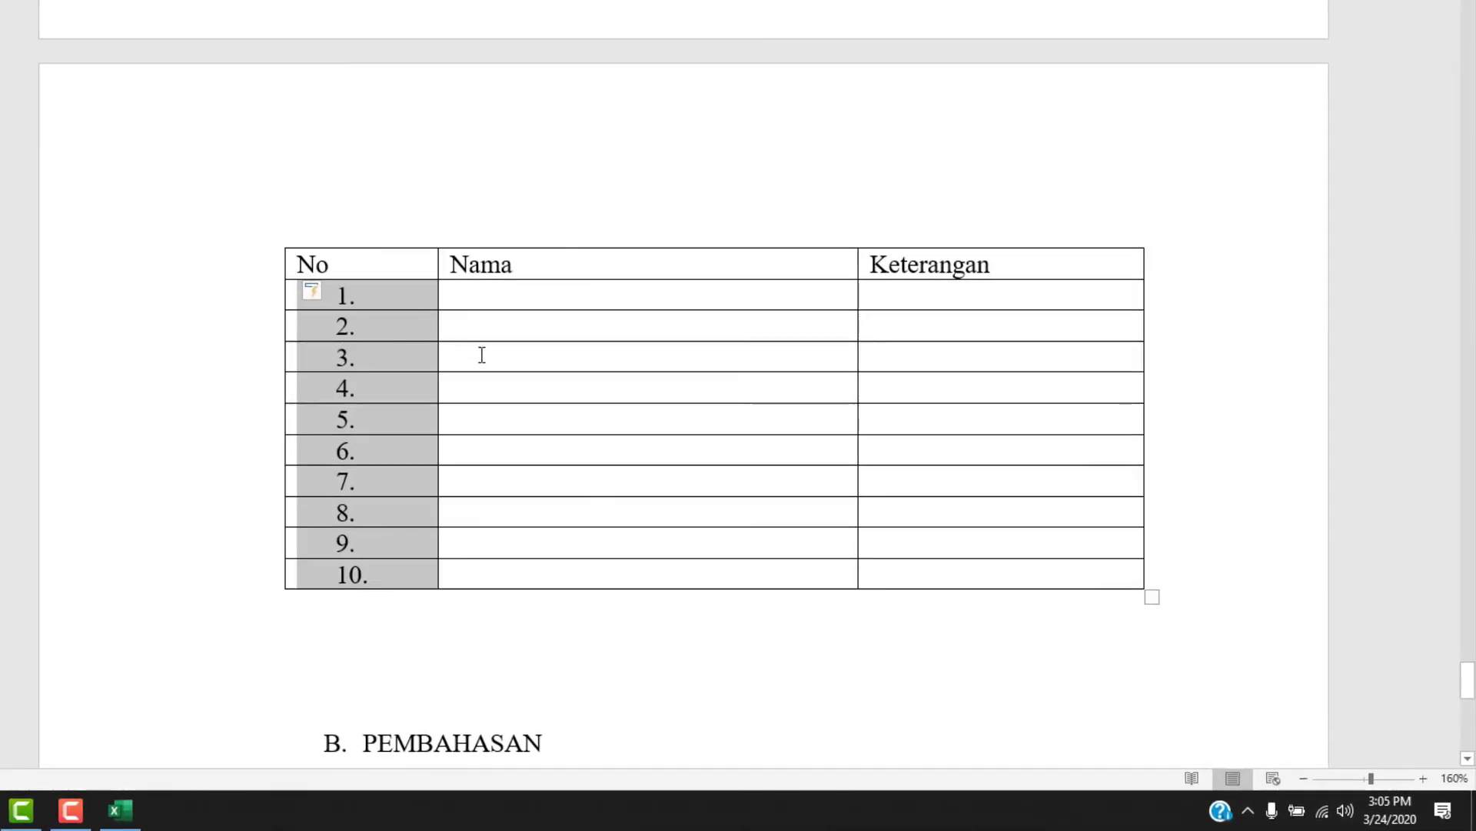
# Reduce the left indent of the automatic numbers 1 to 10 in the No column.
pyautogui.click(482, 355)
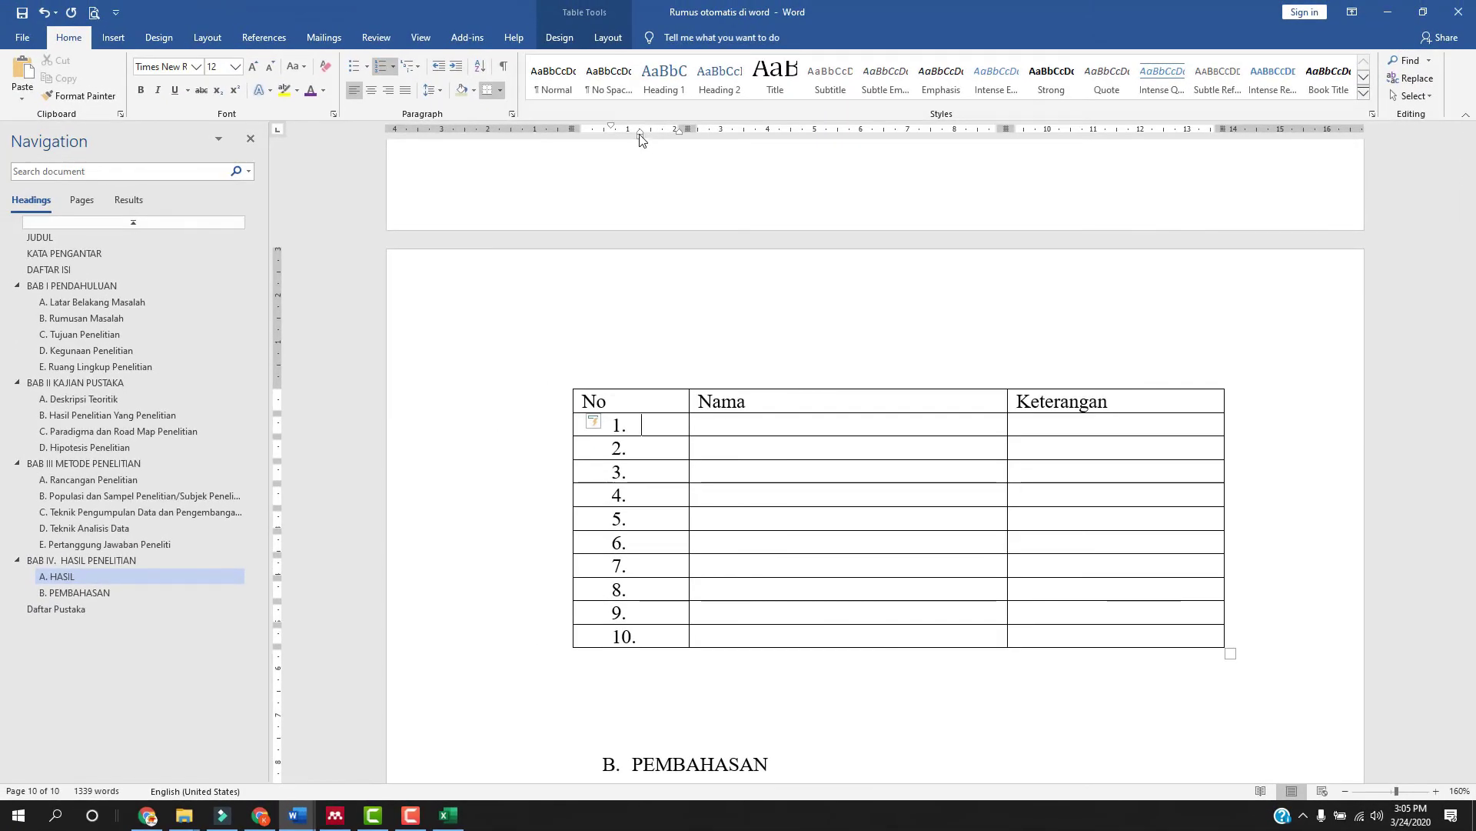
pyautogui.moveTo(640, 137); pyautogui.dragTo(621, 146)
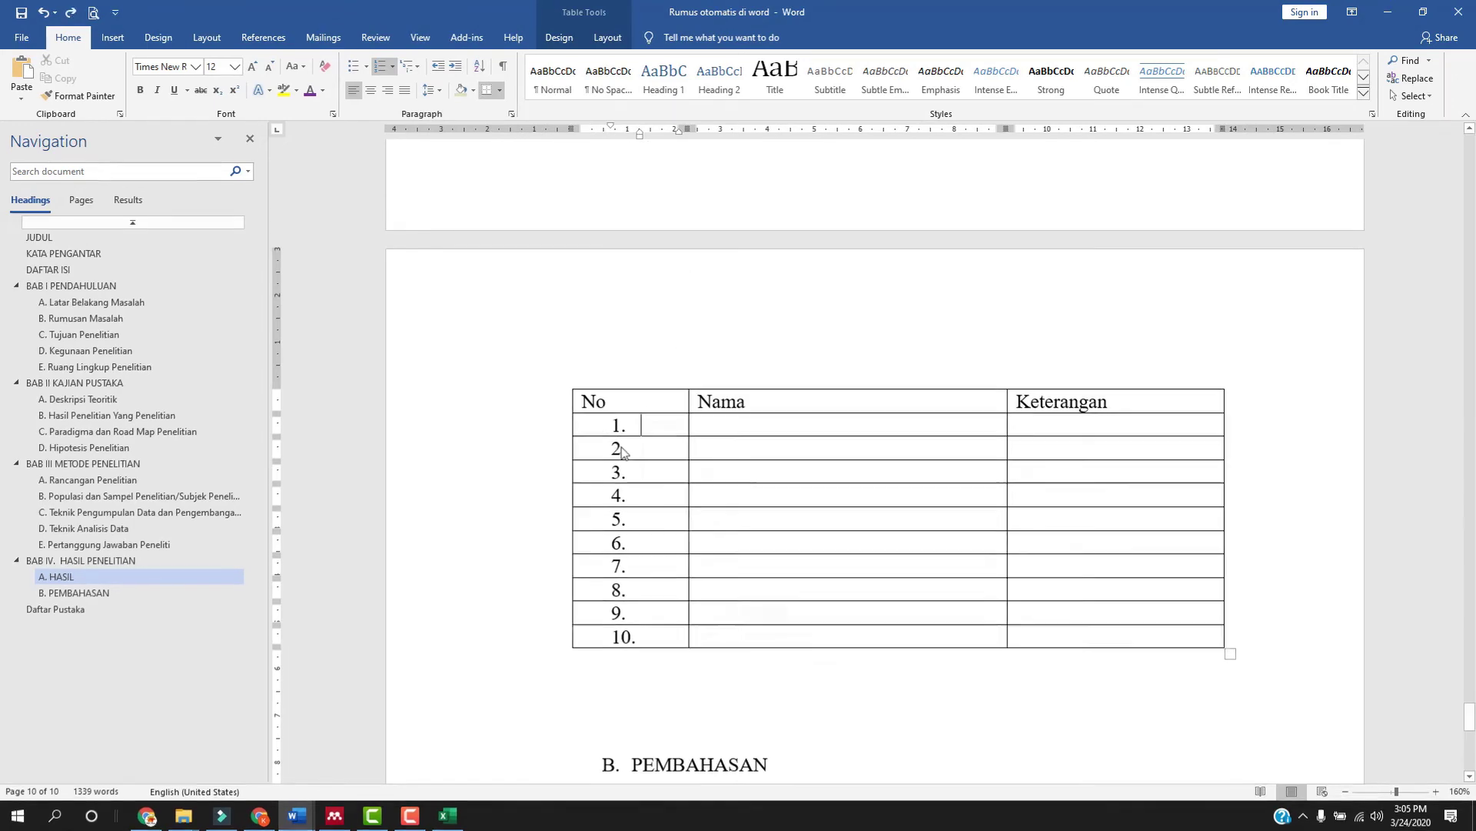
pyautogui.moveTo(427, 512); pyautogui.dragTo(520, 767)
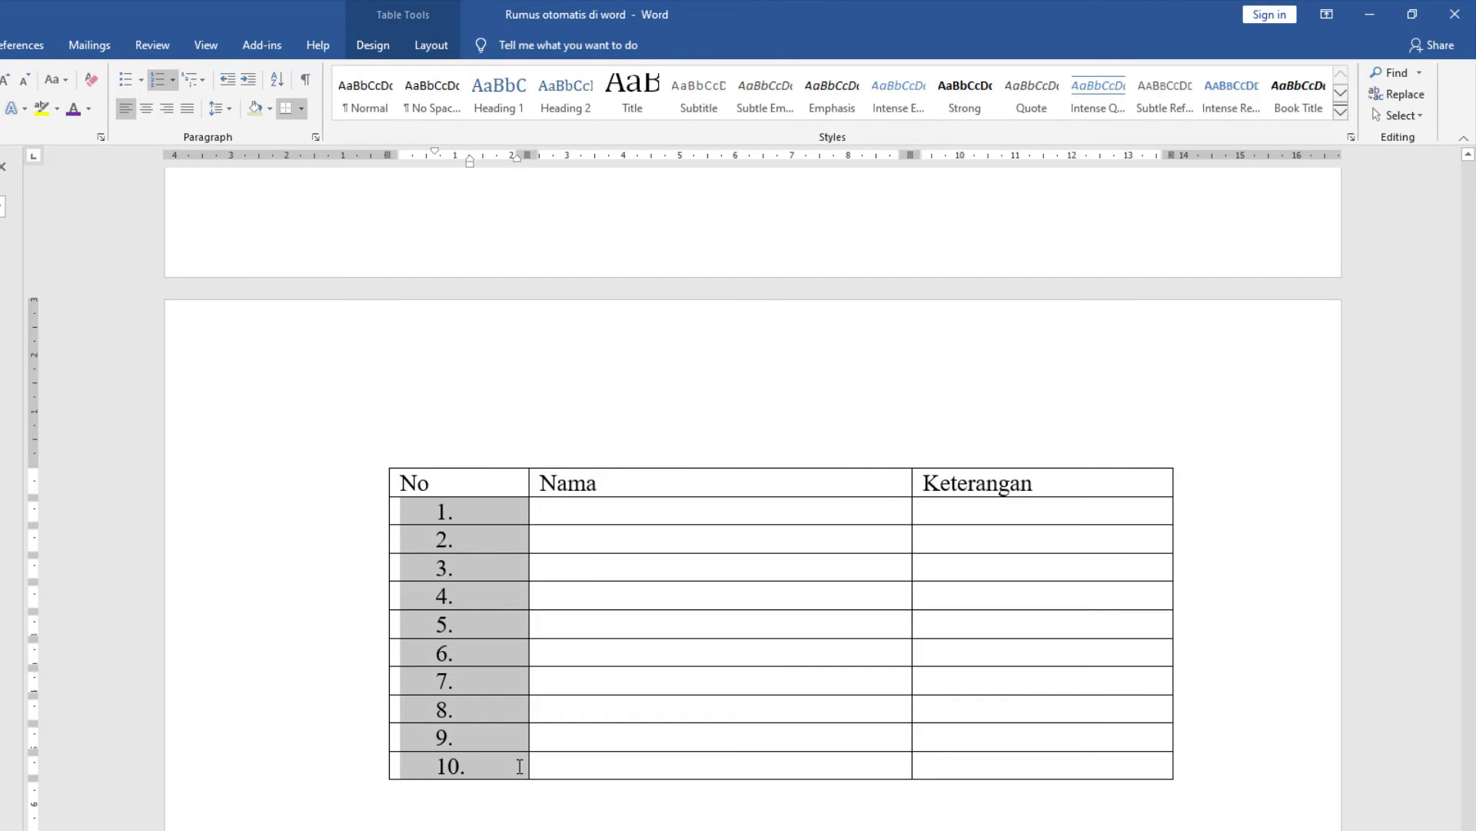
pyautogui.moveTo(469, 168); pyautogui.dragTo(441, 185)
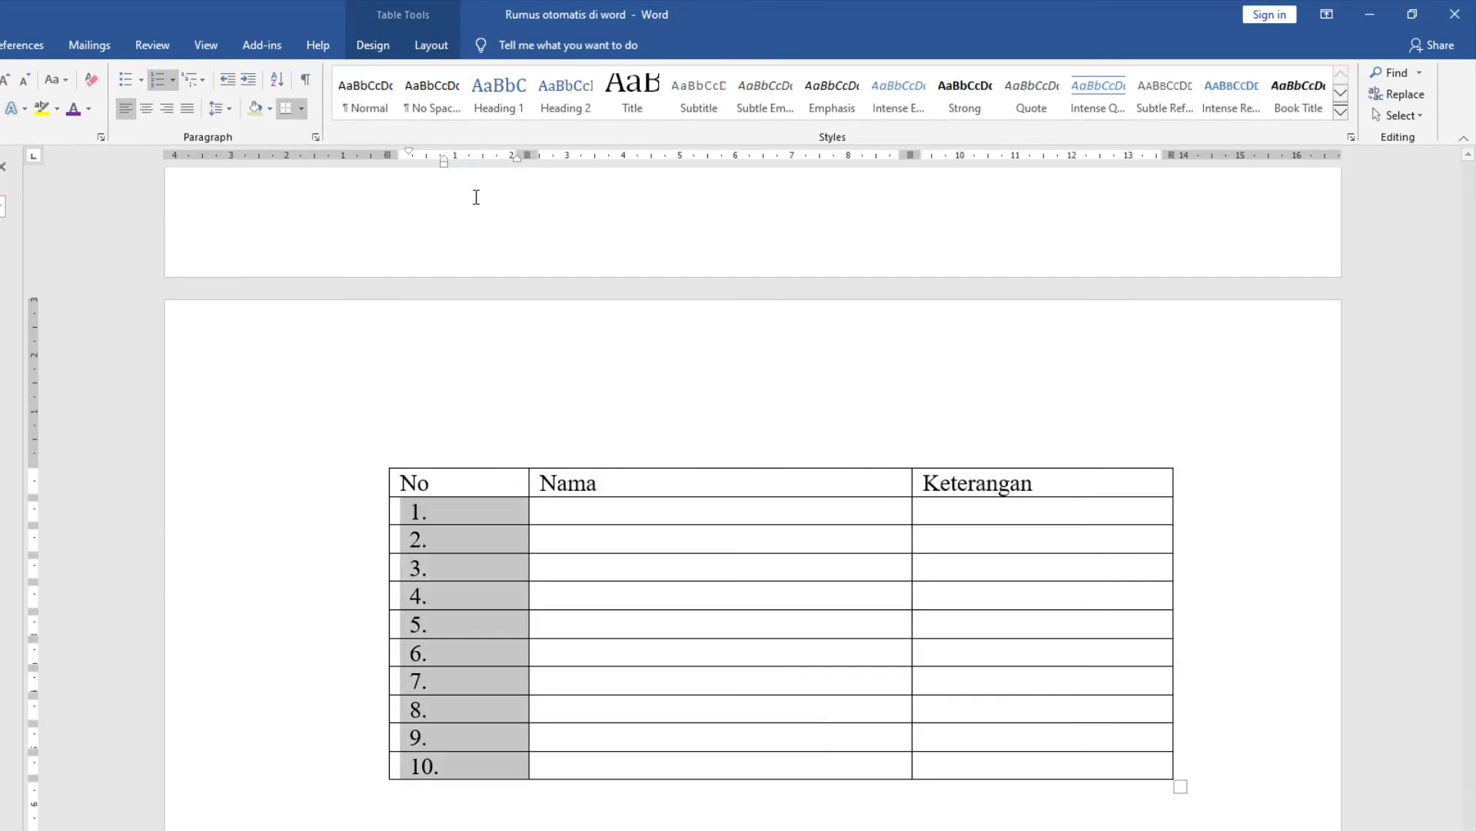
# Undo the width change on the selected number cells and narrow the whole No column to fit its numbers.
pyautogui.moveTo(531, 154); pyautogui.dragTo(468, 180)
pyautogui.hotkey('ctrl', 'z')
pyautogui.click(569, 483)
pyautogui.moveTo(526, 483); pyautogui.dragTo(463, 494)
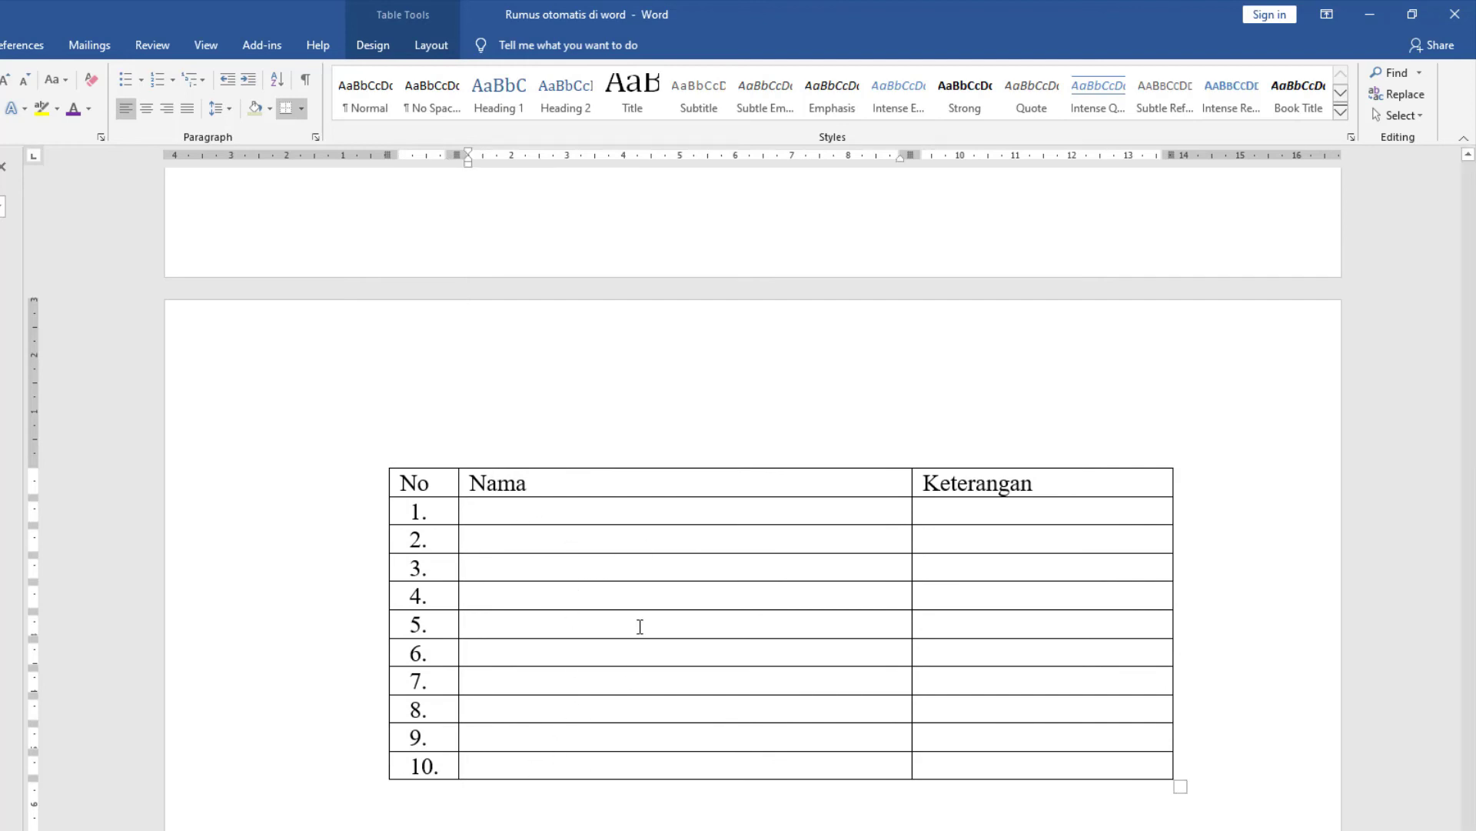
# Extend the table with new automatically numbered rows 11 to 15.
pyautogui.press('Tab')
pyautogui.press('Tab')
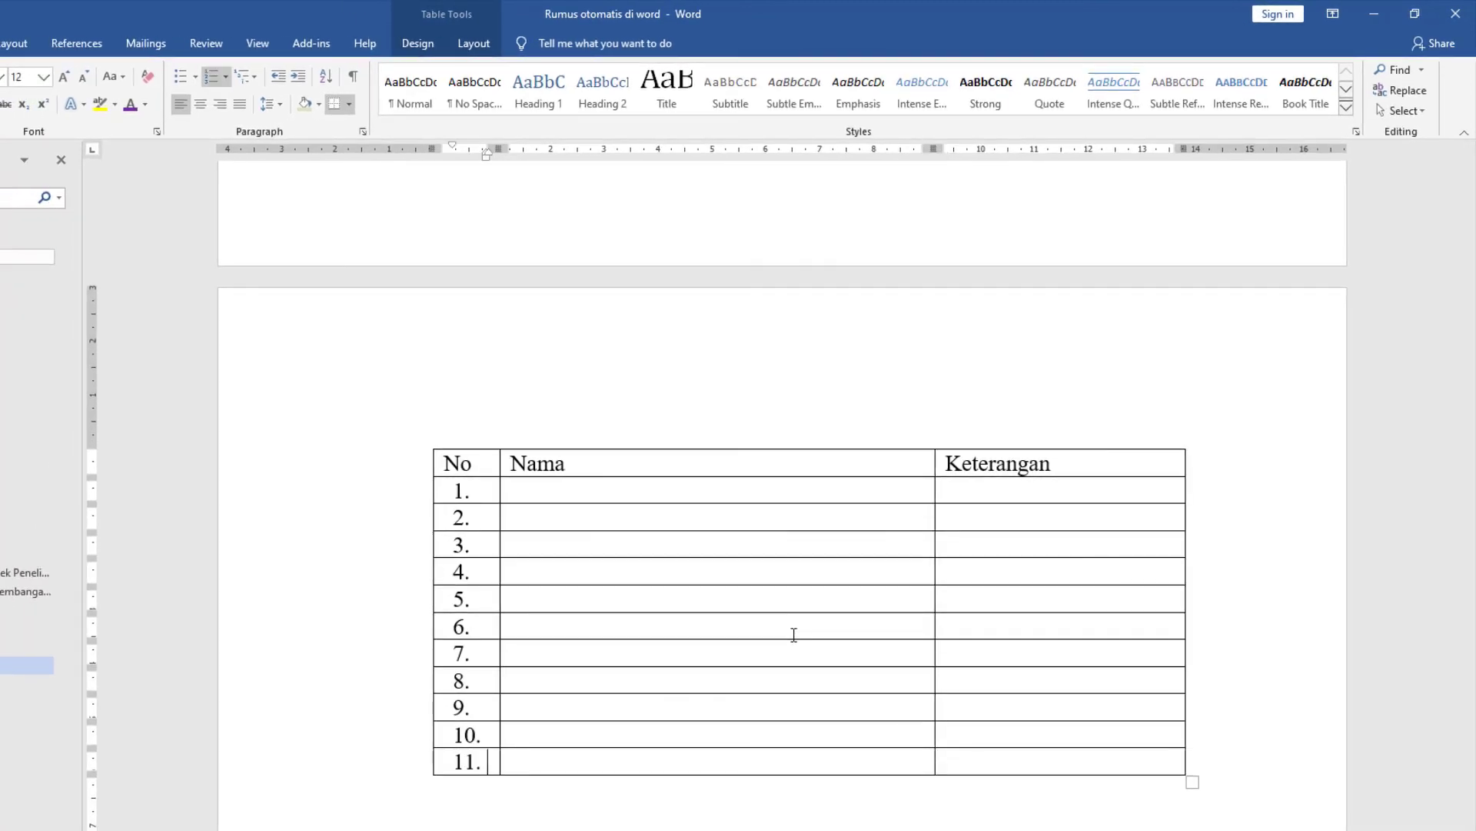
pyautogui.press('Tab')
pyautogui.press('Tab')
pyautogui.press('Tab')
pyautogui.press('Tab')
pyautogui.press('Tab')
pyautogui.press('Tab')
pyautogui.press('Tab')
pyautogui.press('Tab')
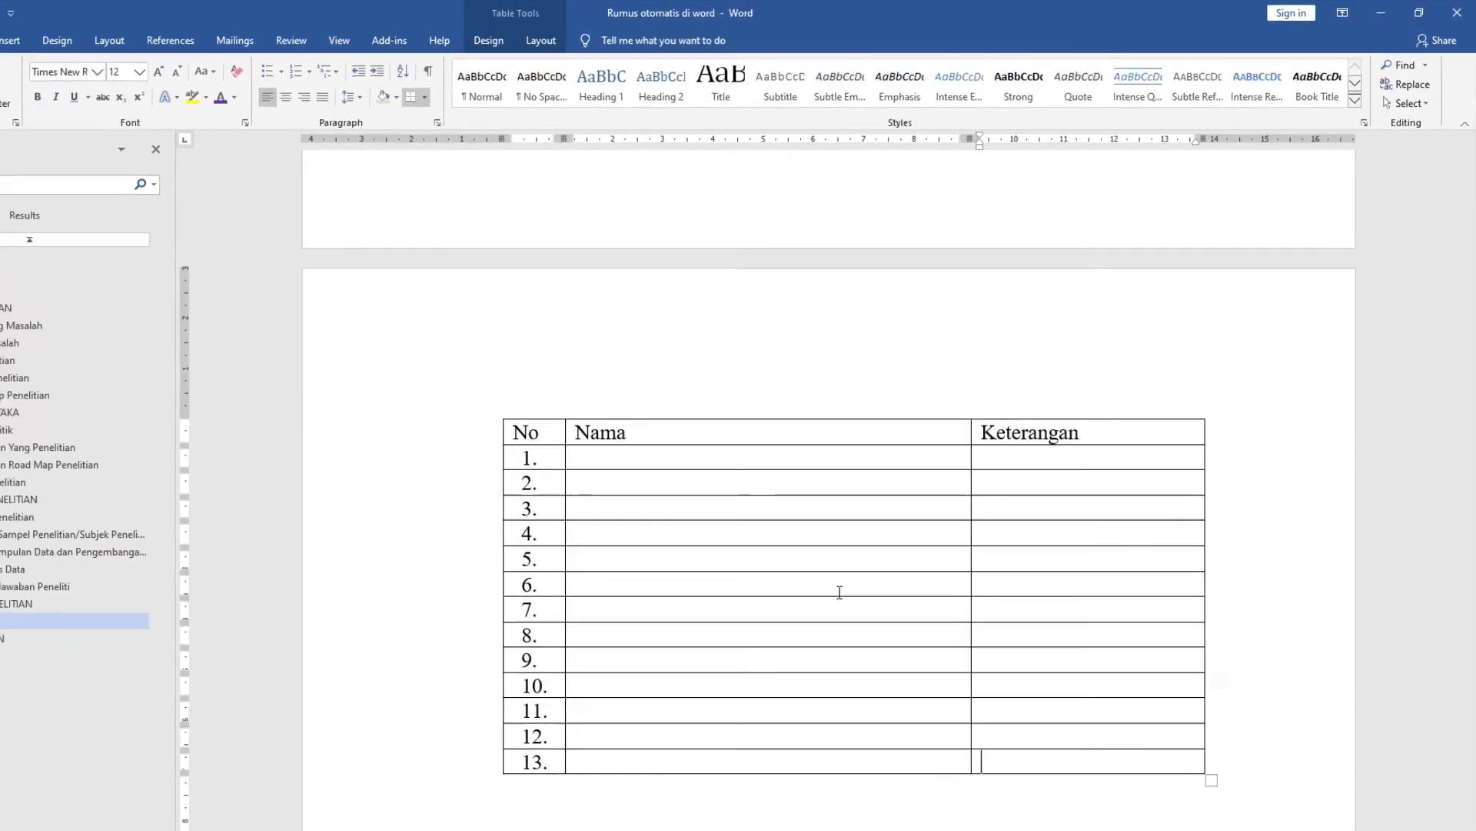
pyautogui.press('Tab')
pyautogui.press('Tab')
pyautogui.press('Tab')
pyautogui.press('Tab')
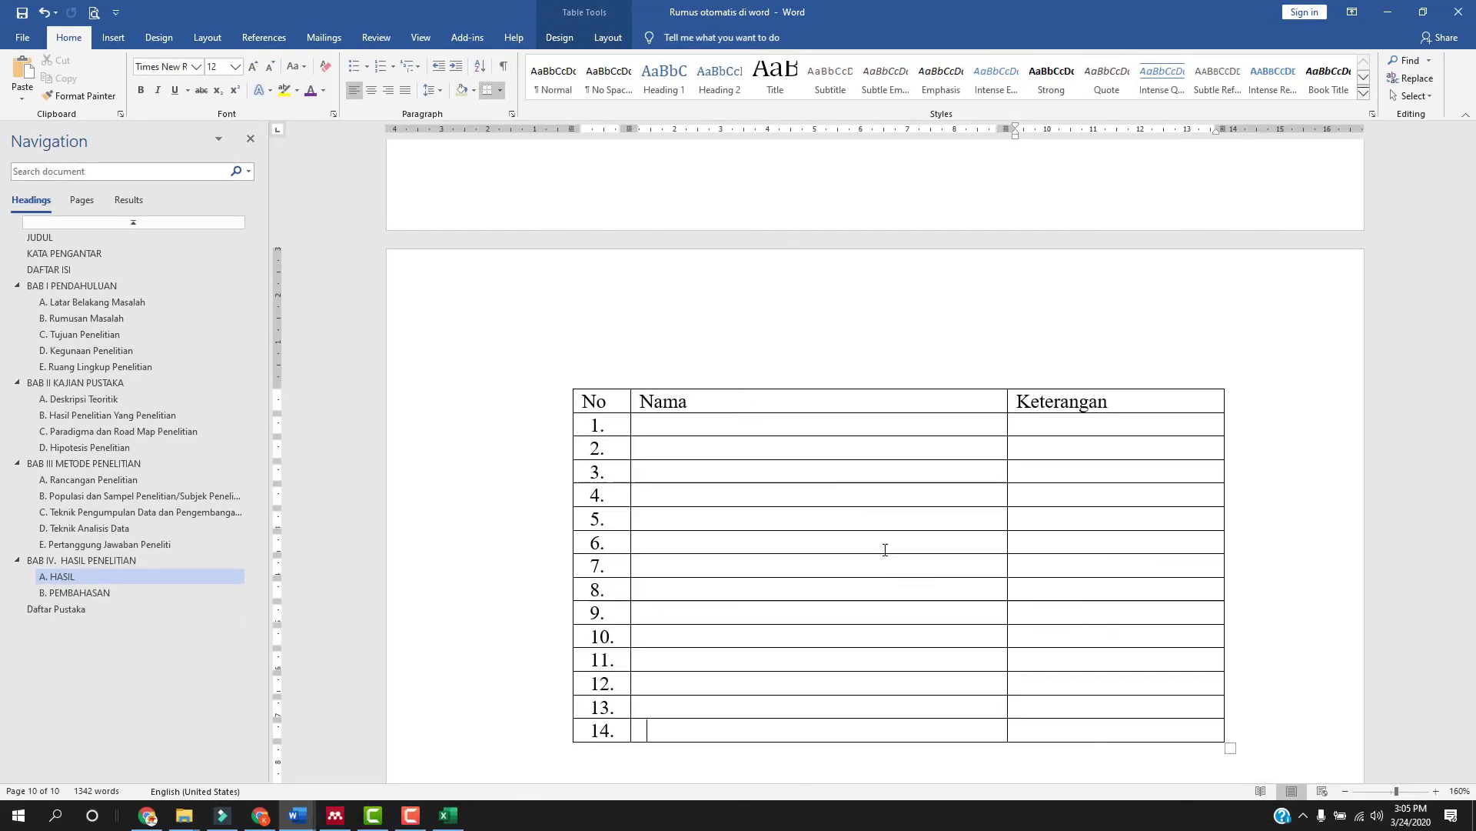
pyautogui.scroll(-3, 477, 532)
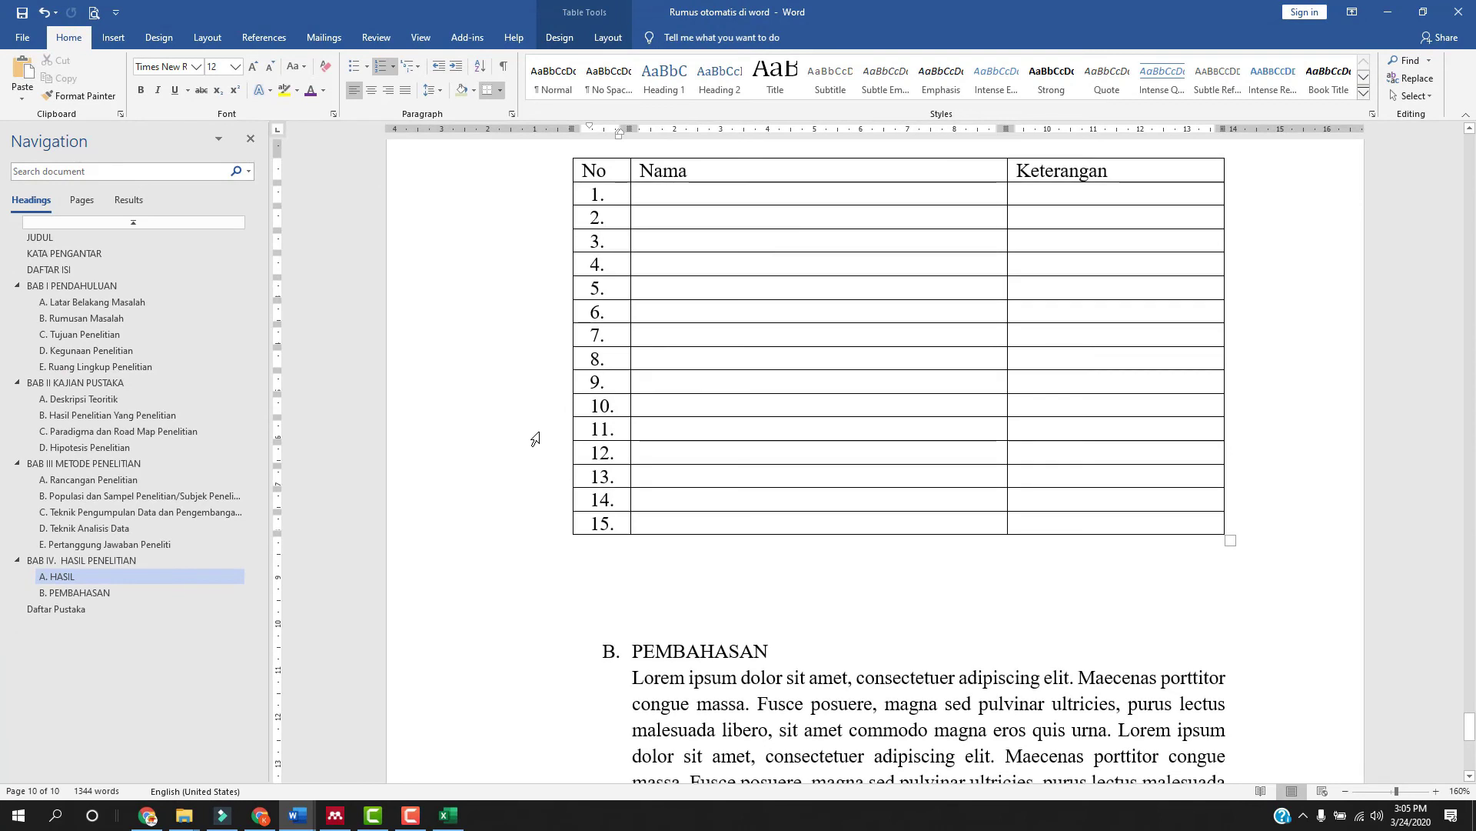
pyautogui.moveTo(536, 438); pyautogui.dragTo(533, 529)
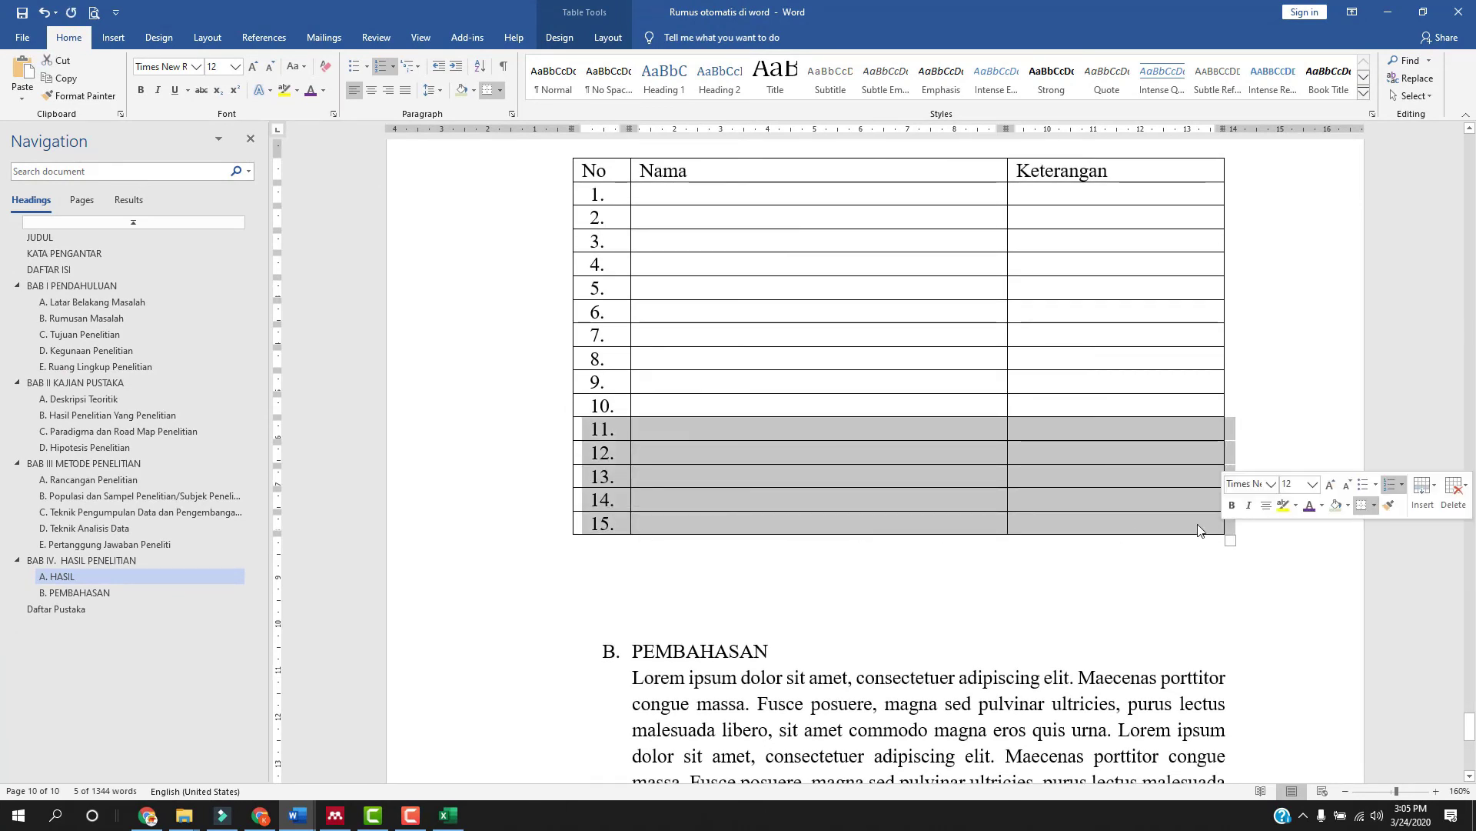
pyautogui.click(730, 578)
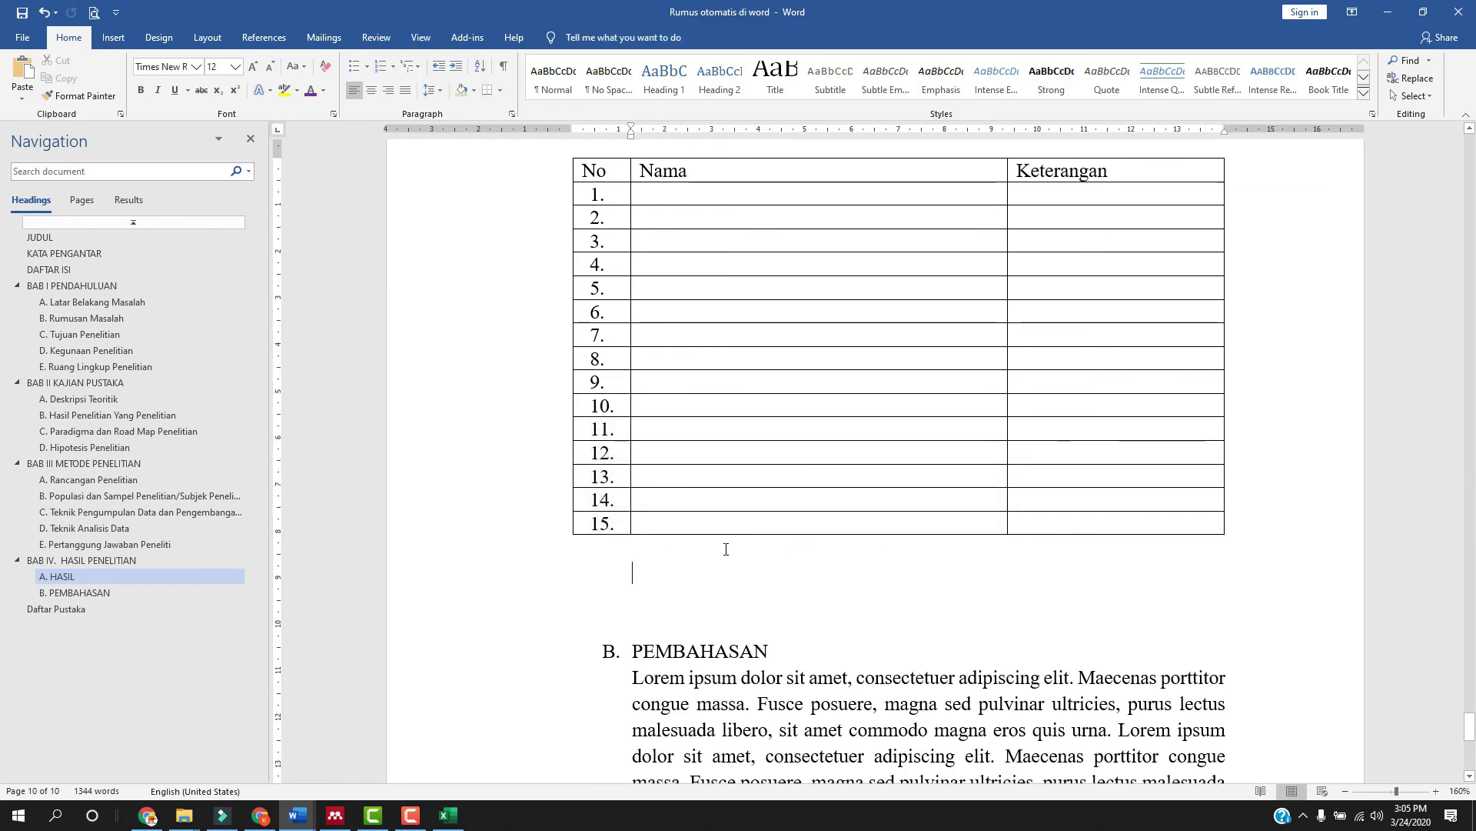
pyautogui.click(769, 517)
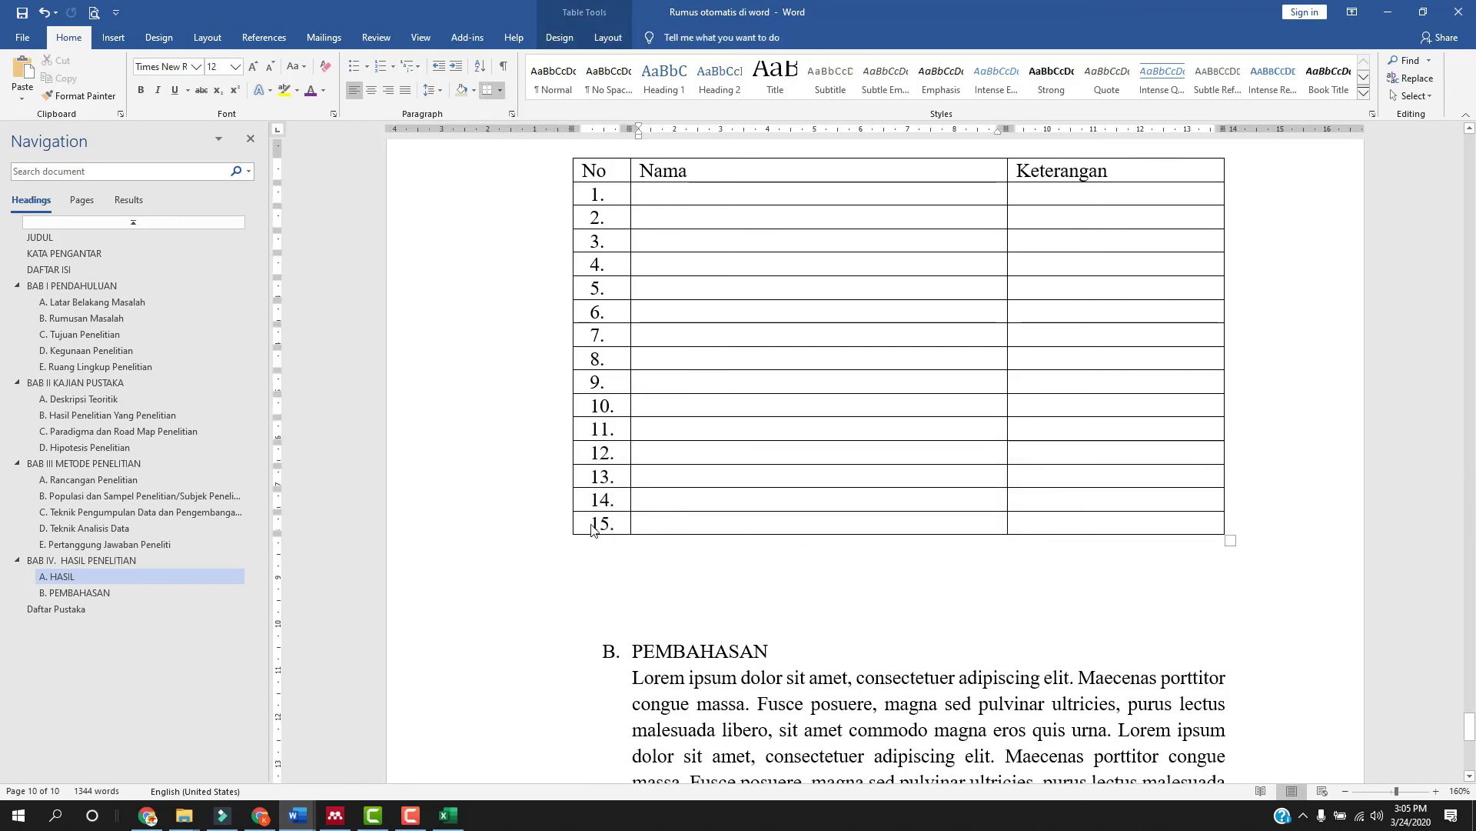
# Insert four automatically numbered rows above rows 12 to 15 of the No, Nama and Keterangan table.
pyautogui.moveTo(544, 464); pyautogui.dragTo(551, 521)
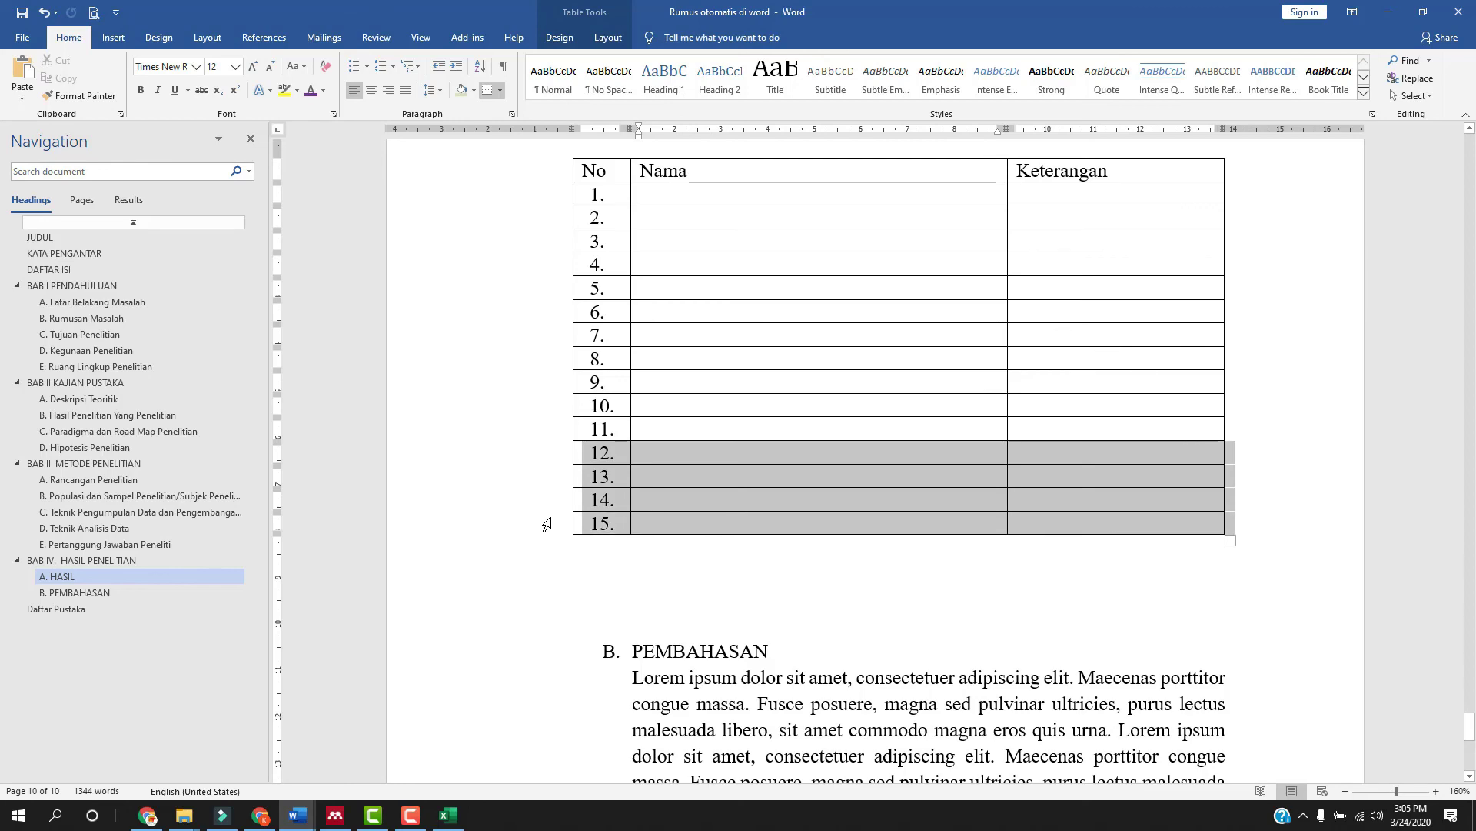
pyautogui.rightClick(979, 460)
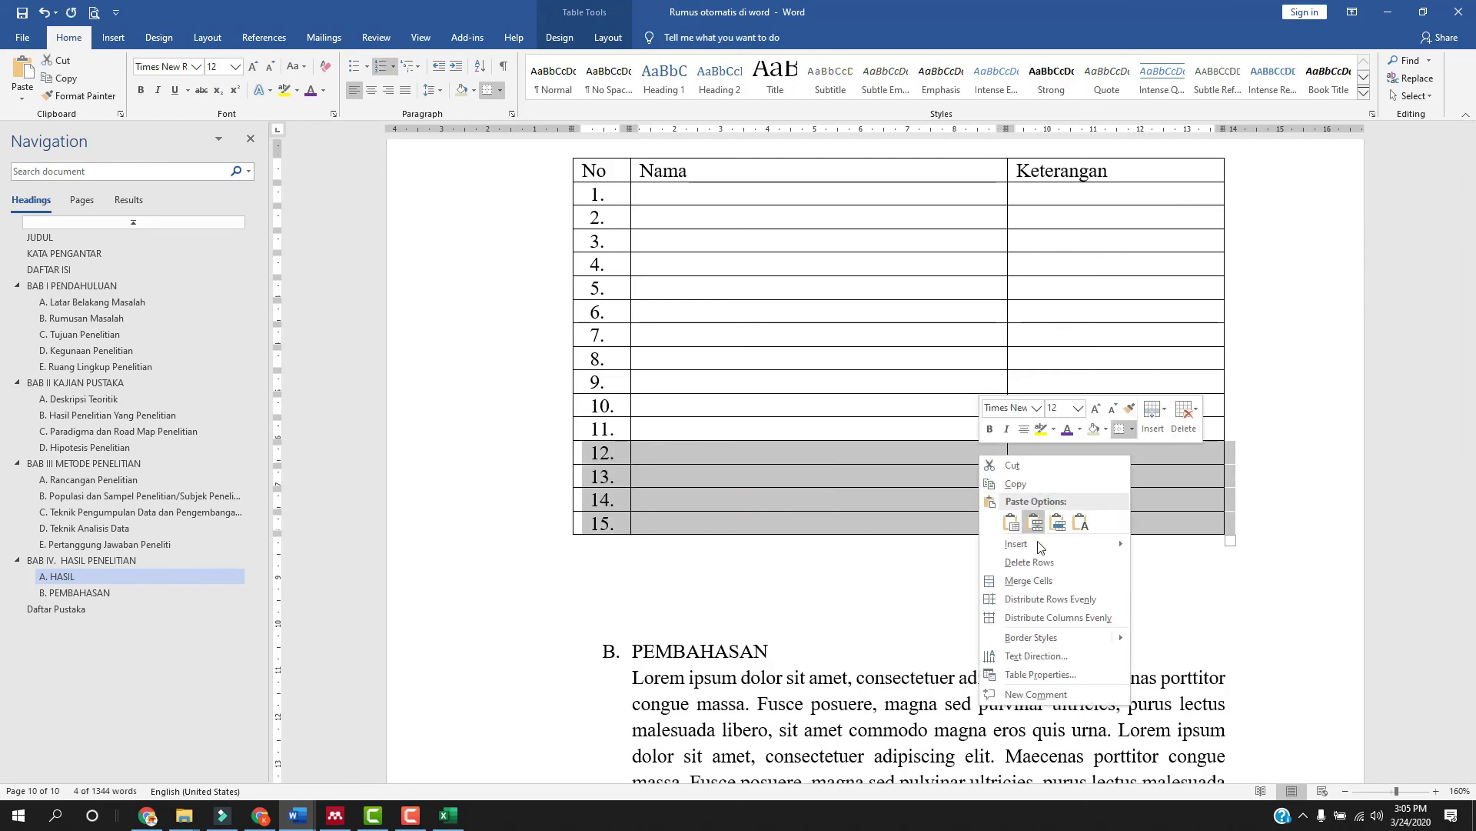
pyautogui.moveTo(1046, 545)
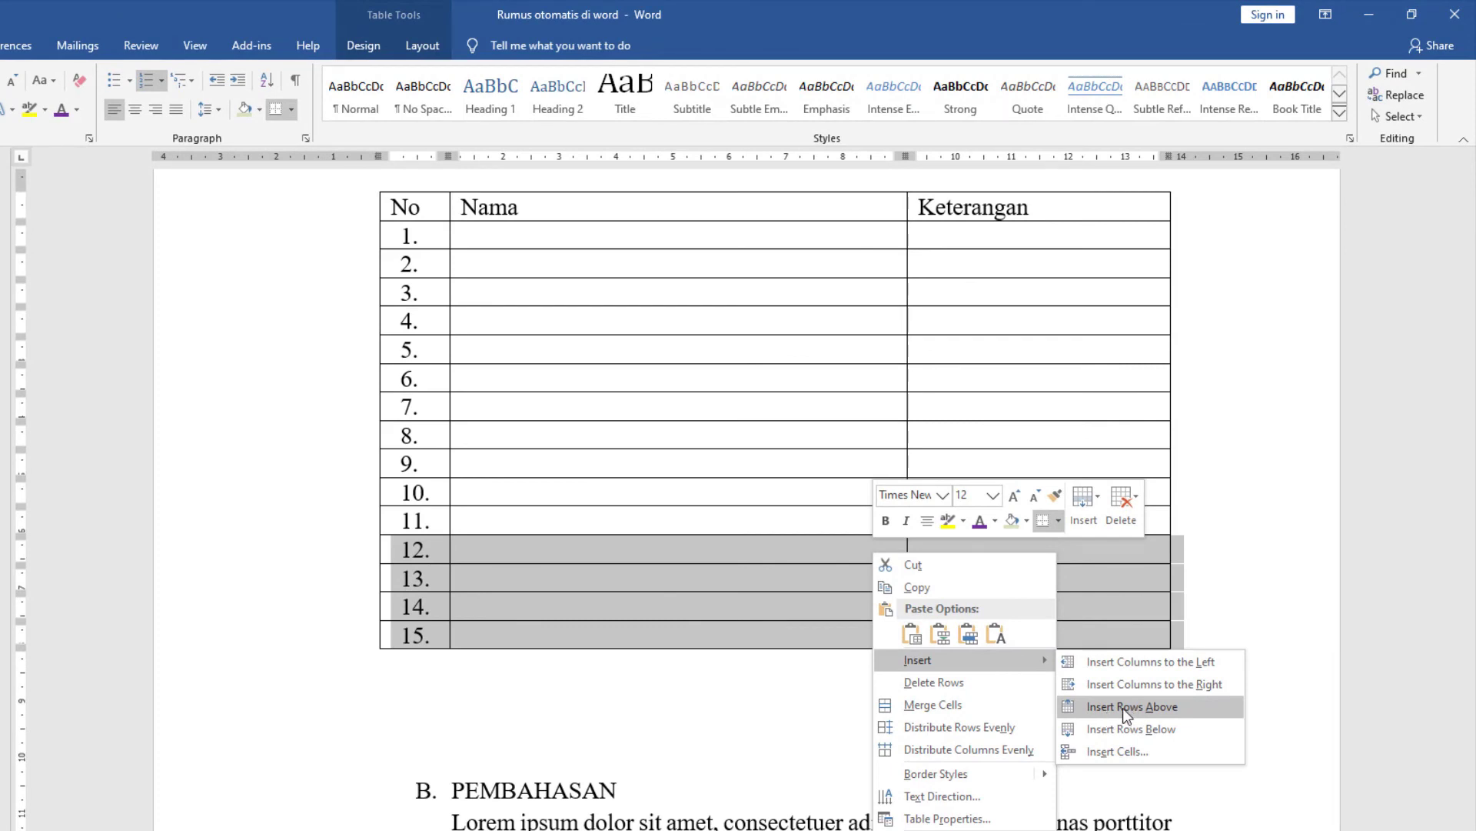
pyautogui.click(1123, 708)
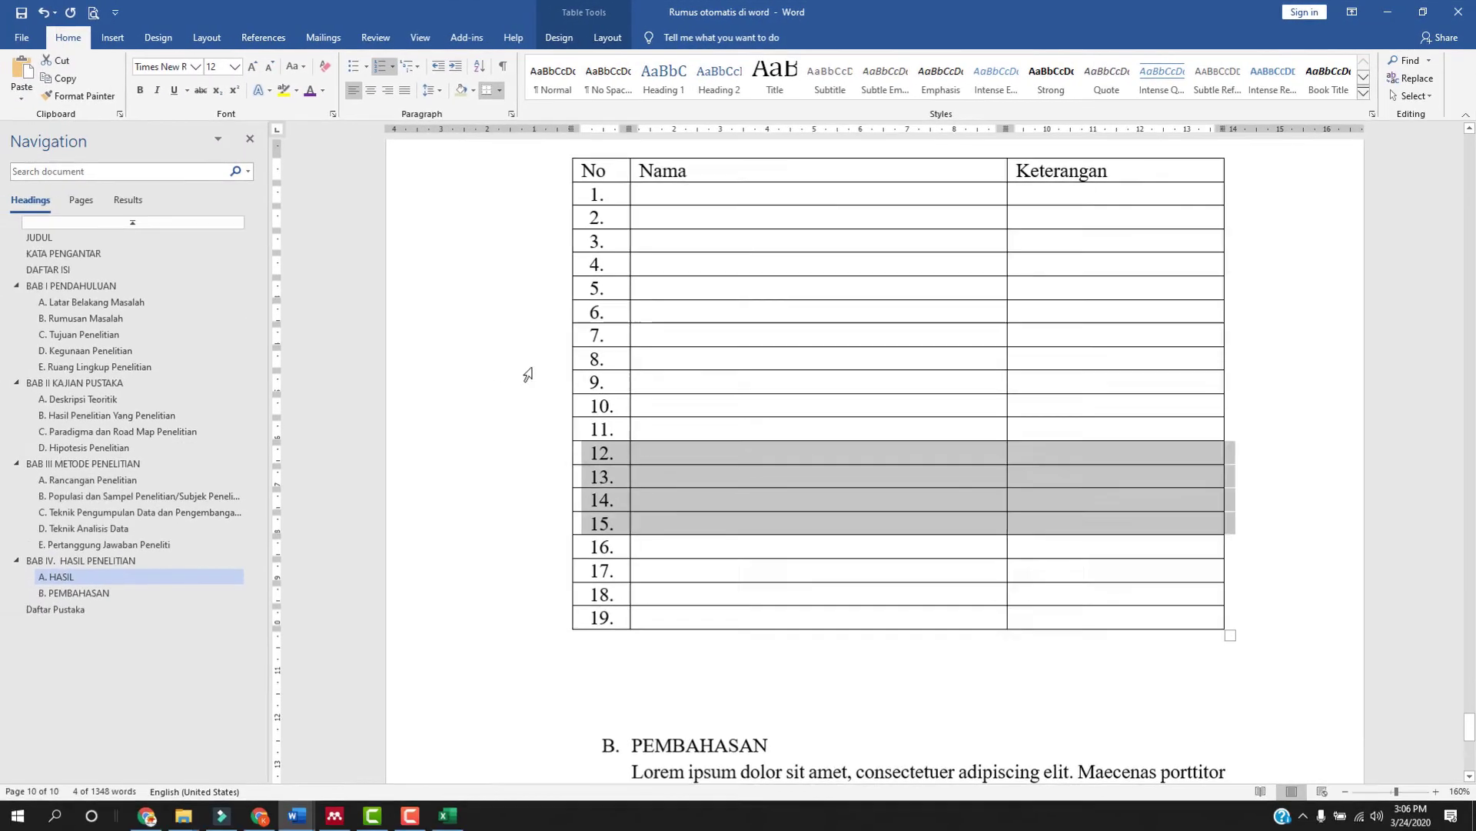
# Insert twelve more automatically numbered rows above rows 8 to 19 of the table.
pyautogui.moveTo(529, 372); pyautogui.dragTo(573, 627)
pyautogui.rightClick(788, 407)
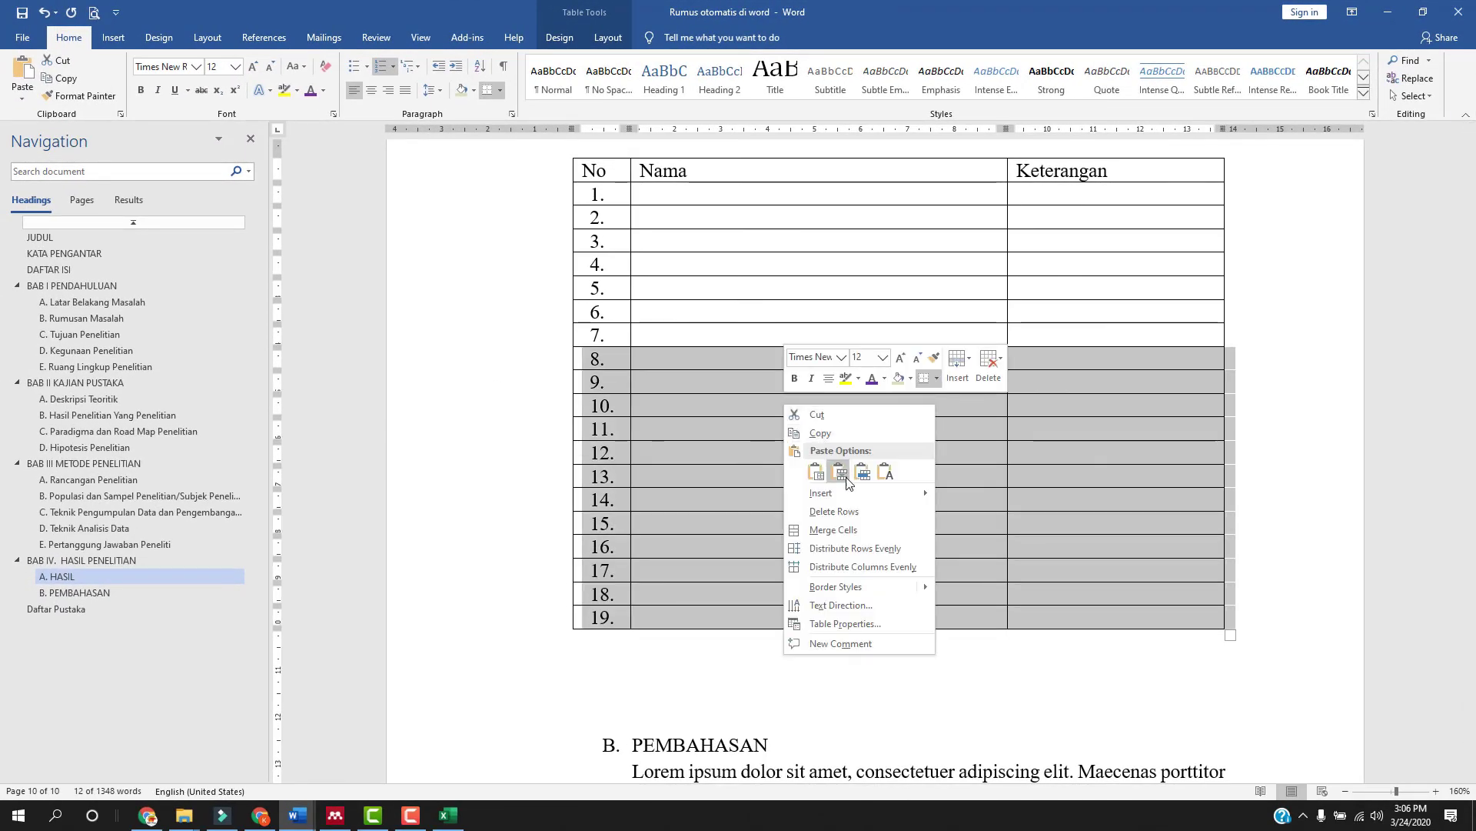
pyautogui.moveTo(912, 490)
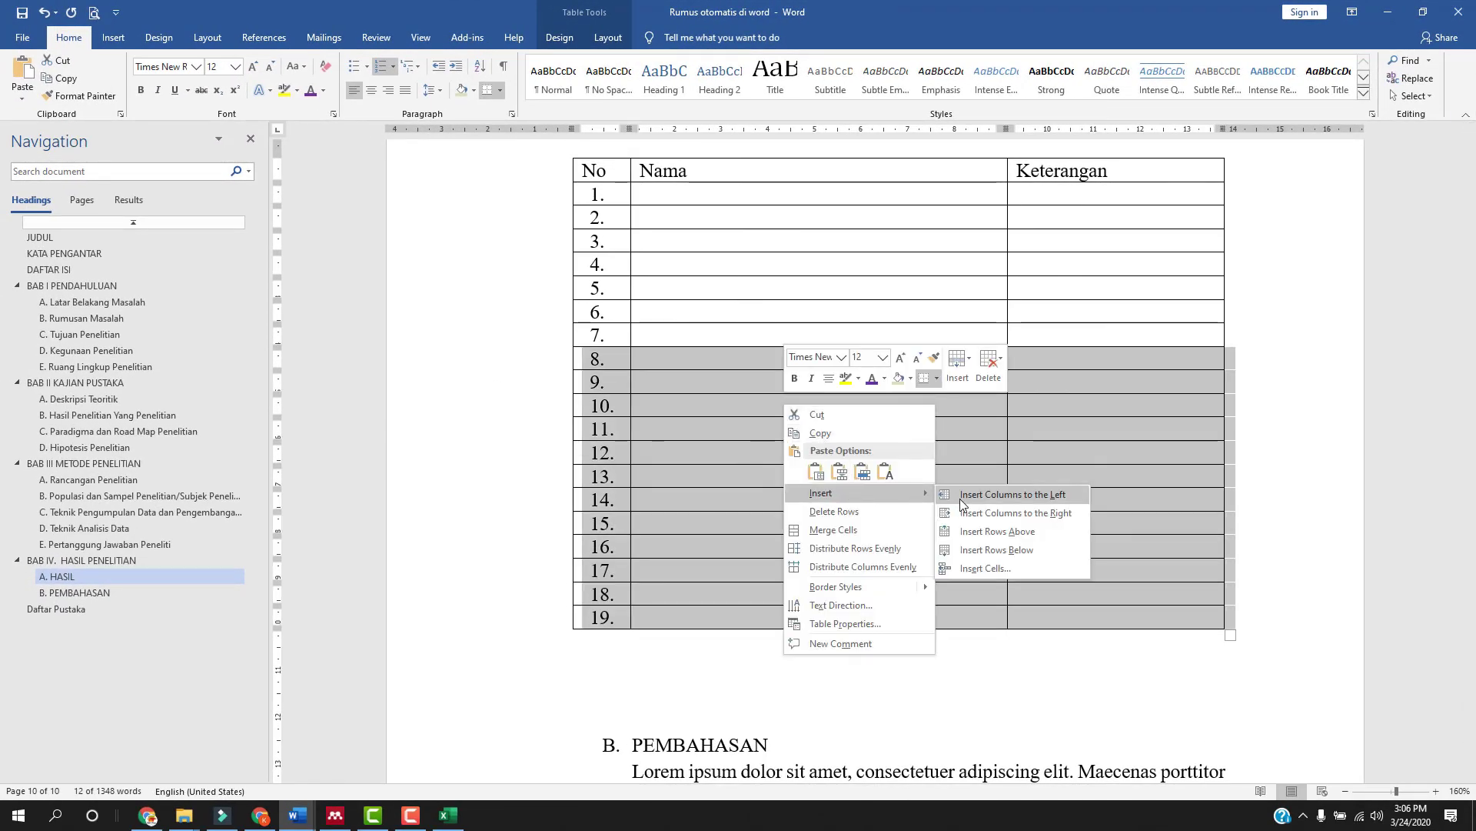
pyautogui.click(988, 530)
# Review the extended numbered table and the formula results in the TABEL DATA 1 and TABEL DATA 2 tables.
pyautogui.scroll(-3, 964, 523)
pyautogui.scroll(8, 964, 523)
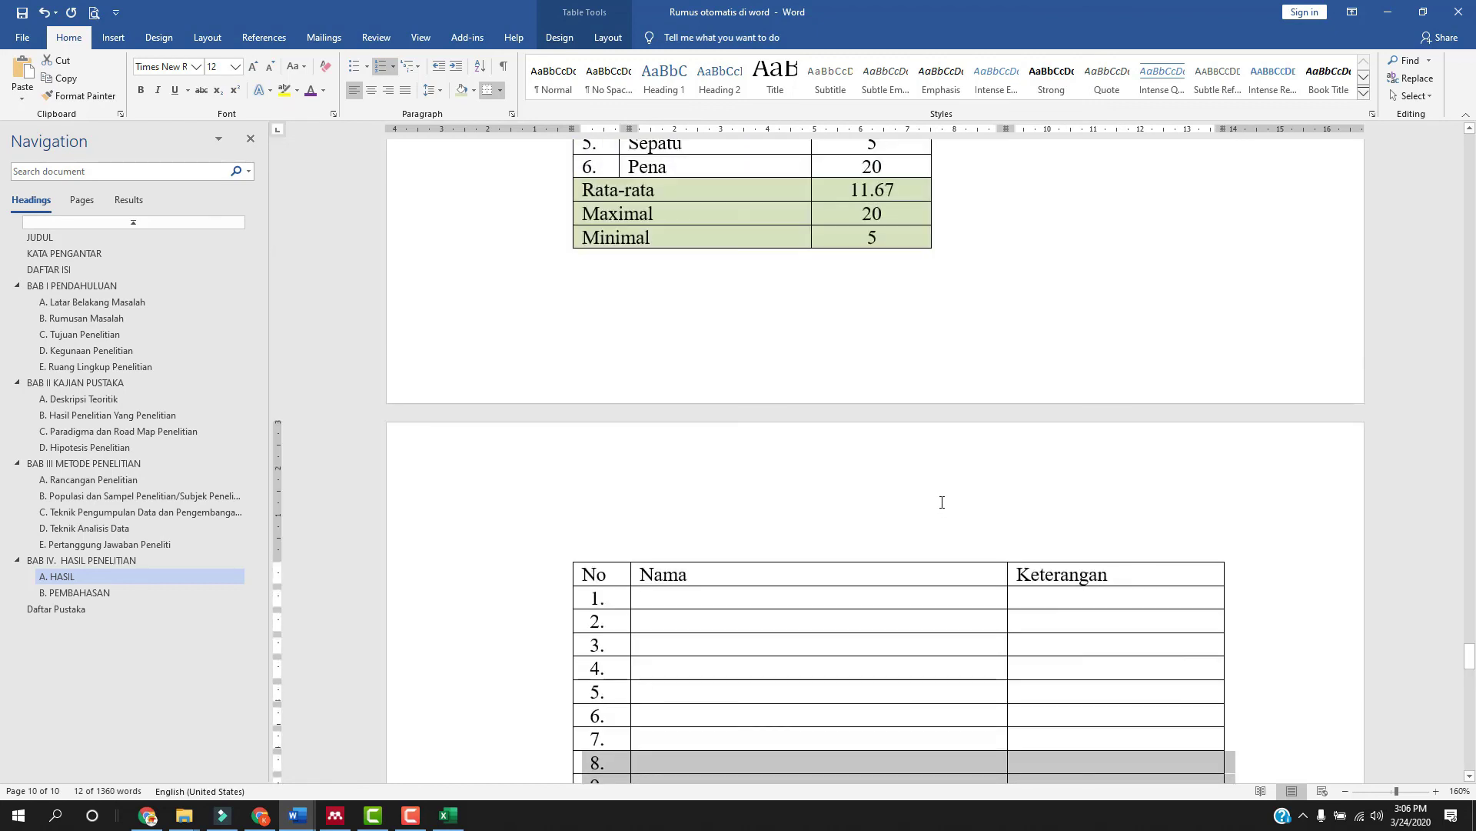
pyautogui.scroll(-2, 943, 501)
pyautogui.click(869, 488)
pyautogui.scroll(4, 871, 488)
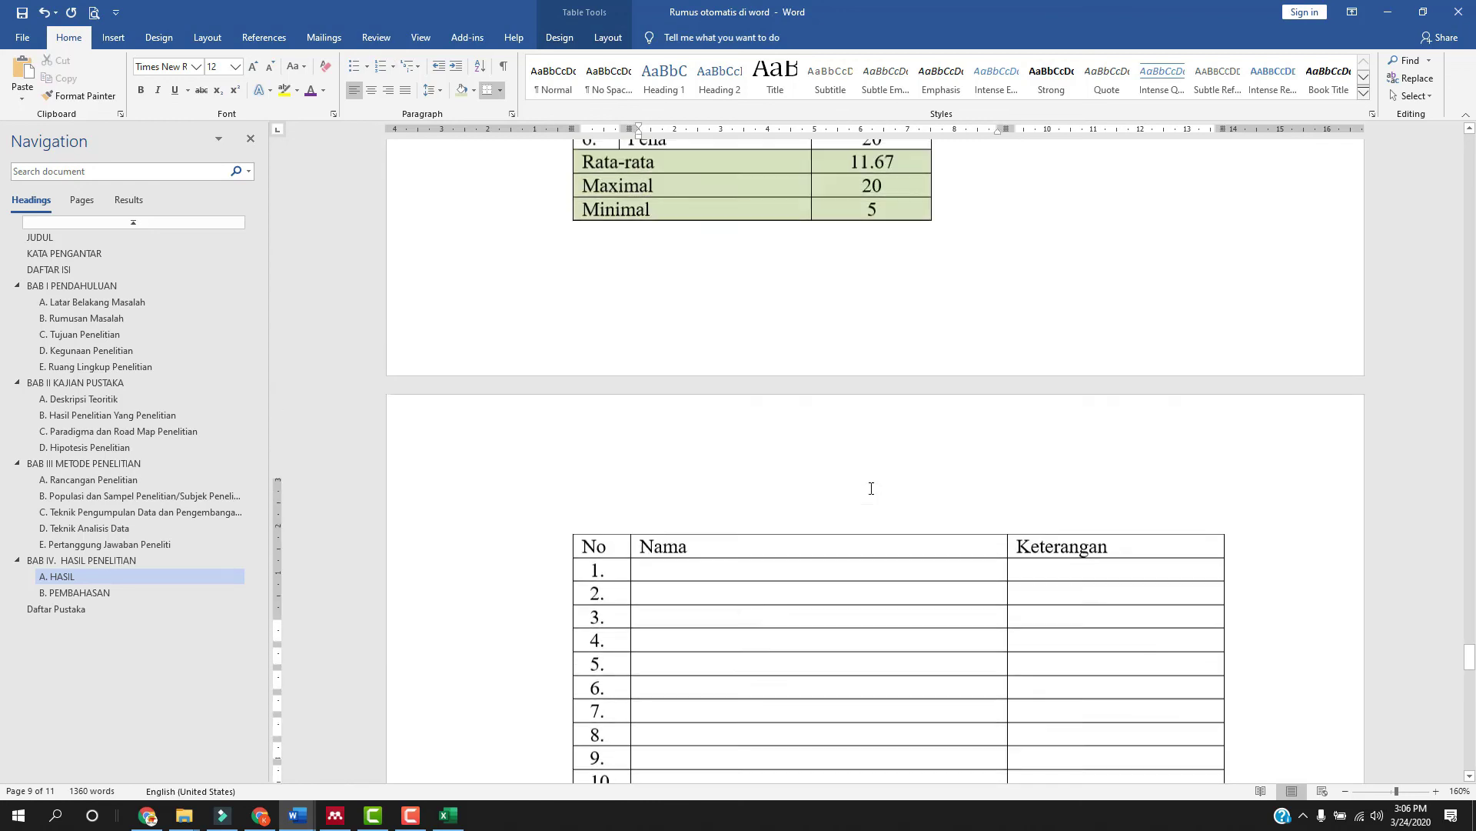
pyautogui.scroll(6, 872, 489)
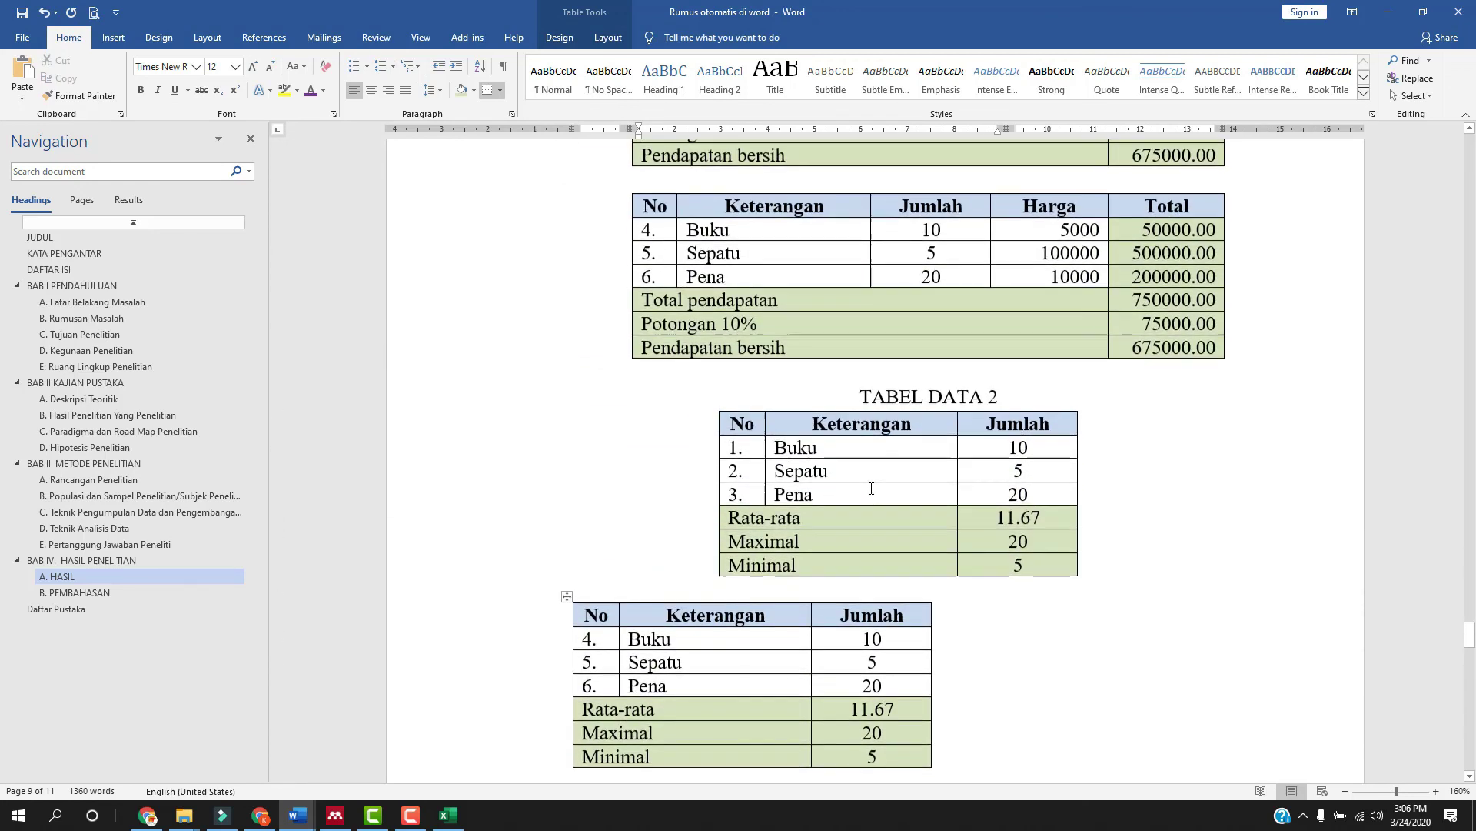
pyautogui.scroll(2, 874, 480)
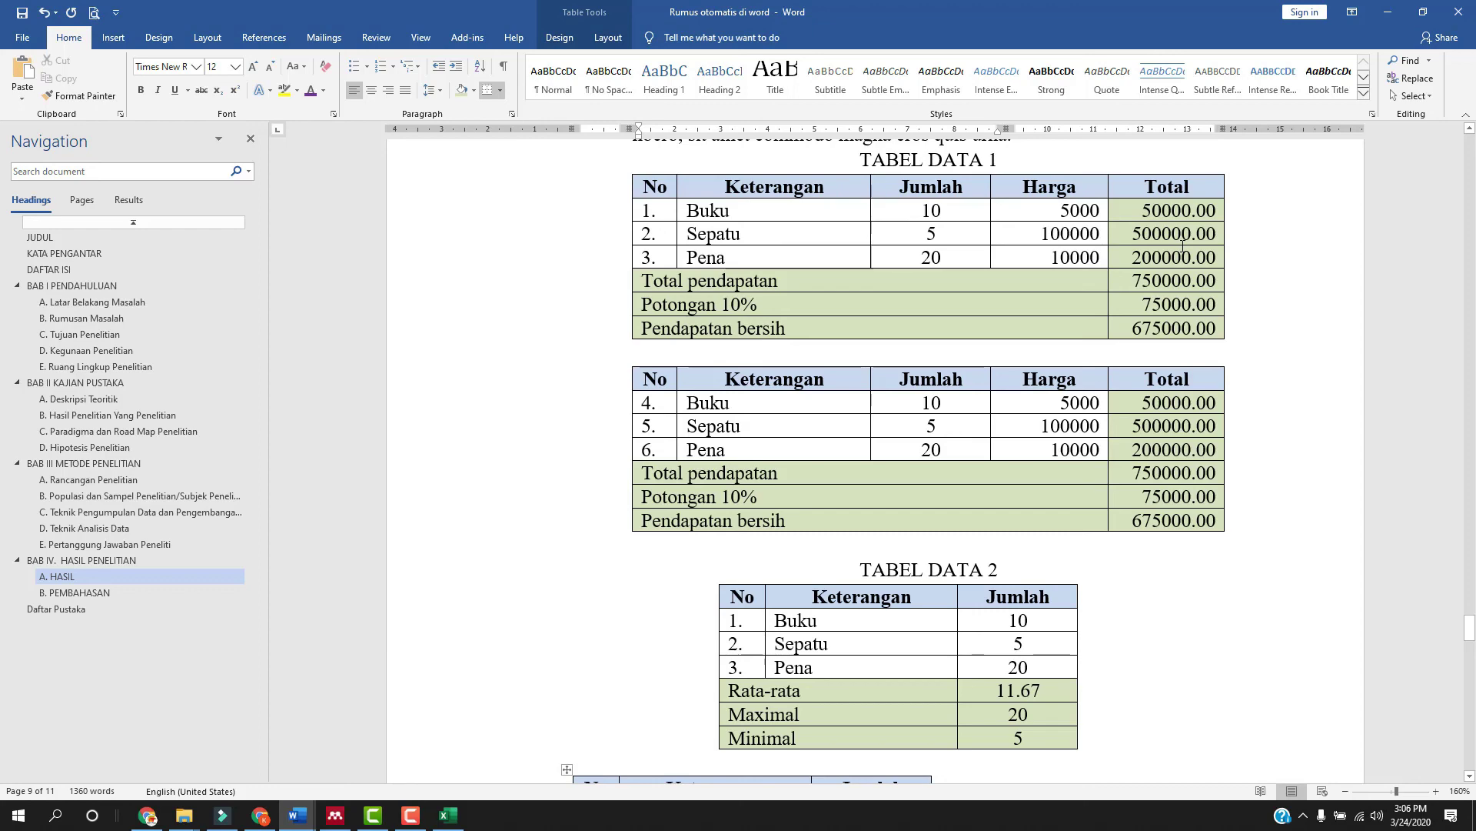
pyautogui.scroll(-6, 1139, 246)
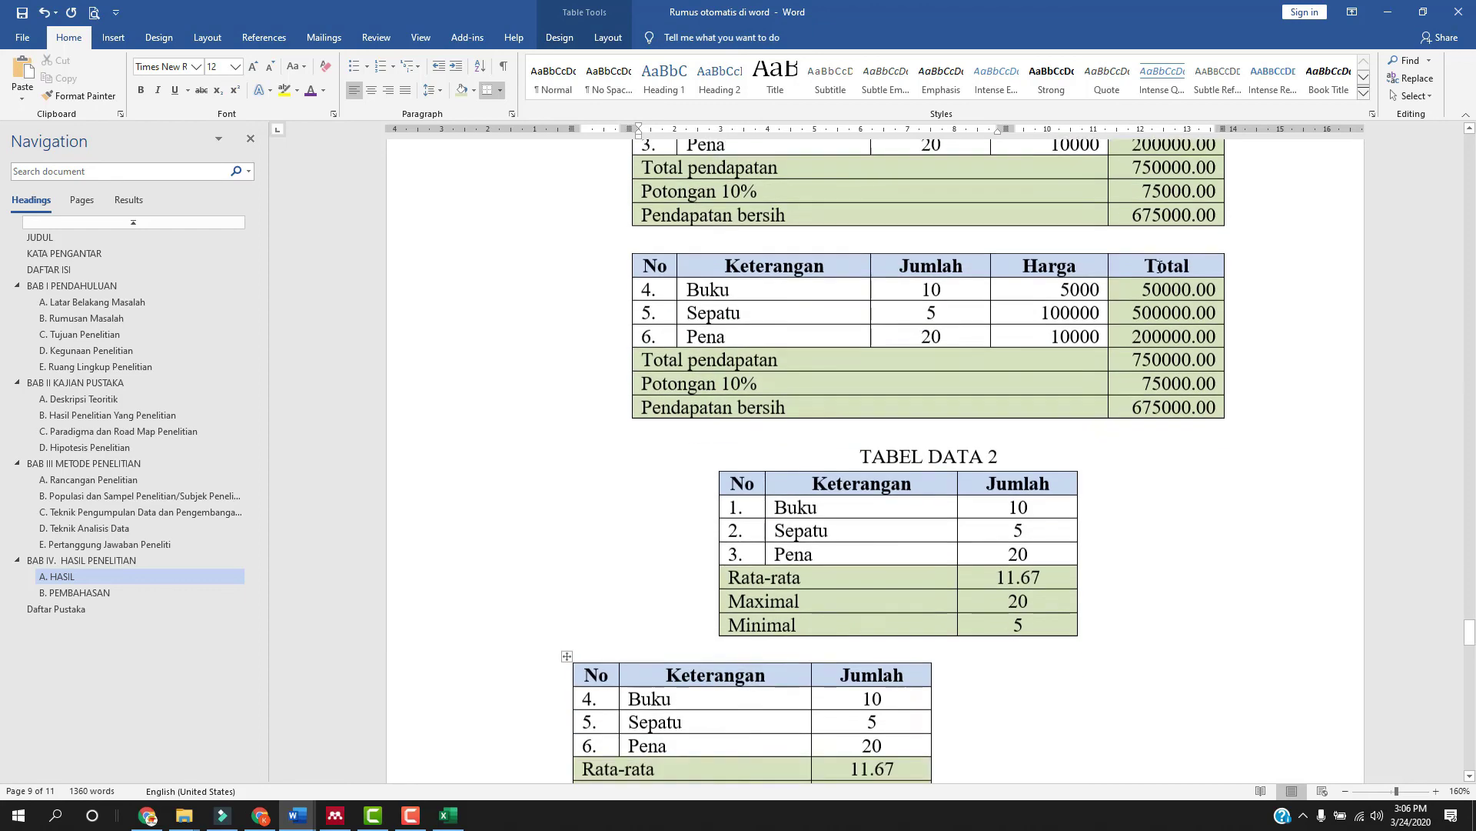
pyautogui.scroll(-5, 883, 378)
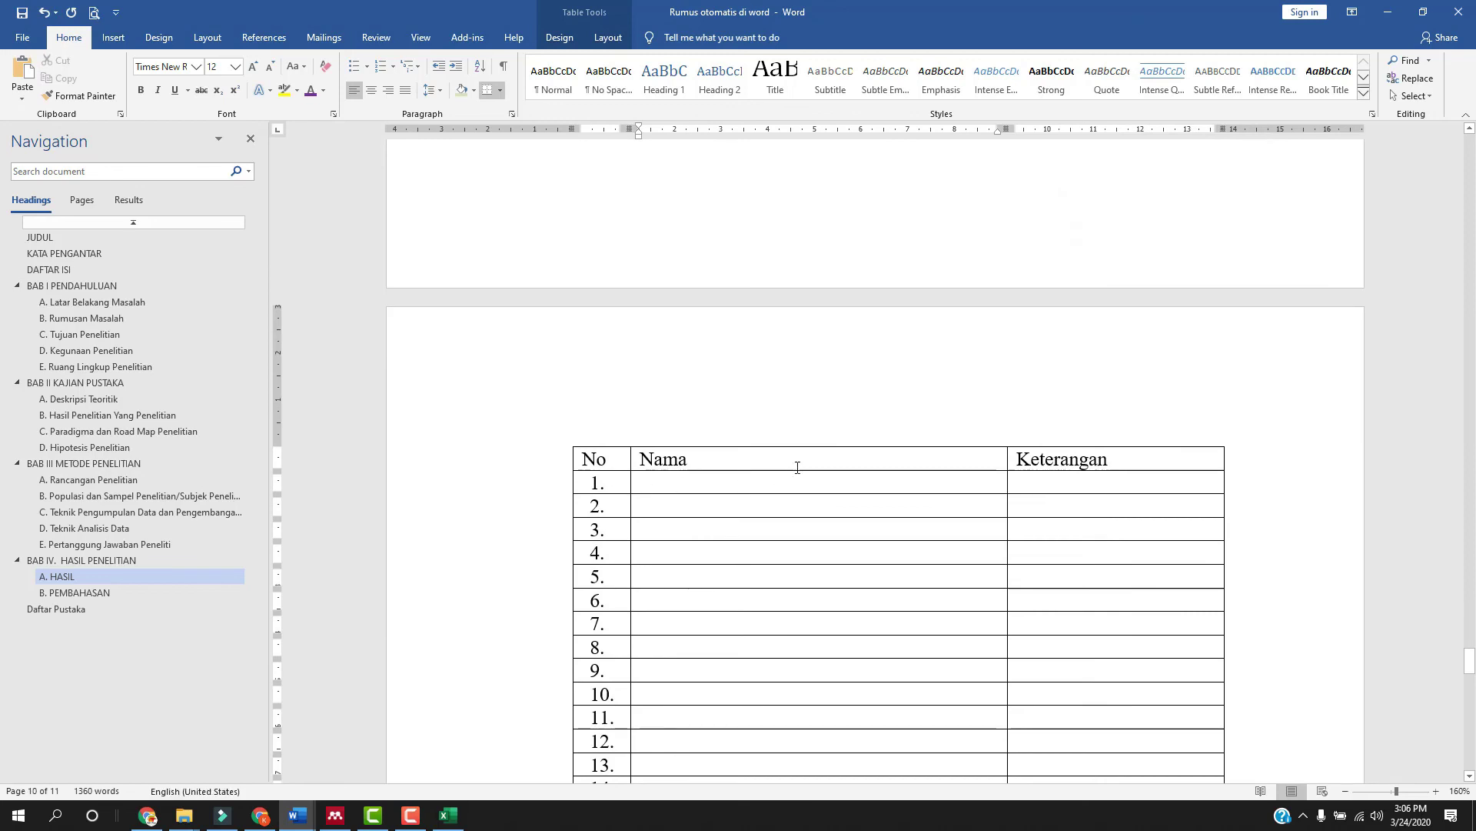
pyautogui.scroll(-2, 796, 466)
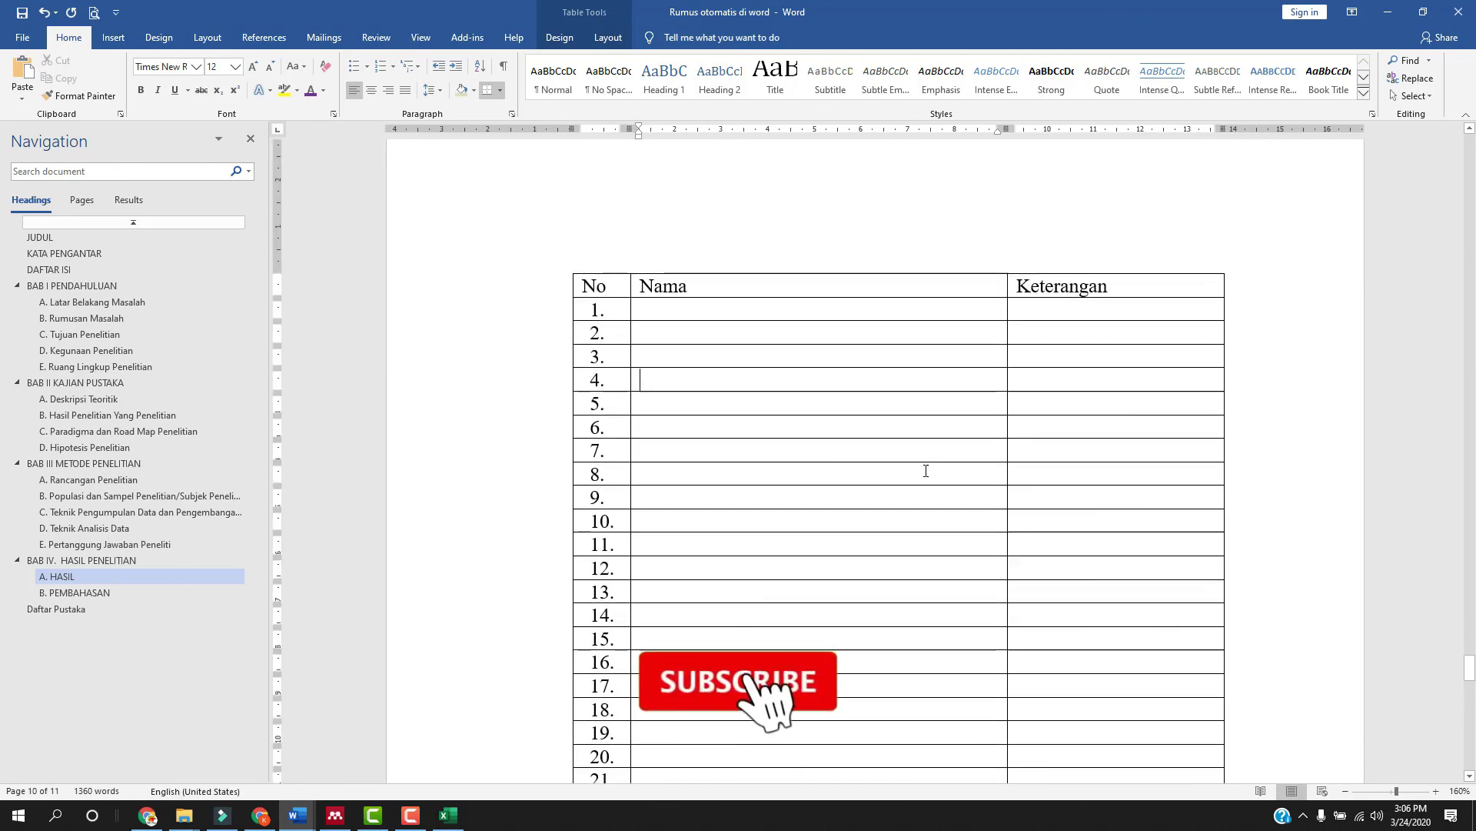